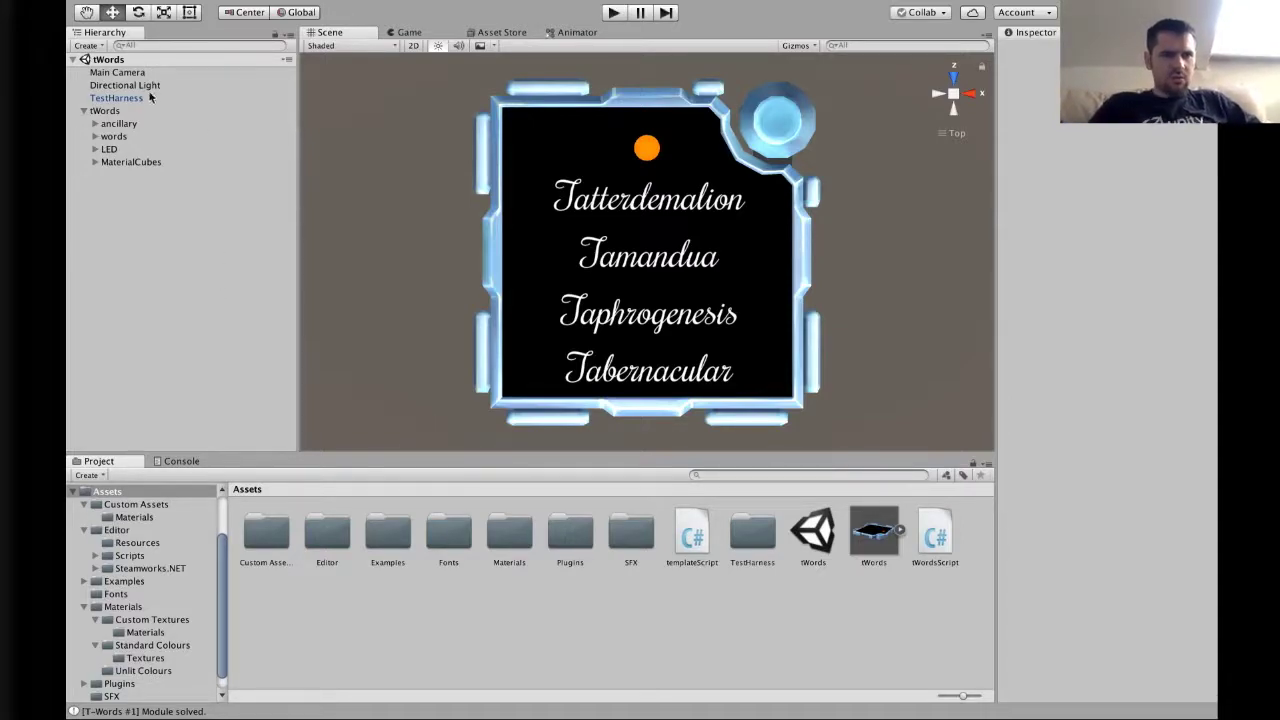
Step: Apply the scene's tWords object to the tWords prefab
{"action": "left_click_drag", "start_coordinate": [115, 116], "coordinate": [870, 547]}
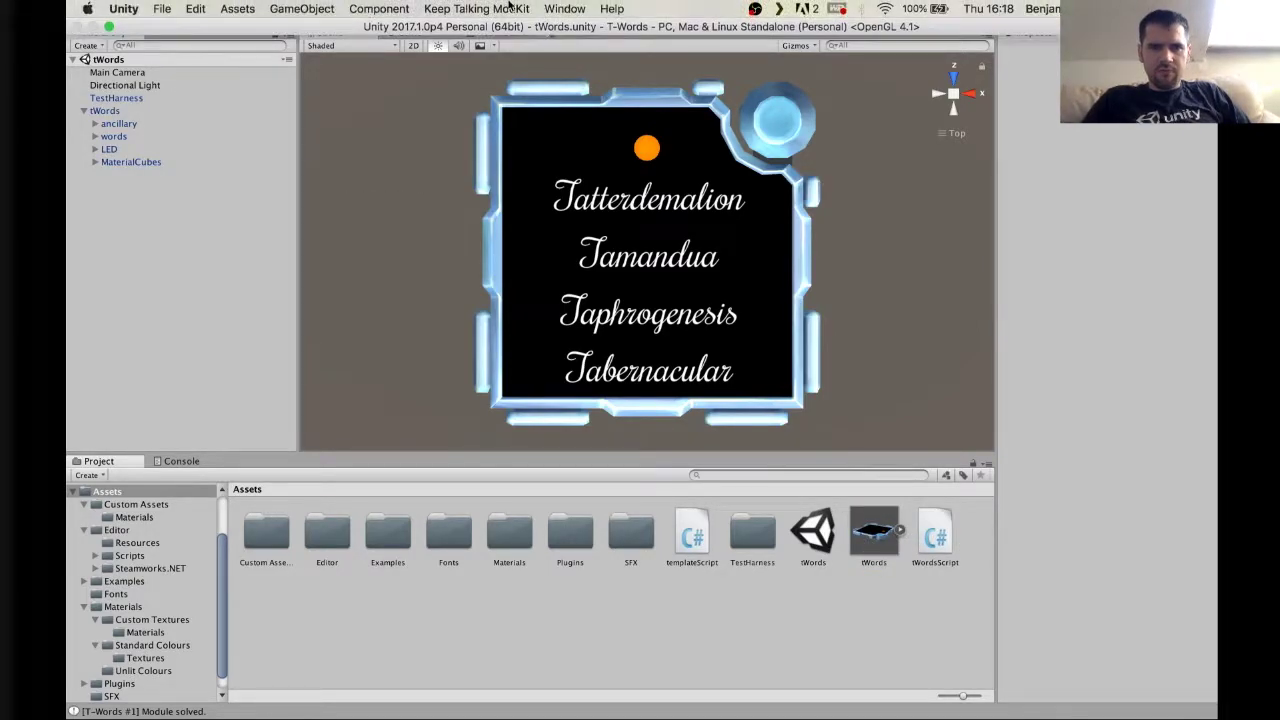
{"action": "left_click", "coordinate": [508, 9]}
{"action": "left_click", "coordinate": [472, 40]}
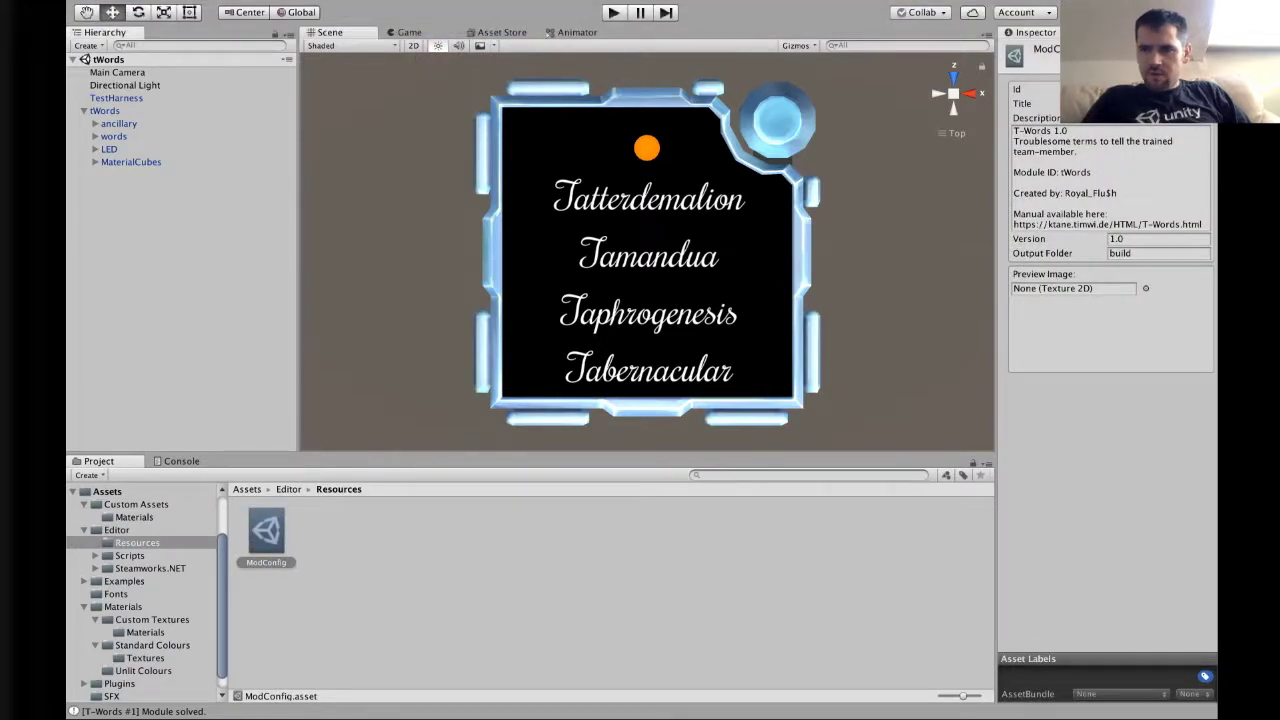
Step: Check the manual URL line in the mod description, then enter play mode
{"action": "left_click", "coordinate": [1183, 224]}
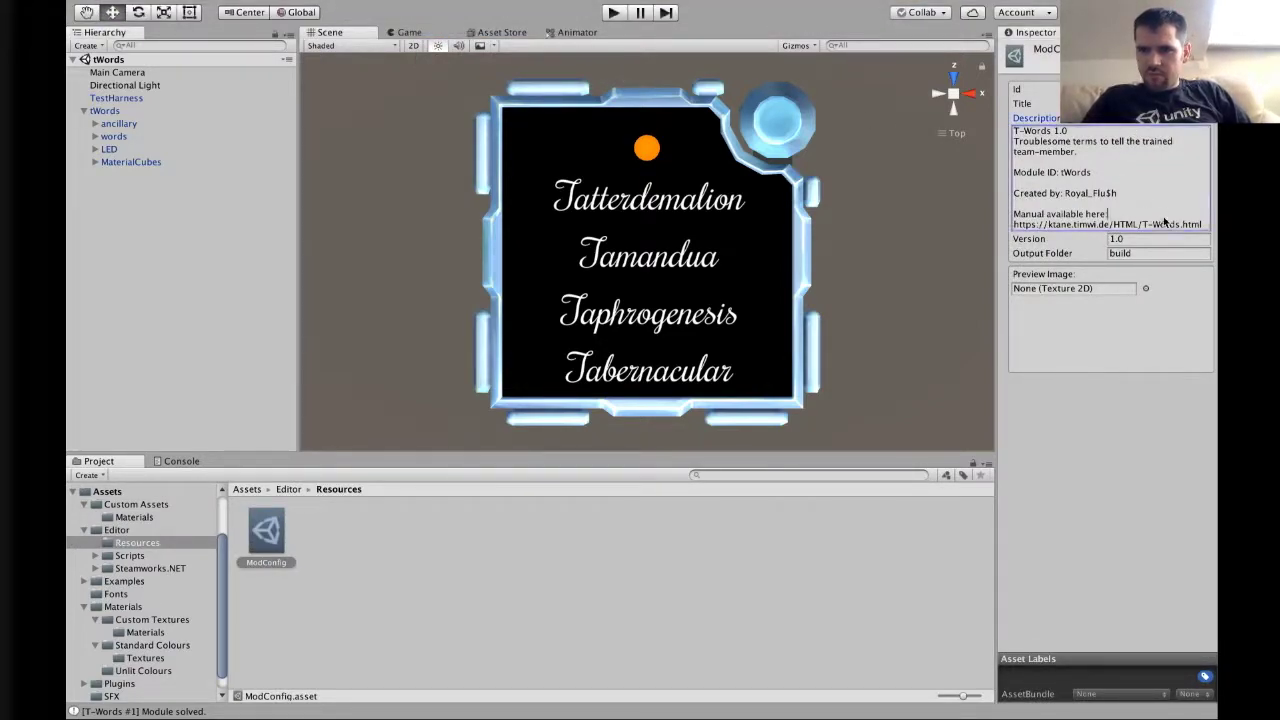
{"action": "left_click_drag", "start_coordinate": [1203, 226], "coordinate": [1013, 224]}
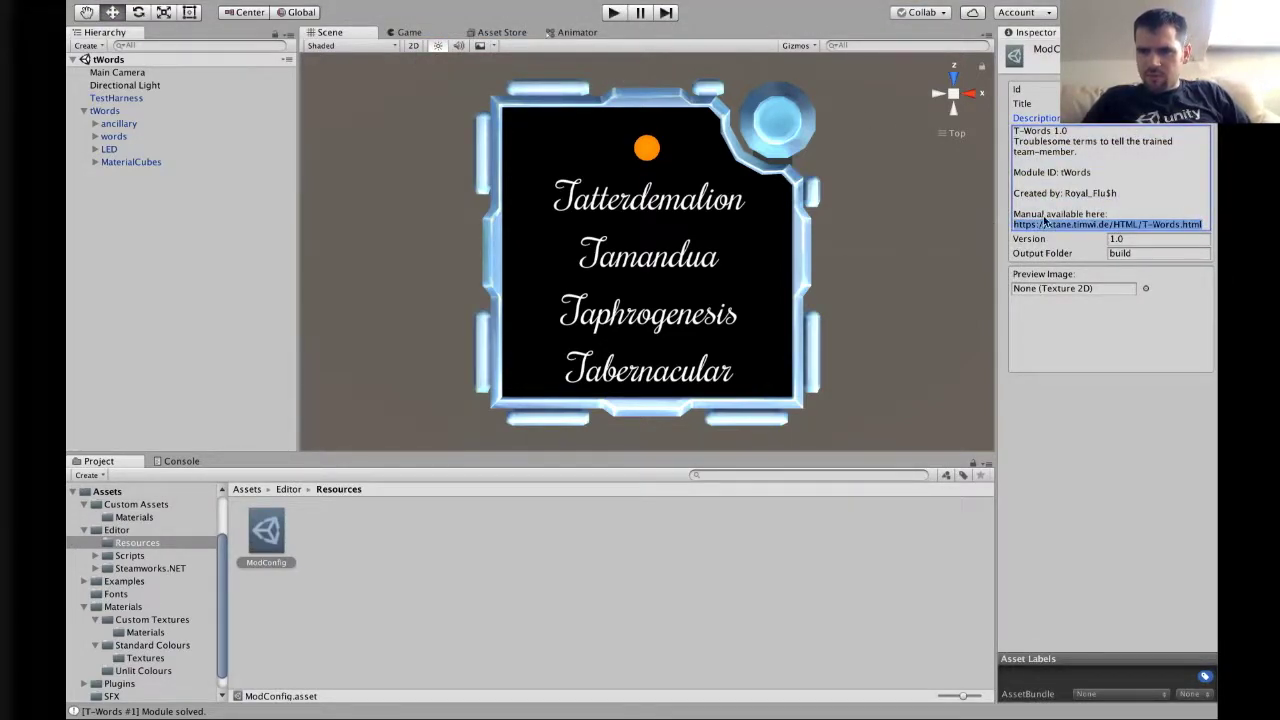
{"action": "left_click", "coordinate": [1096, 222]}
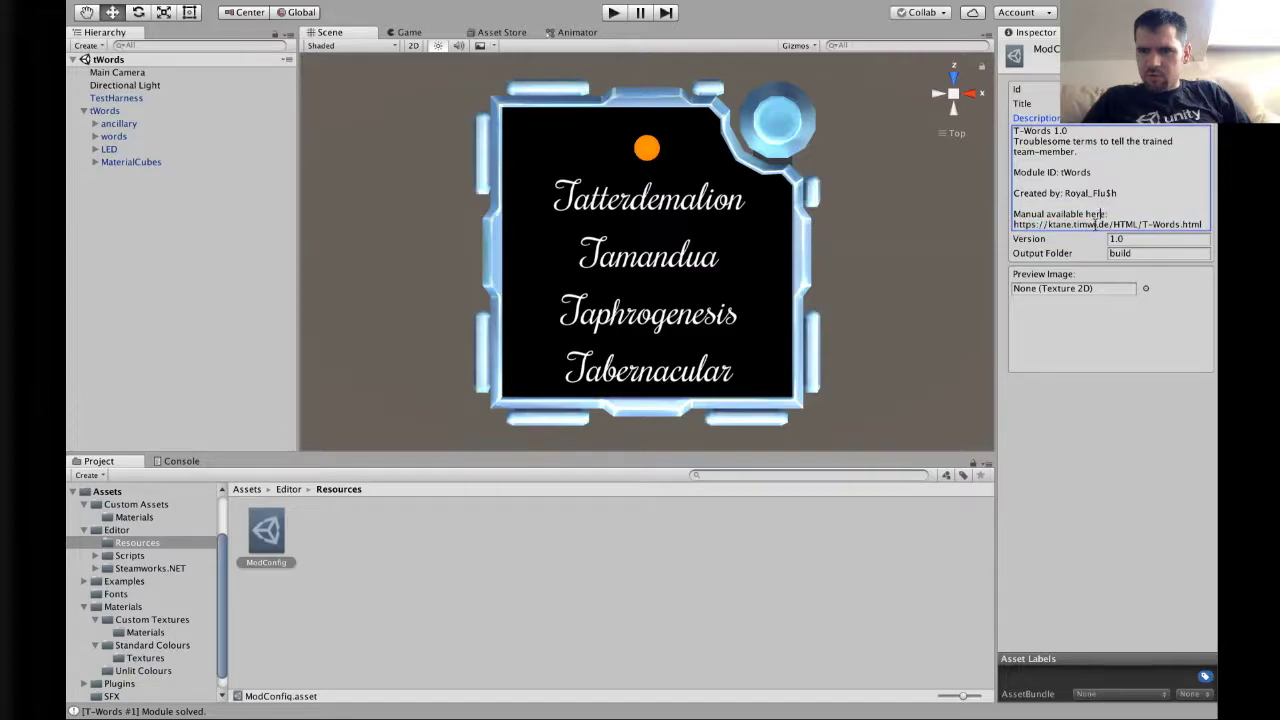
{"action": "left_click", "coordinate": [963, 279]}
{"action": "left_click", "coordinate": [612, 13]}
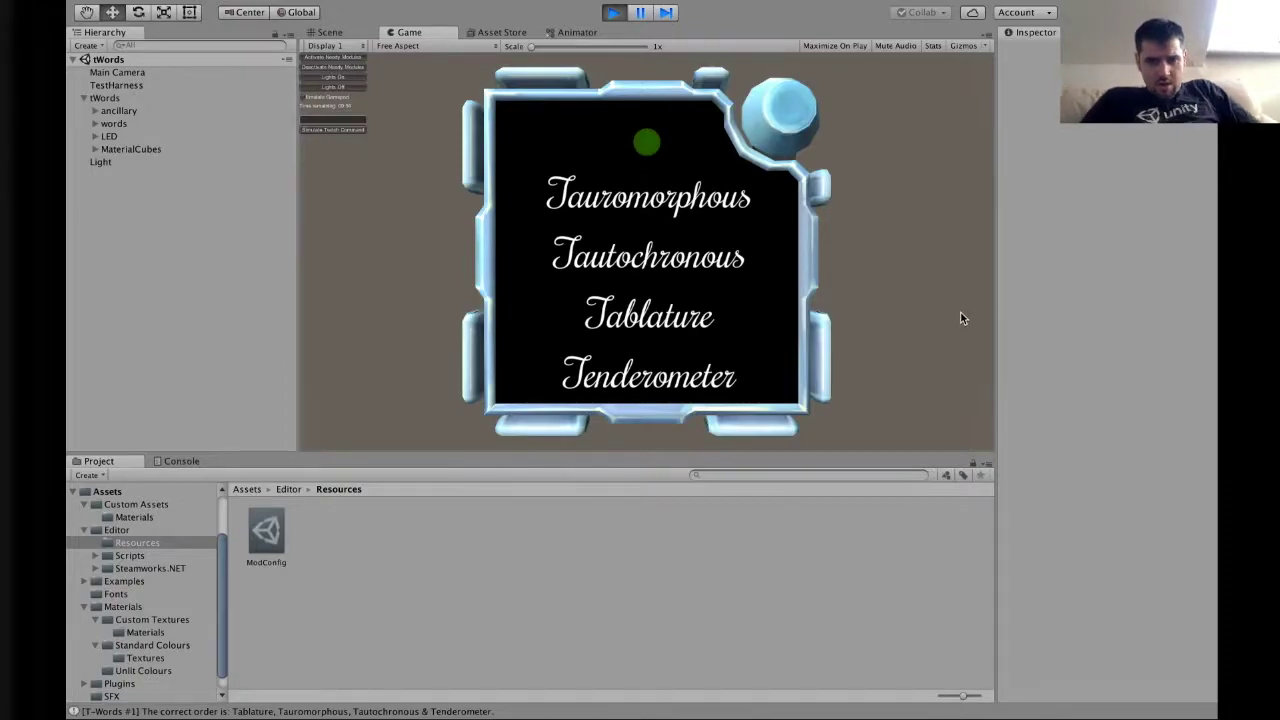
Step: Stop the T-Words test run once the screenshot is captured
{"action": "left_click", "coordinate": [613, 12]}
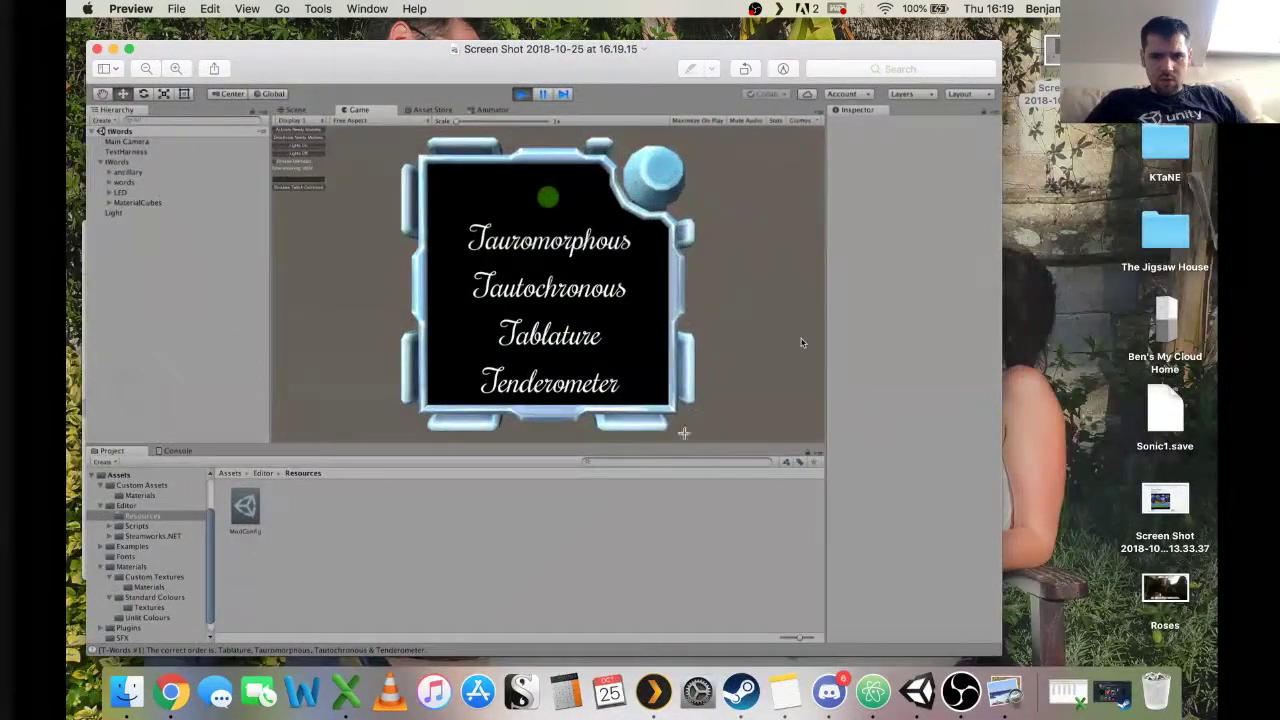
Step: Copy the module area of the screenshot into a new image
{"action": "left_click_drag", "start_coordinate": [702, 437], "coordinate": [396, 134]}
{"action": "key", "text": "super+c"}
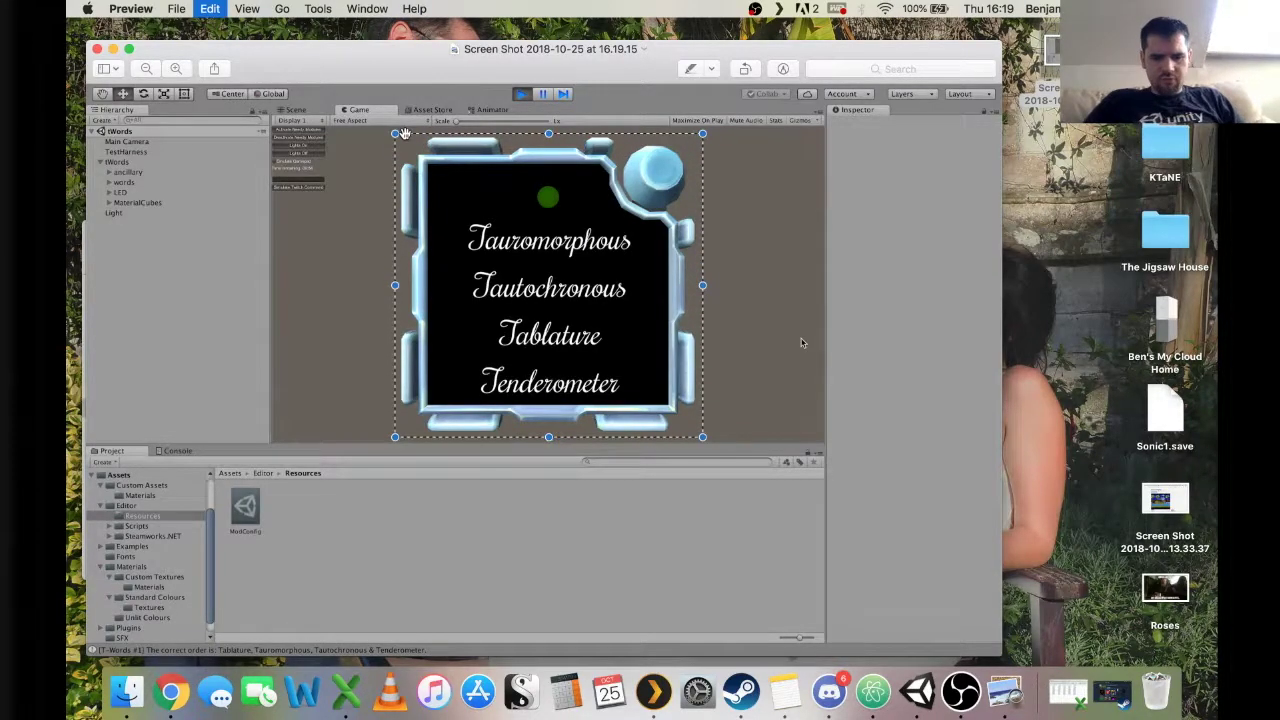
{"action": "key", "text": "super+n"}
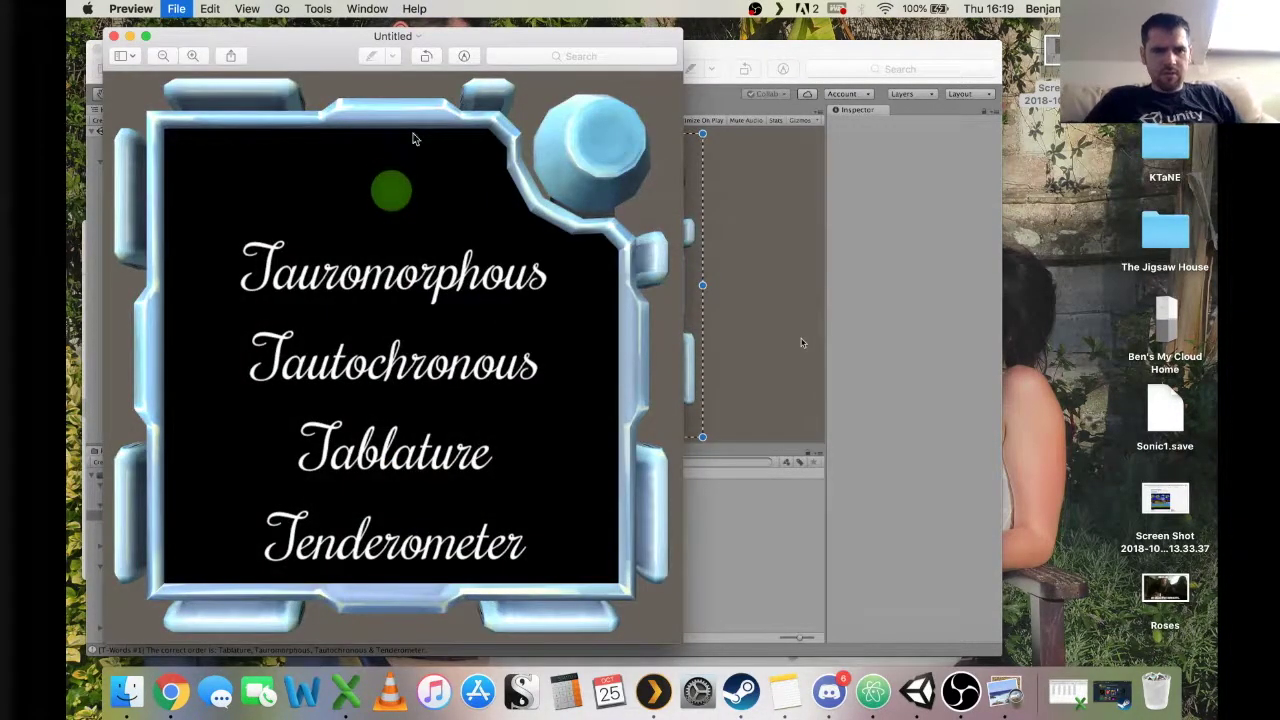
Step: Save the cropped image as 'Module Preview' and quit Preview
{"action": "key", "text": "super+s"}
{"action": "type", "text": "Module Preview"}
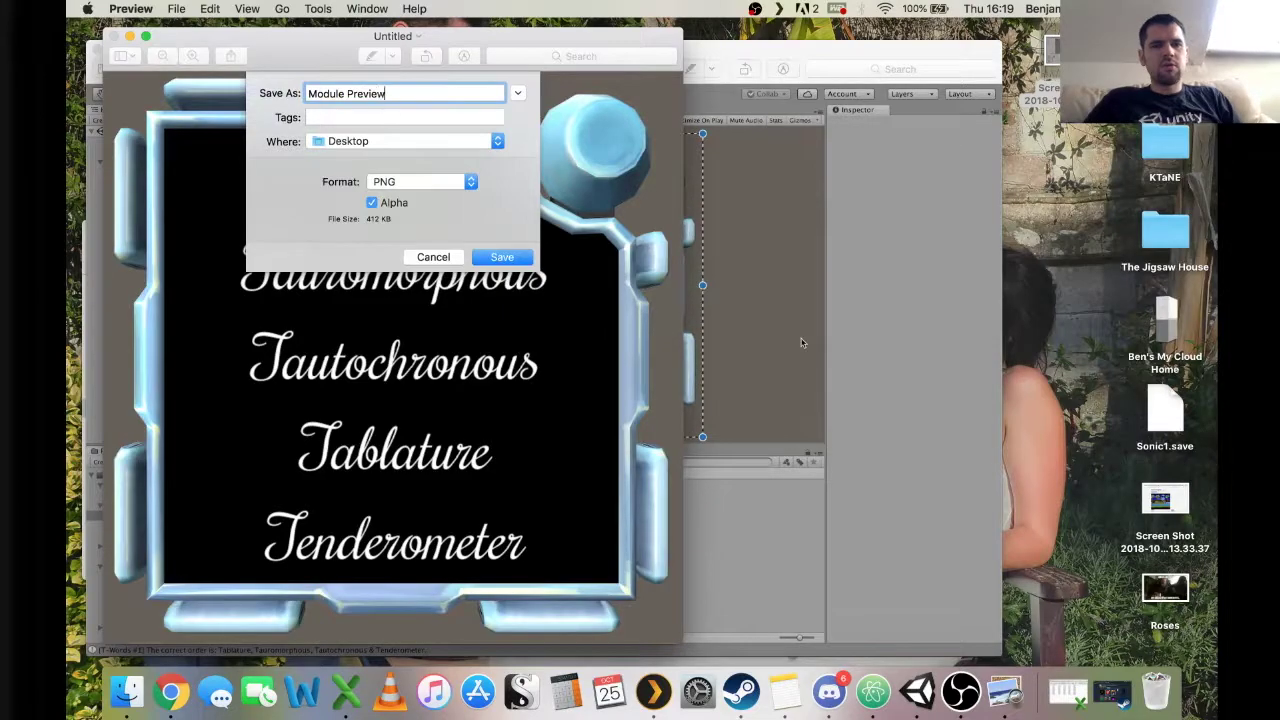
{"action": "key", "text": "Return"}
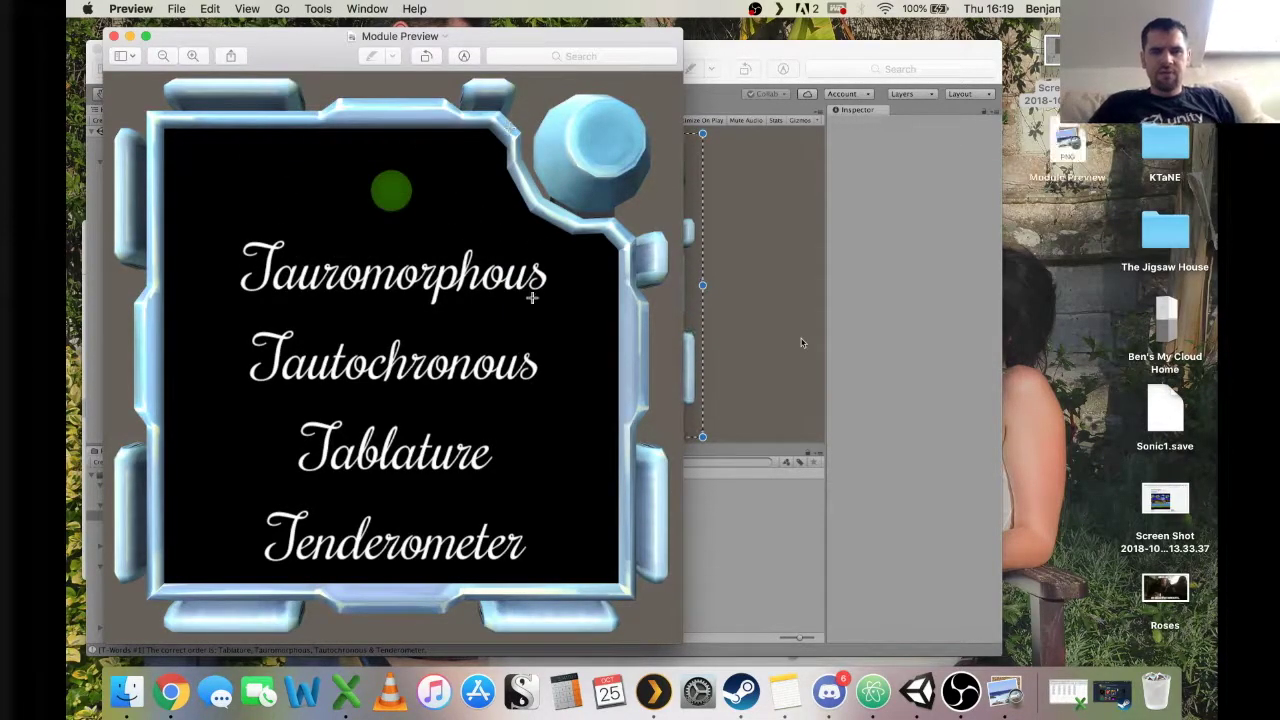
{"action": "key", "text": "super+h"}
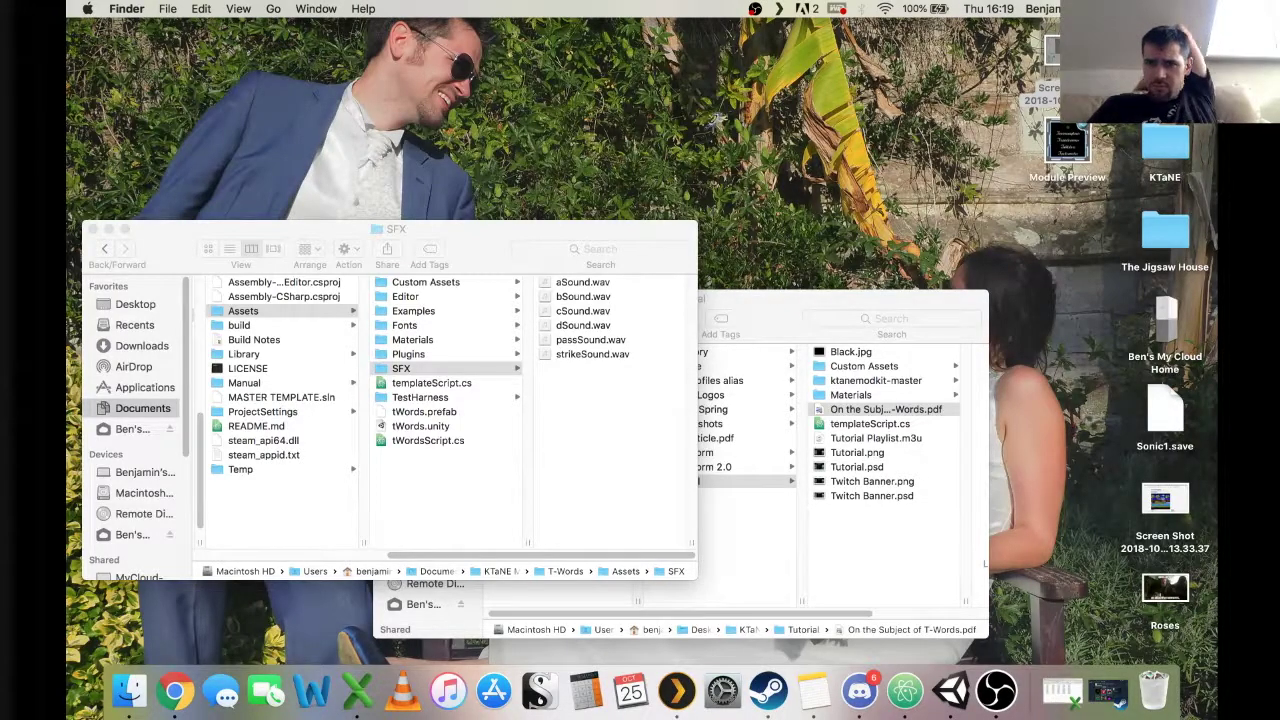
Step: Trash the desktop screenshot and put Module Preview into the project's Assets folder
{"action": "left_click_drag", "start_coordinate": [1060, 70], "coordinate": [1152, 678]}
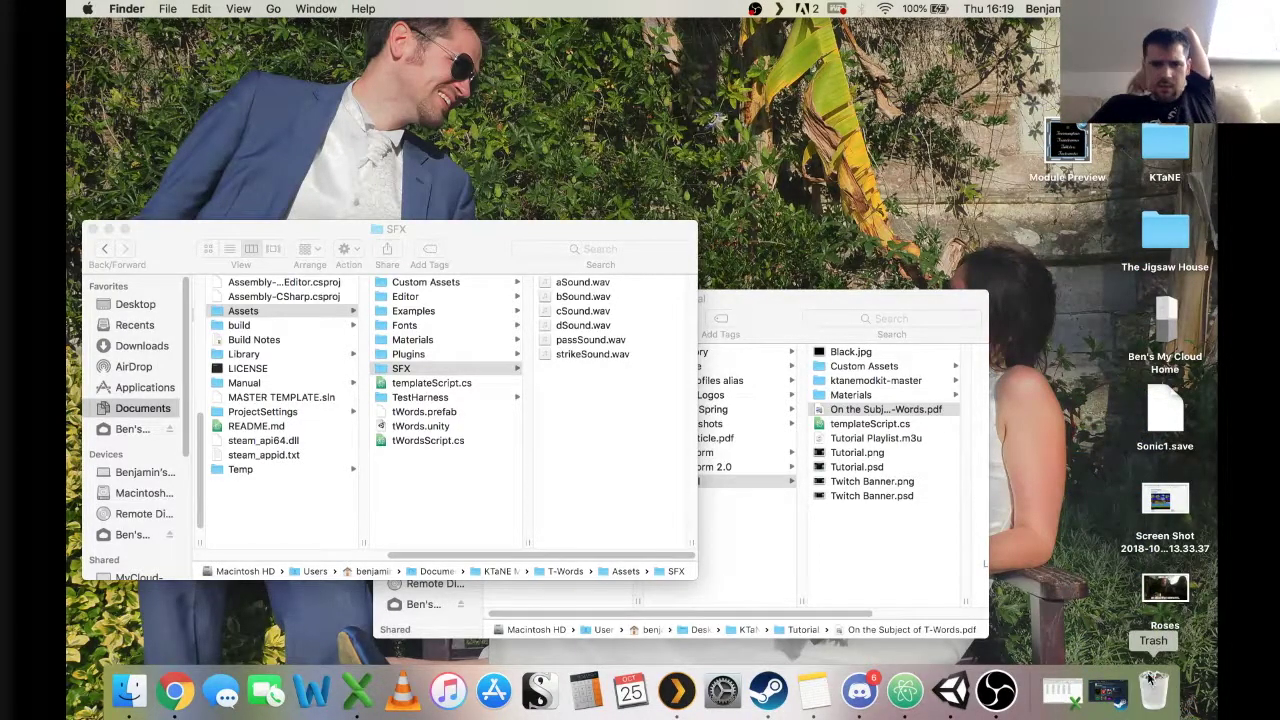
{"action": "left_click", "coordinate": [456, 488]}
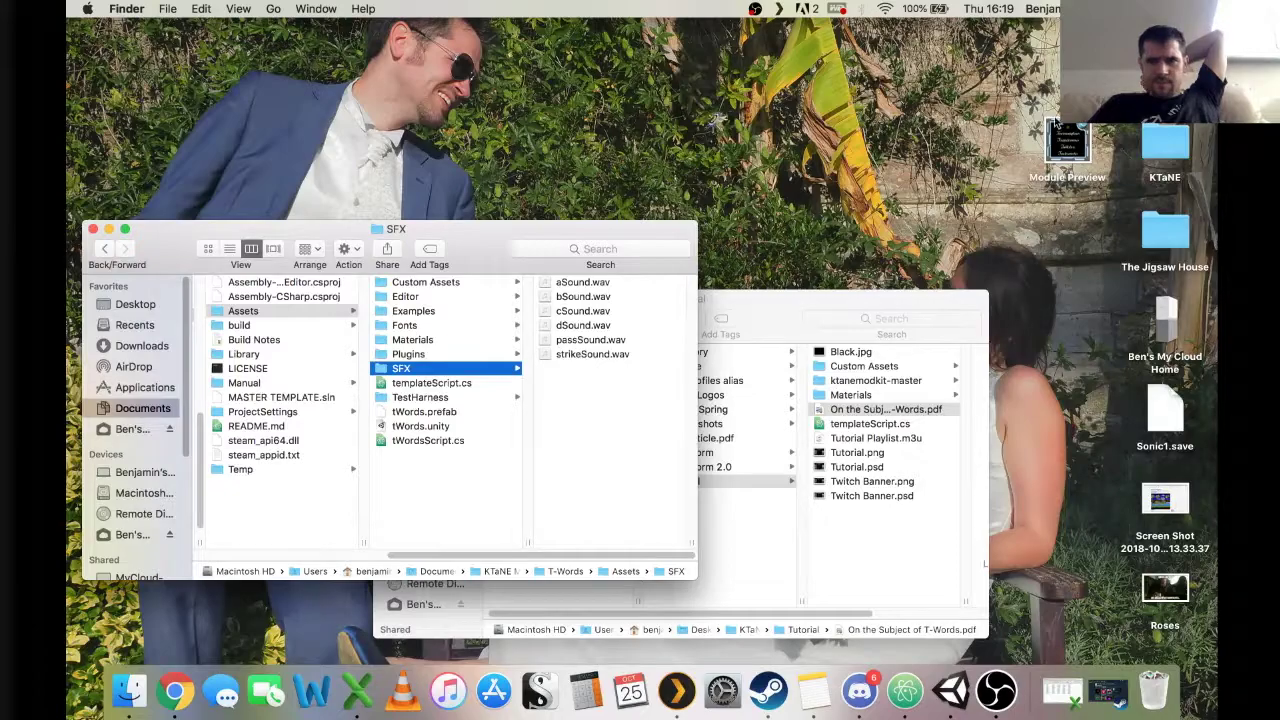
{"action": "left_click_drag", "start_coordinate": [1067, 145], "coordinate": [444, 483]}
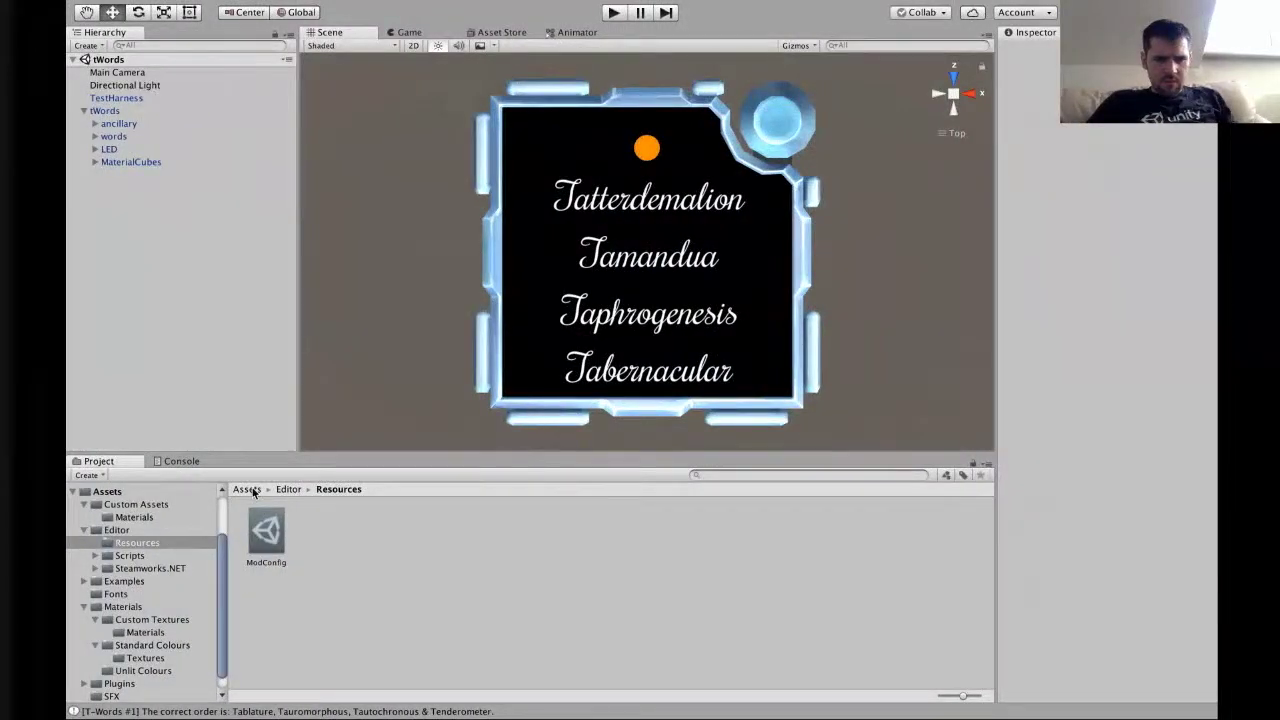
Step: Enable Read/Write on the Module Preview texture, set Compression to None, and apply
{"action": "left_click", "coordinate": [250, 490]}
{"action": "left_click", "coordinate": [580, 527]}
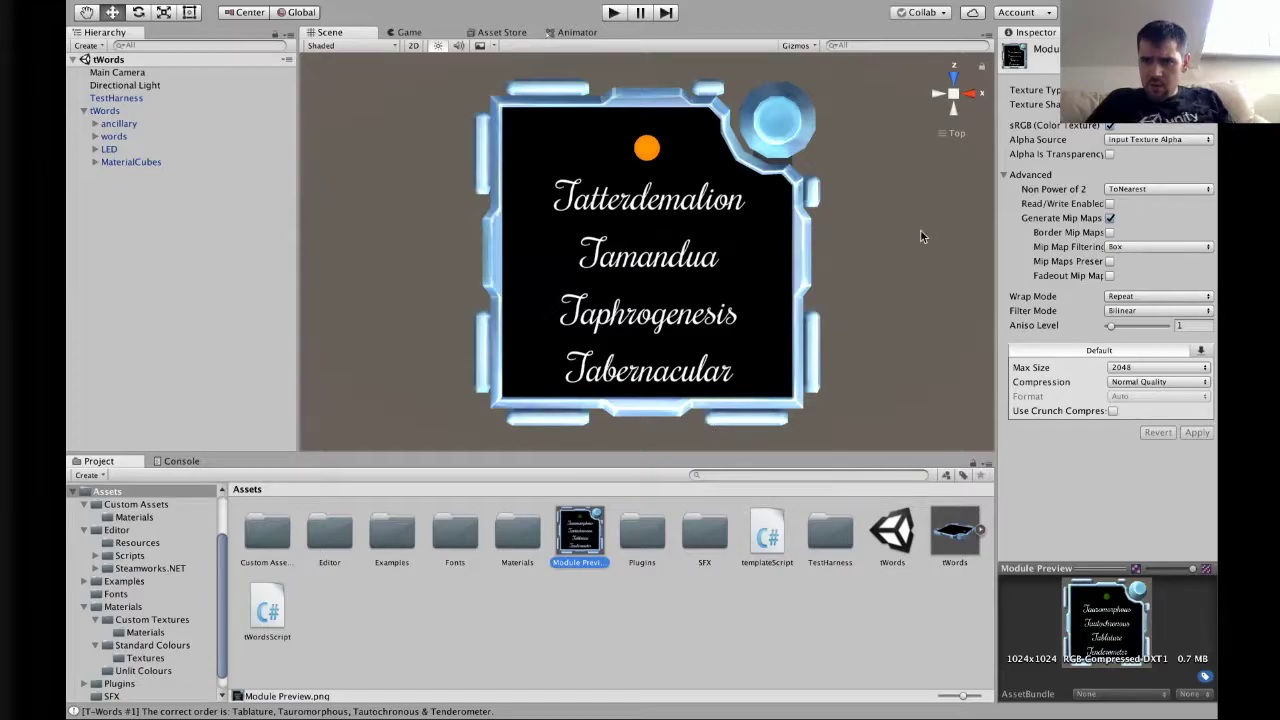
{"action": "left_click", "coordinate": [1110, 204]}
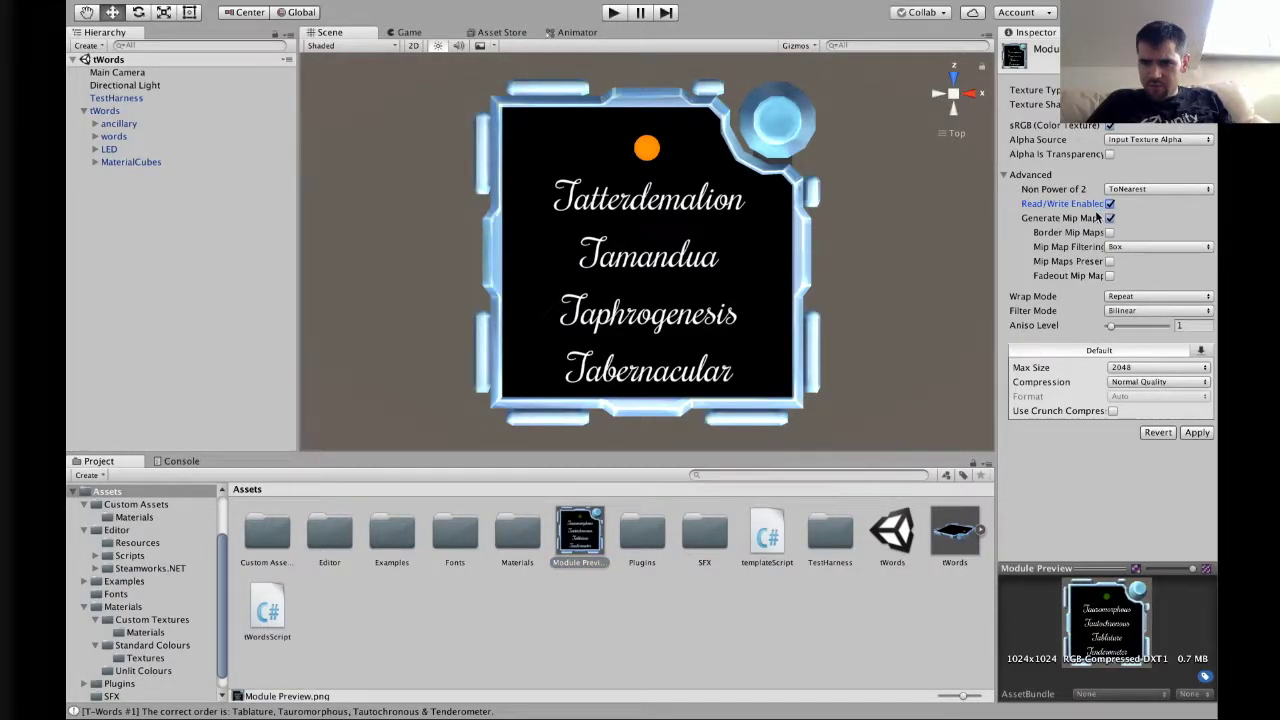
{"action": "left_click", "coordinate": [1147, 384]}
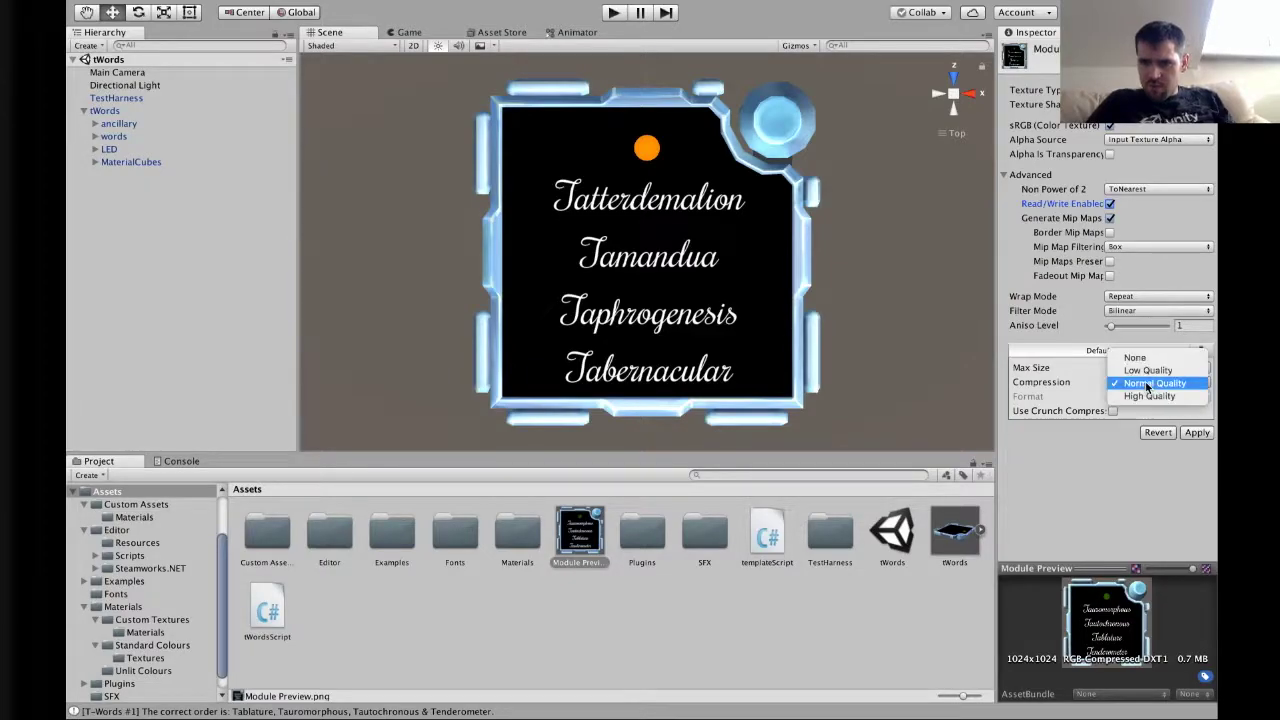
{"action": "left_click", "coordinate": [1157, 361]}
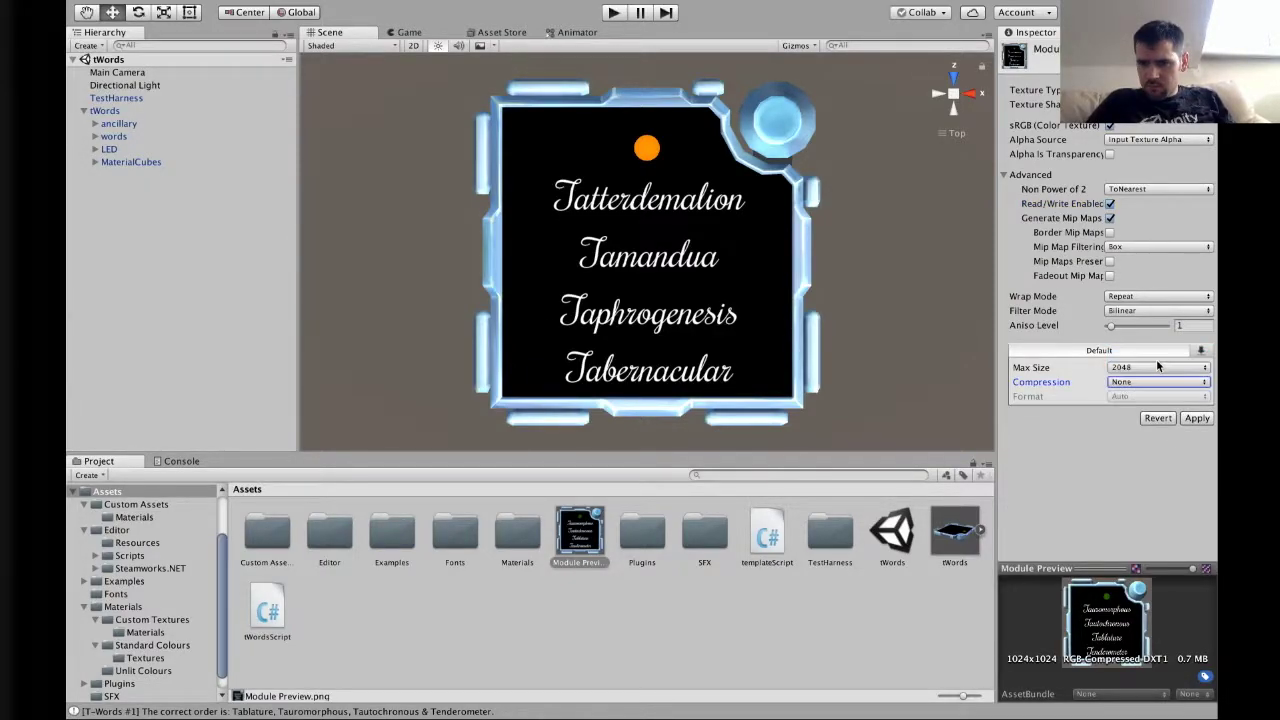
{"action": "left_click", "coordinate": [1198, 419]}
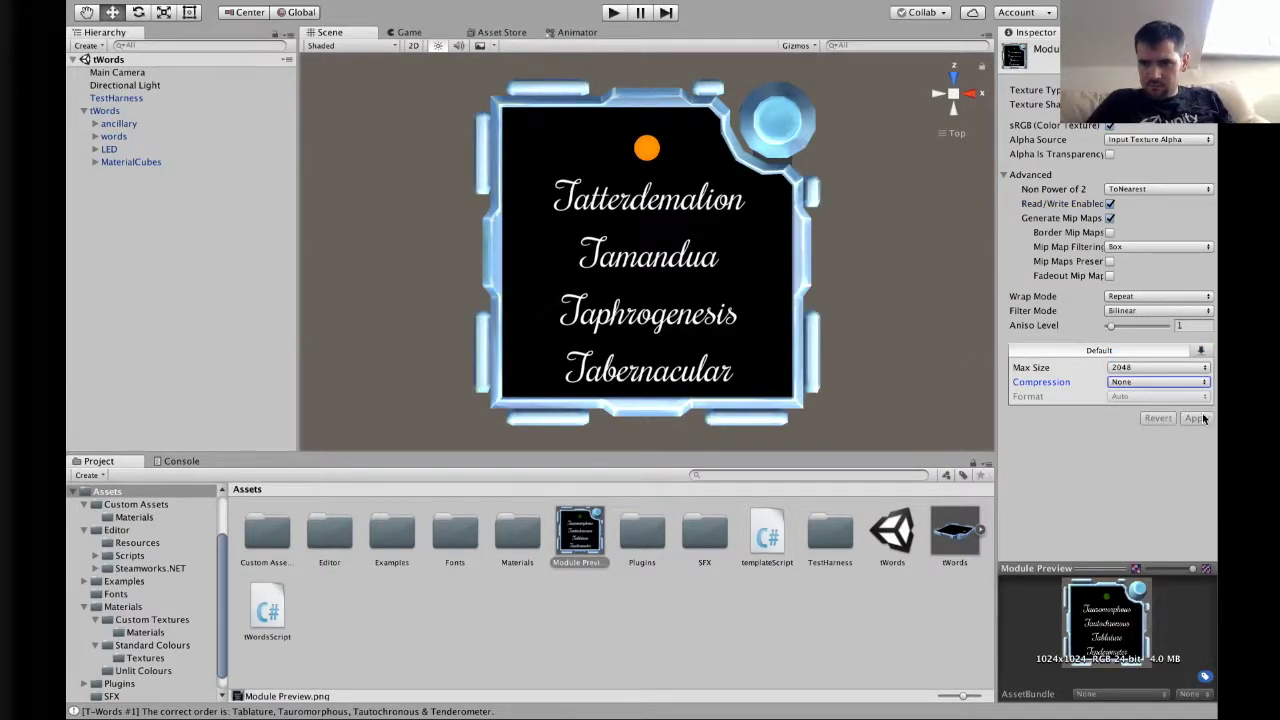
{"action": "left_click", "coordinate": [472, 8]}
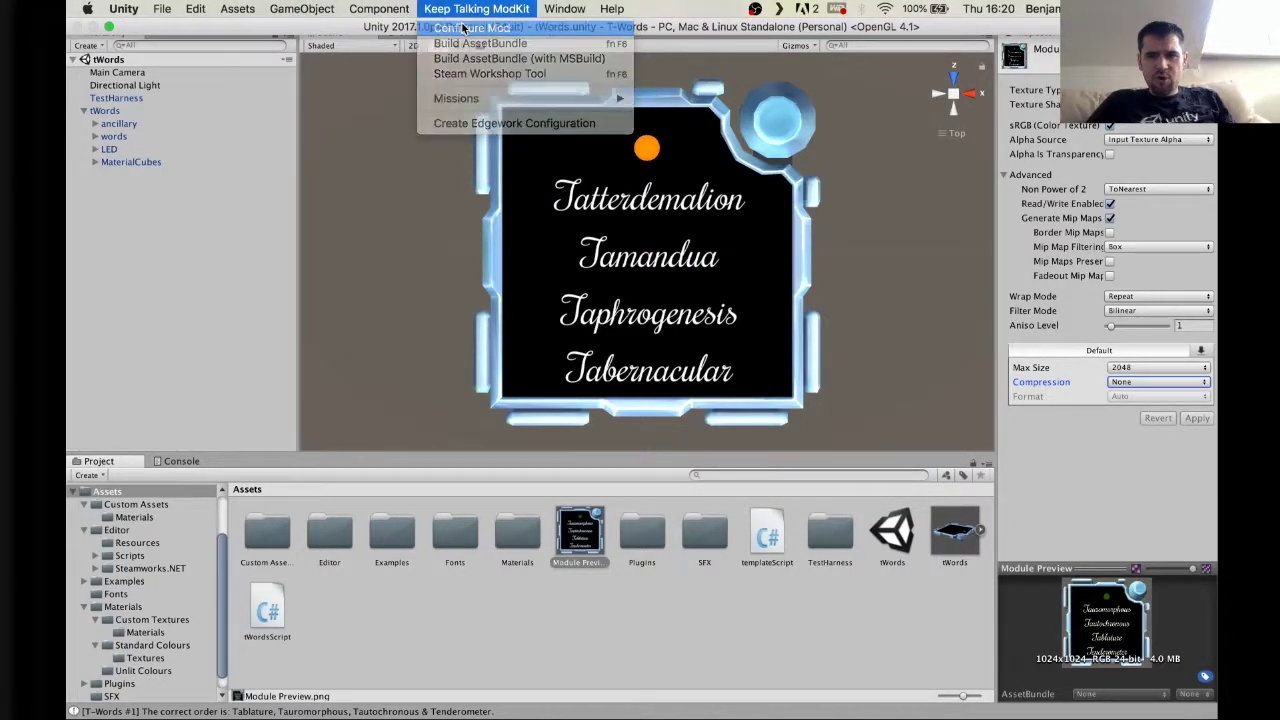
Step: Pick Module Preview as the ModConfig's Preview Image
{"action": "left_click", "coordinate": [463, 28]}
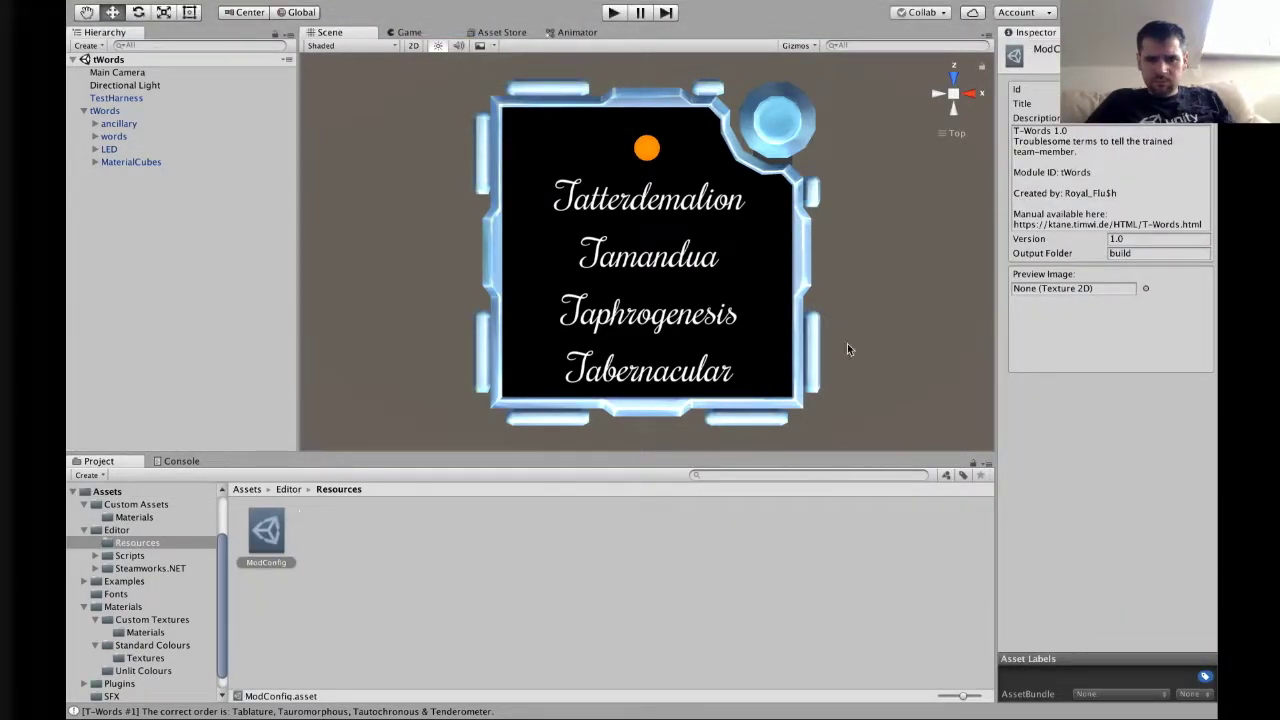
{"action": "left_click", "coordinate": [1146, 289]}
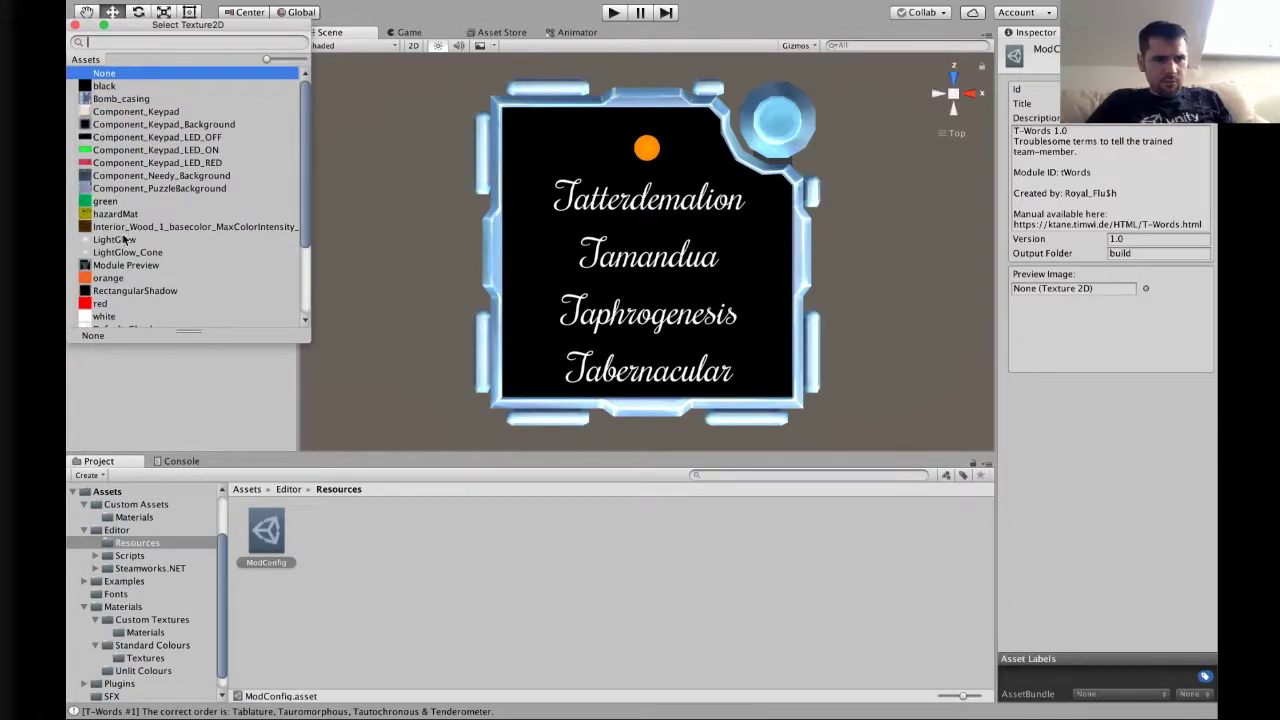
{"action": "left_click", "coordinate": [124, 265]}
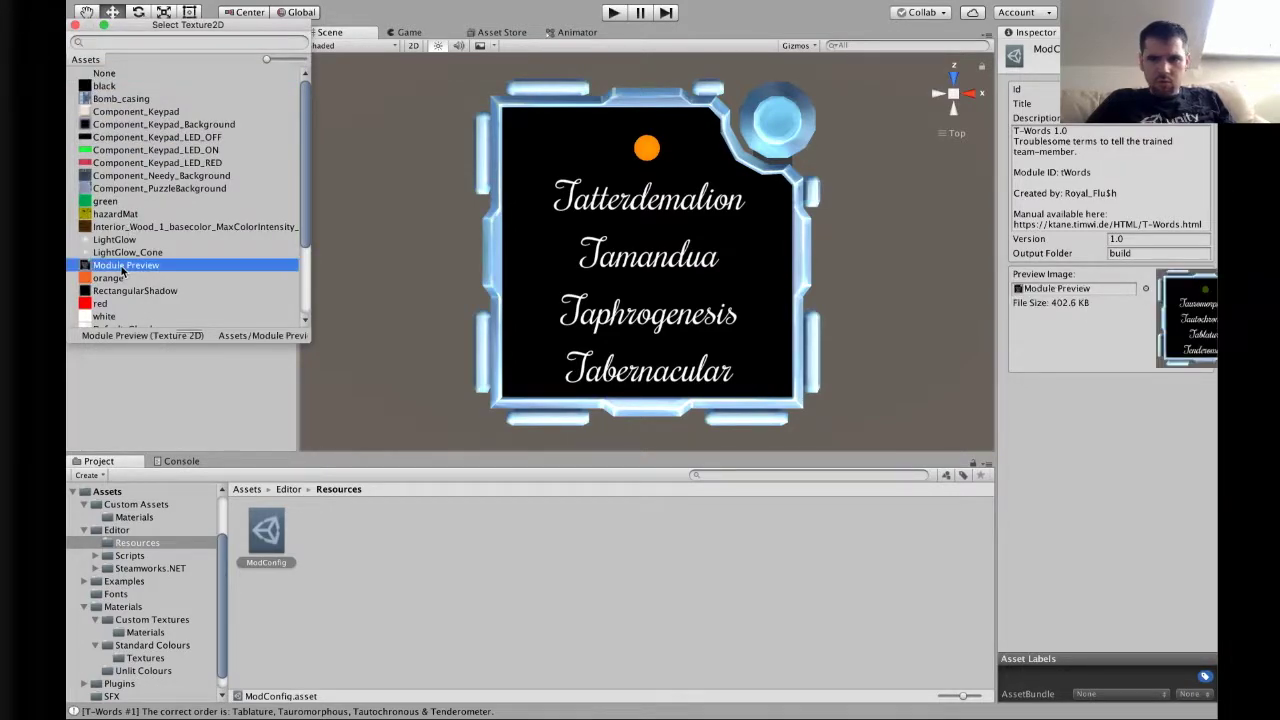
{"action": "left_click", "coordinate": [1035, 325]}
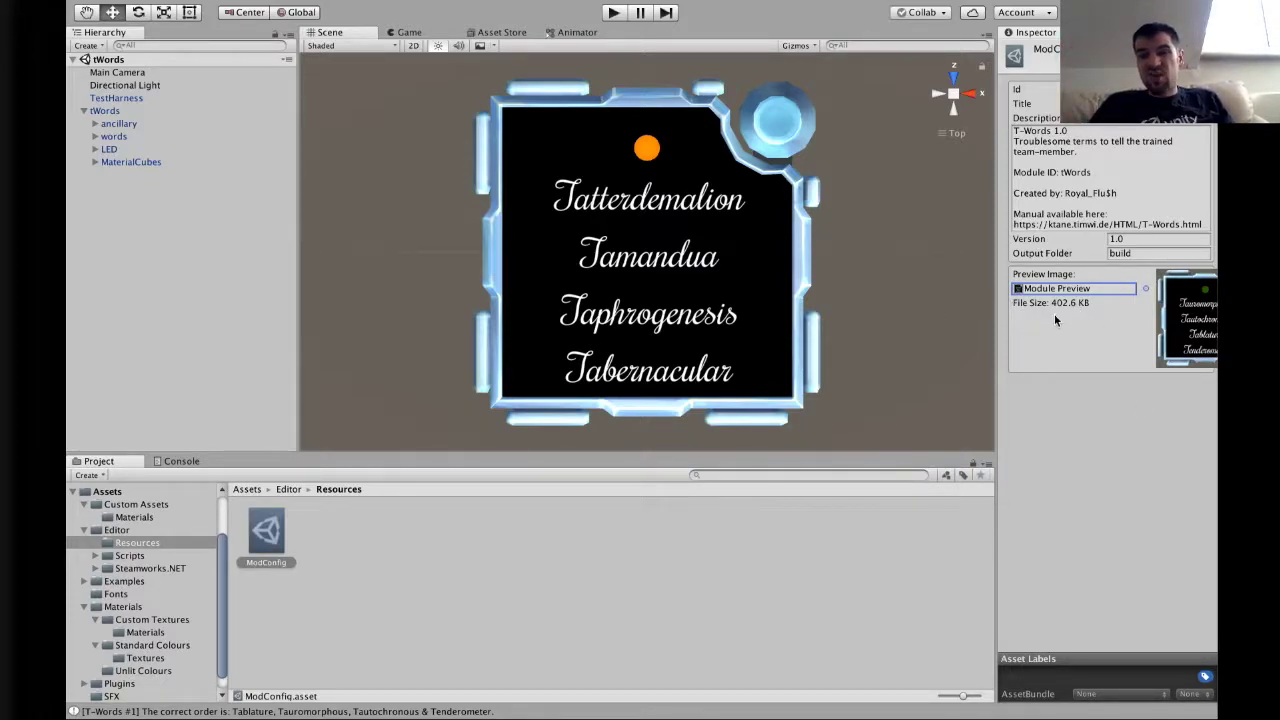
Step: Reapply tWords to its prefab and build the asset bundle with MSBuild
{"action": "left_click", "coordinate": [928, 340]}
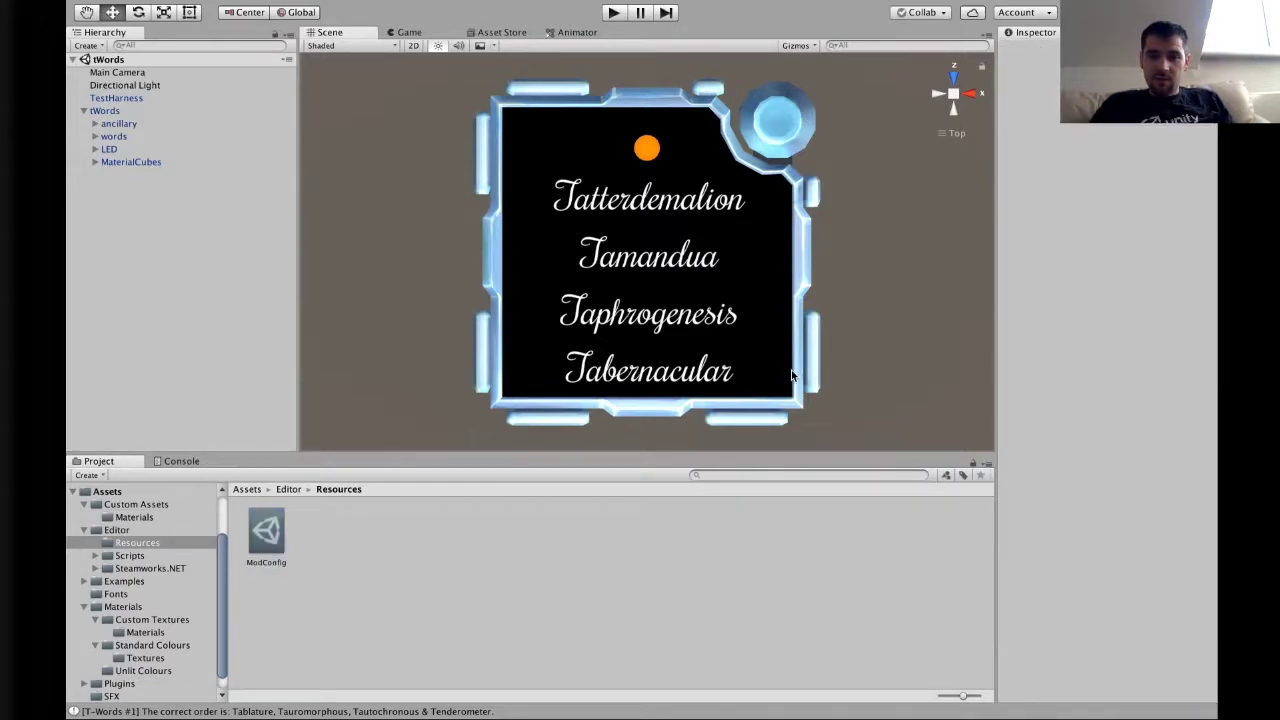
{"action": "left_click", "coordinate": [246, 489]}
{"action": "left_click_drag", "start_coordinate": [108, 110], "coordinate": [954, 541]}
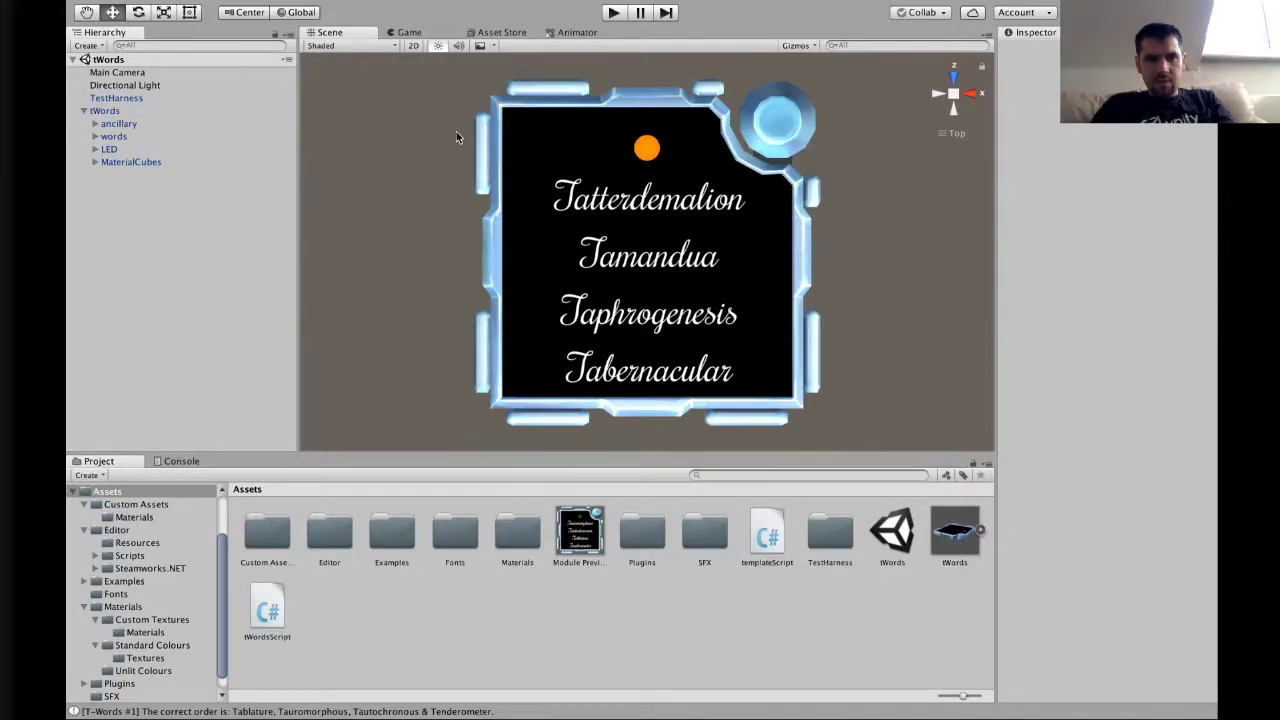
{"action": "left_click", "coordinate": [447, 8]}
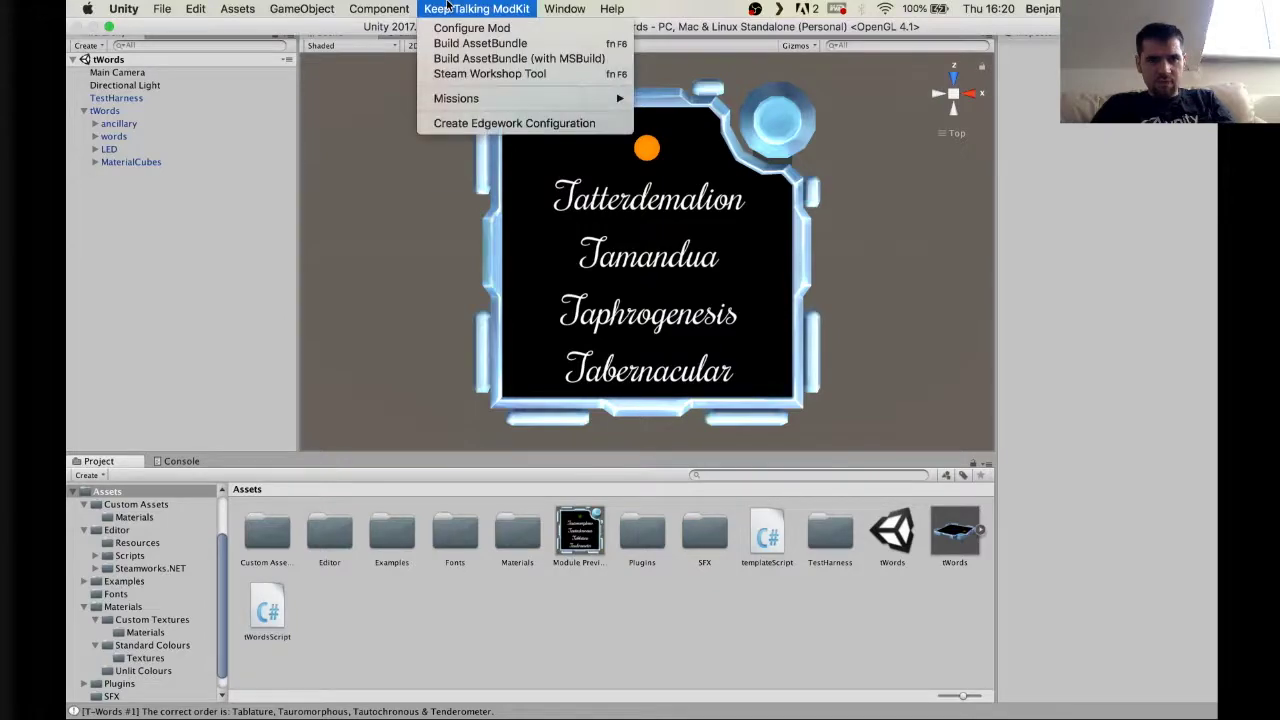
{"action": "left_click", "coordinate": [467, 59]}
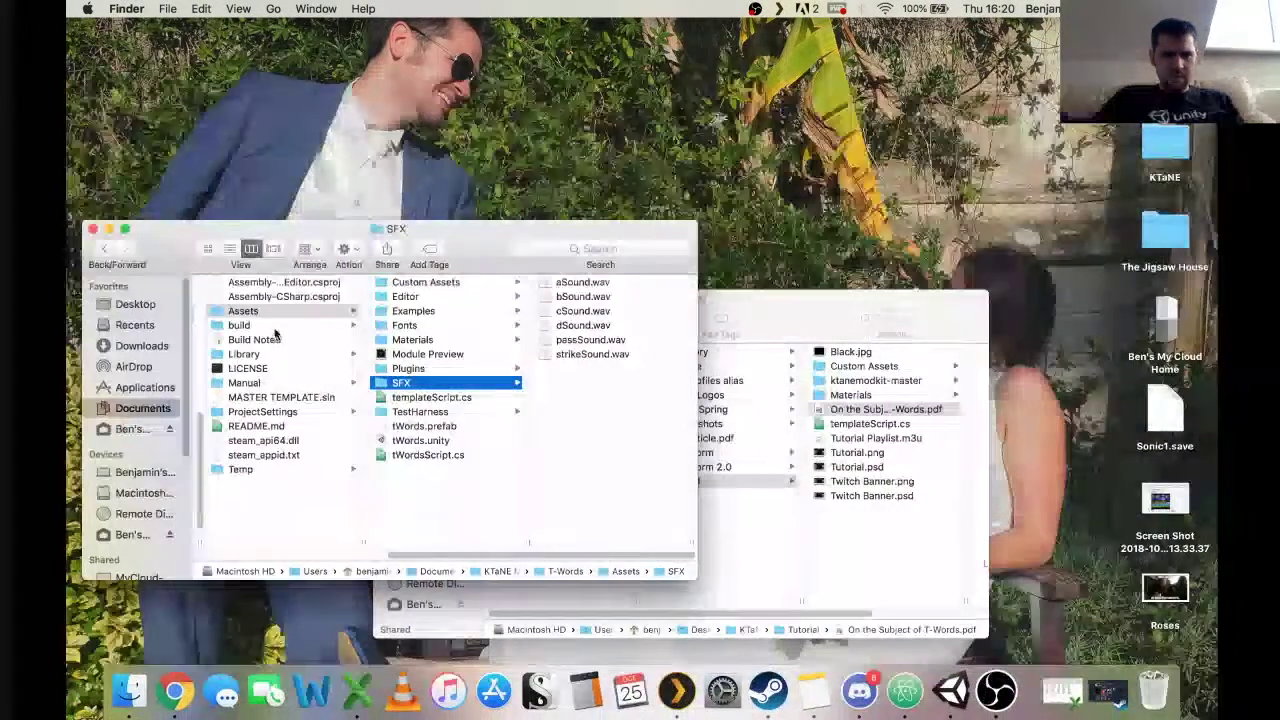
Step: Open the built tWords folder and the game's Directory > mods folder
{"action": "left_click", "coordinate": [272, 325]}
{"action": "left_click", "coordinate": [418, 283]}
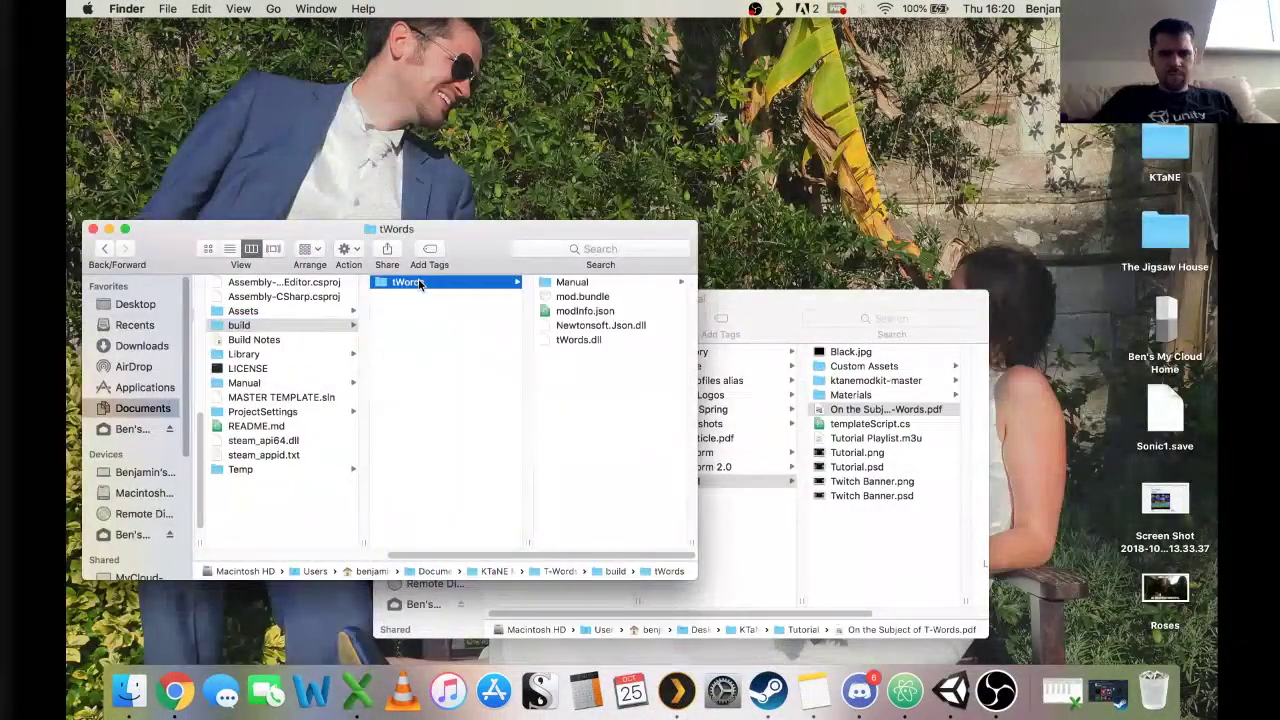
{"action": "left_click", "coordinate": [820, 338]}
{"action": "left_click", "coordinate": [713, 354]}
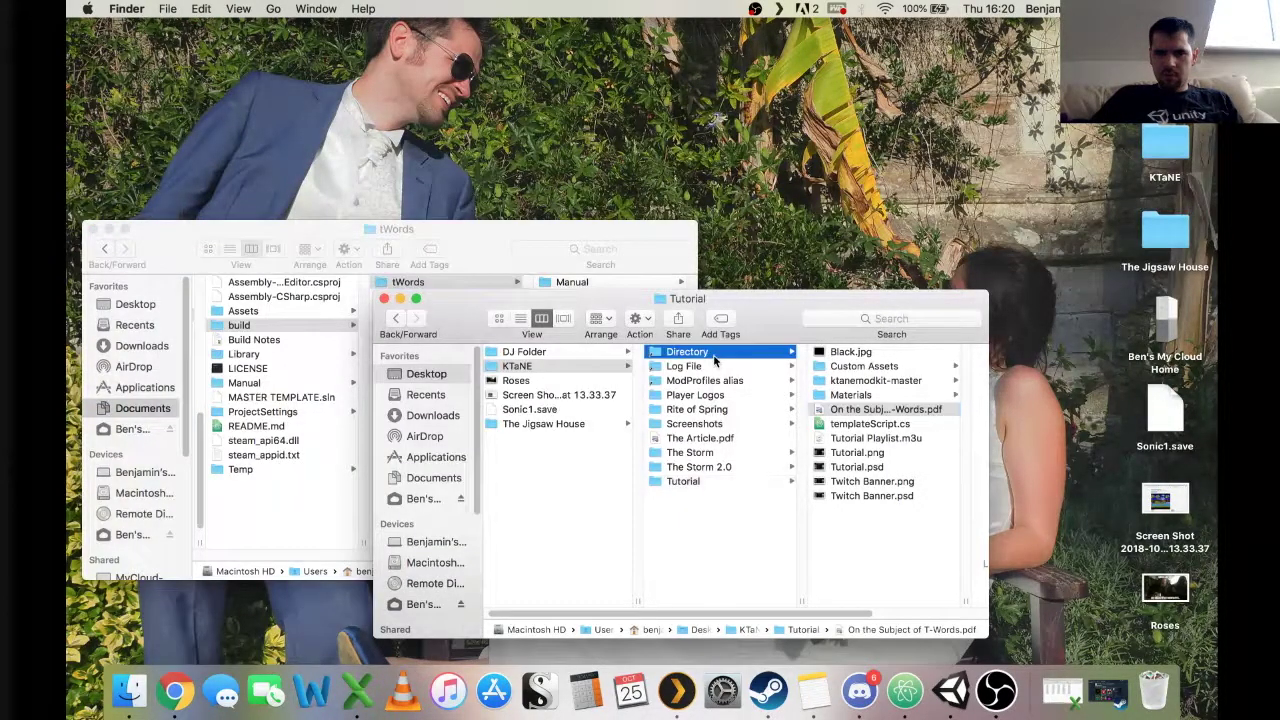
{"action": "left_click", "coordinate": [850, 395]}
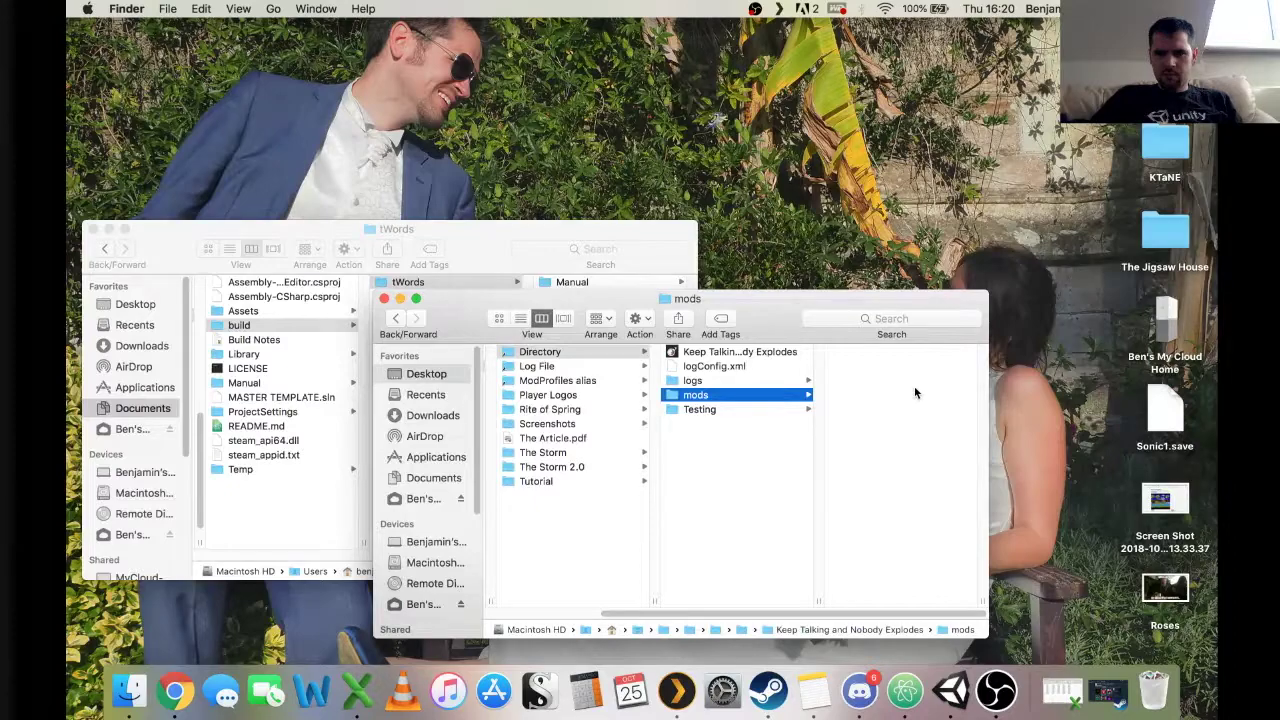
Step: Move the zoom mod from Testing into mods, then launch Keep Talking and Nobody Explodes
{"action": "left_click", "coordinate": [700, 409]}
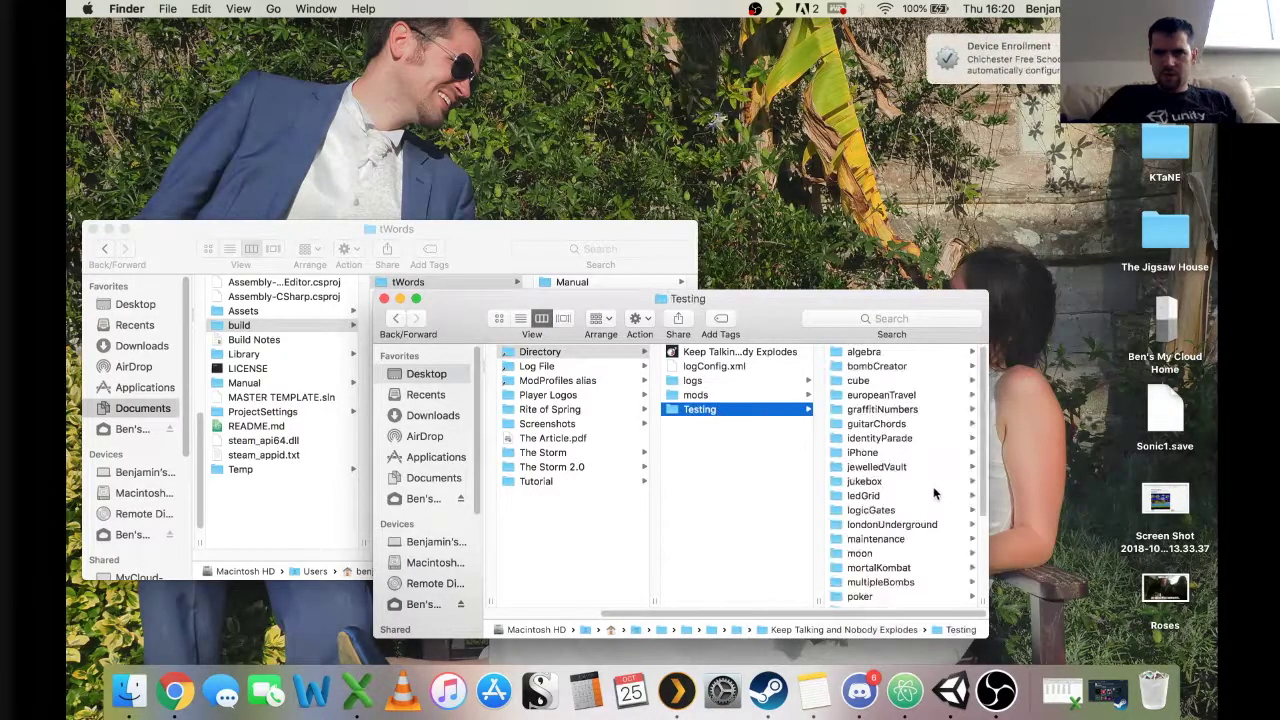
{"action": "scroll", "coordinate": [880, 540], "scroll_direction": "down", "scroll_amount": 5}
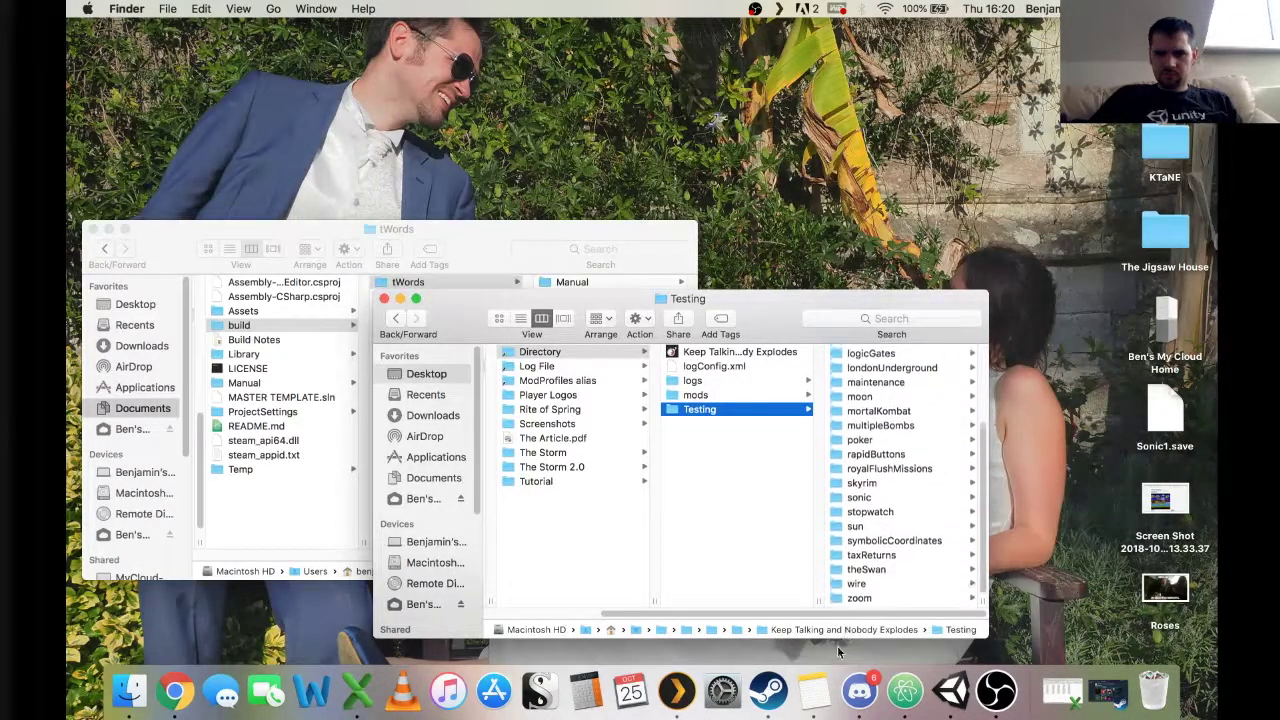
{"action": "left_click", "coordinate": [866, 598]}
{"action": "left_click", "coordinate": [596, 394]}
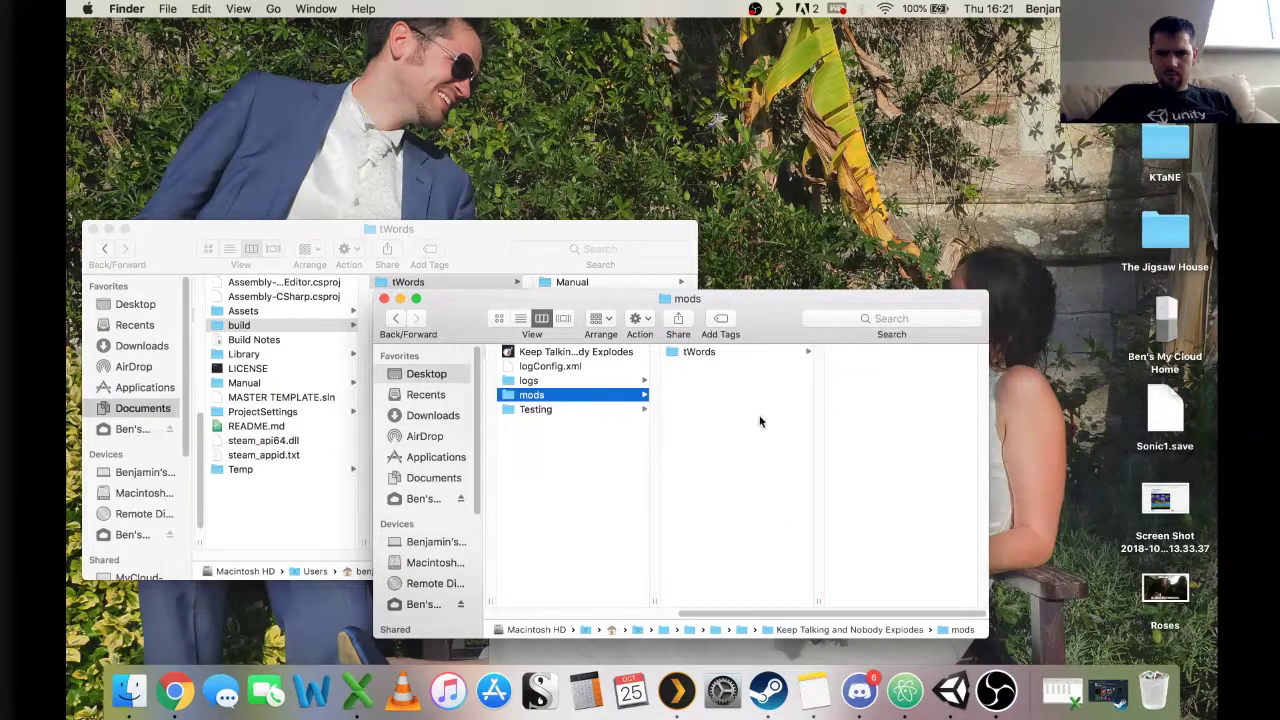
{"action": "left_click", "coordinate": [577, 409]}
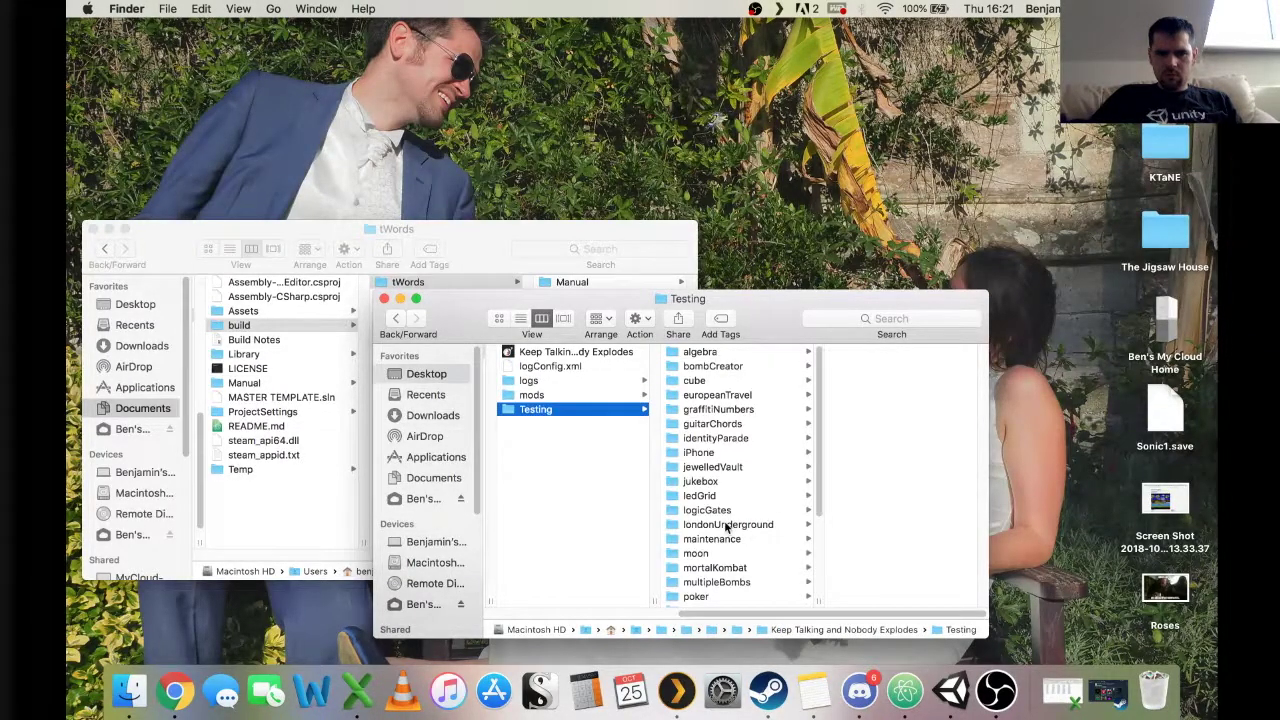
{"action": "scroll", "coordinate": [728, 529], "scroll_direction": "down", "scroll_amount": 5}
{"action": "left_click", "coordinate": [716, 601]}
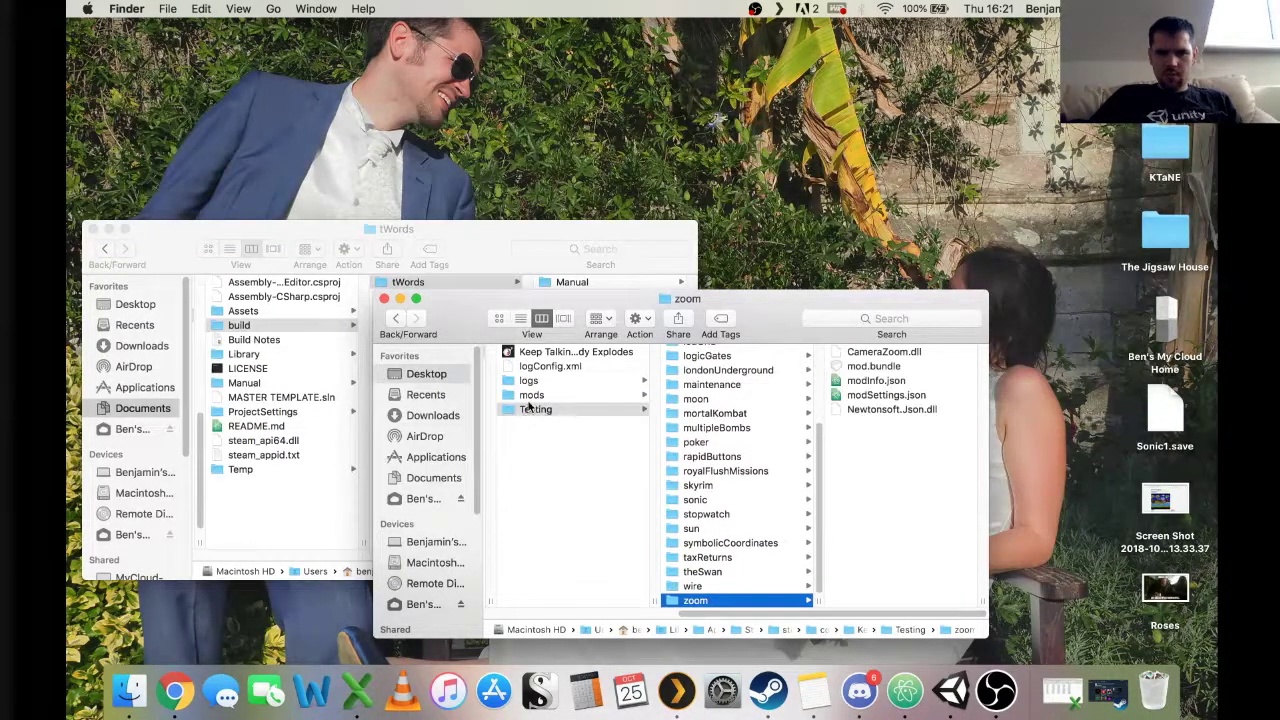
{"action": "left_click", "coordinate": [531, 409]}
{"action": "left_click", "coordinate": [604, 396]}
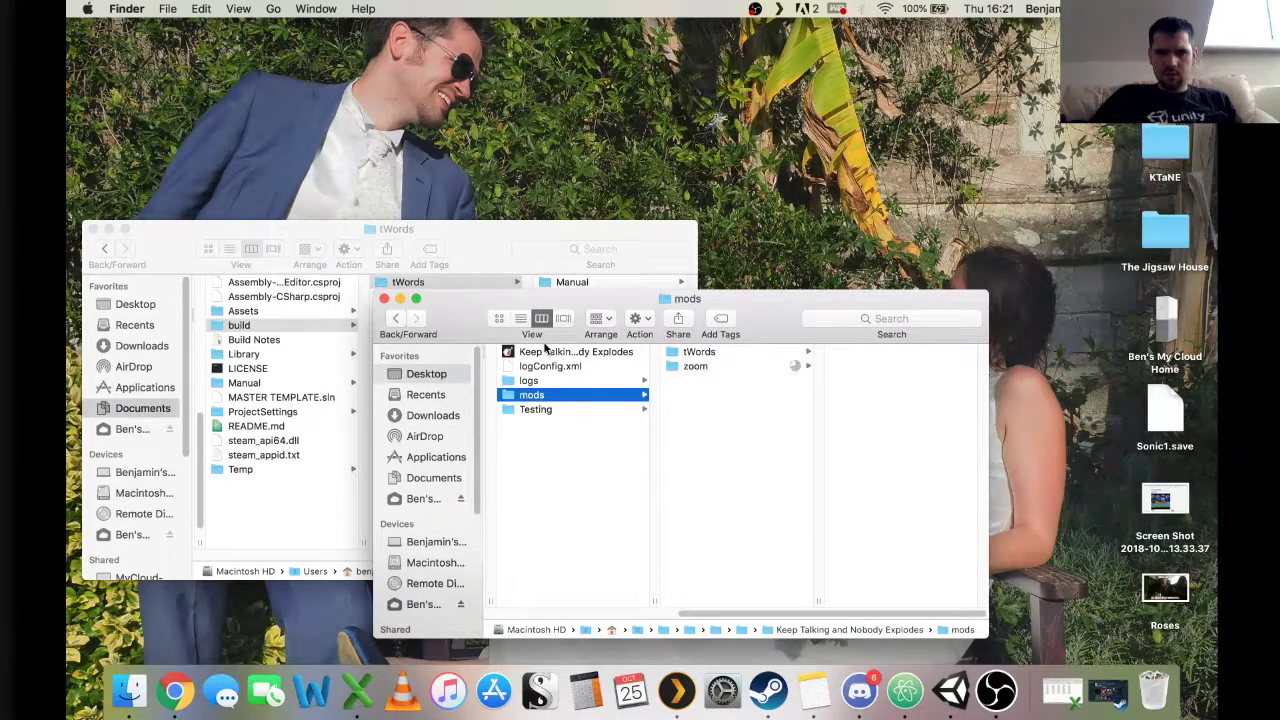
{"action": "left_click", "coordinate": [543, 352]}
{"action": "double_click", "coordinate": [541, 351]}
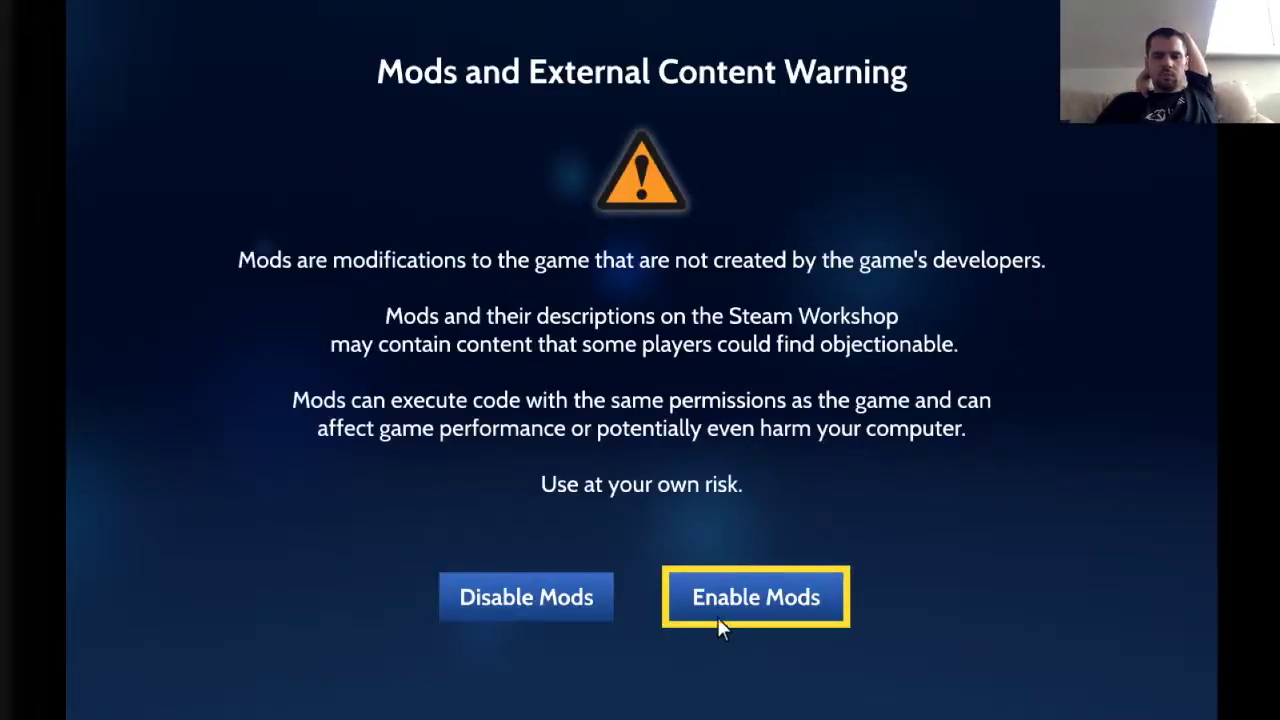
Step: Enable mods, close the Mod Manager, and continue past the mod modules notice
{"action": "left_click", "coordinate": [717, 614]}
{"action": "left_click", "coordinate": [717, 617]}
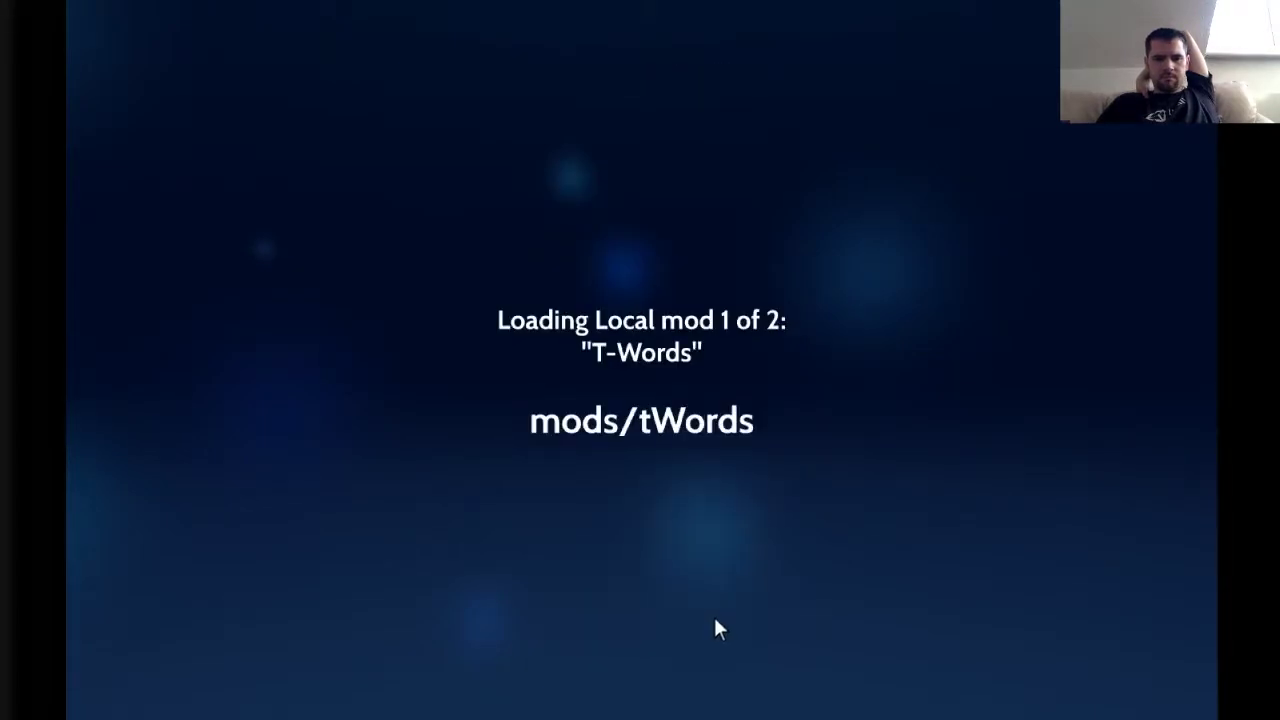
{"action": "left_click", "coordinate": [714, 618]}
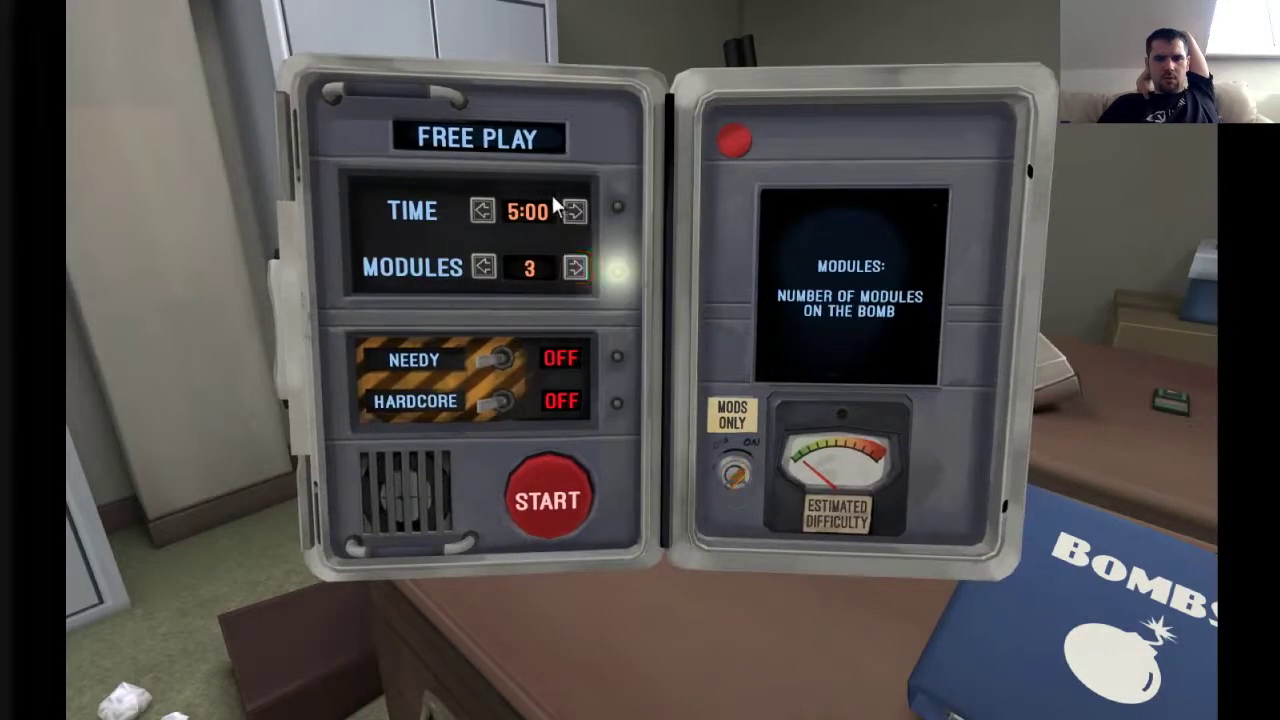
Step: Raise the Free Play timer to 10:00, start the 3-module bomb, and switch to the desktop
{"action": "left_click", "coordinate": [576, 211]}
{"action": "left_click", "coordinate": [576, 211]}
{"action": "left_click", "coordinate": [576, 211]}
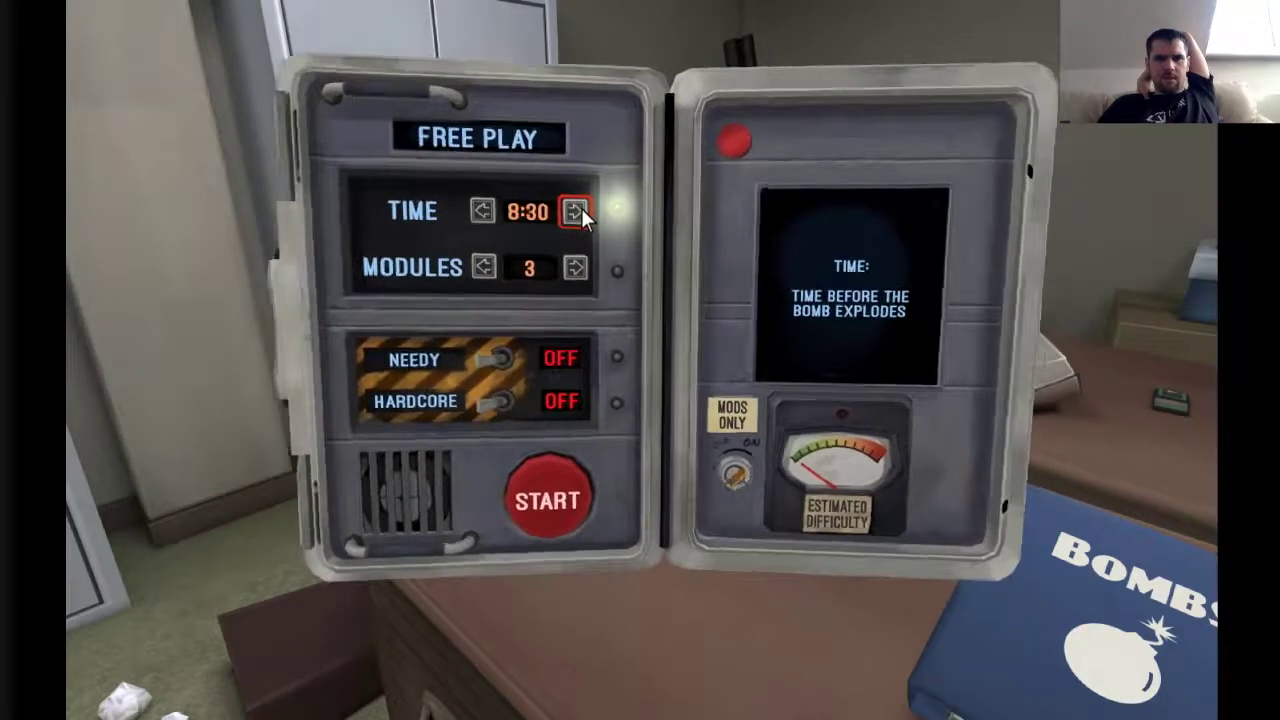
{"action": "left_click", "coordinate": [577, 211]}
{"action": "left_click", "coordinate": [563, 503]}
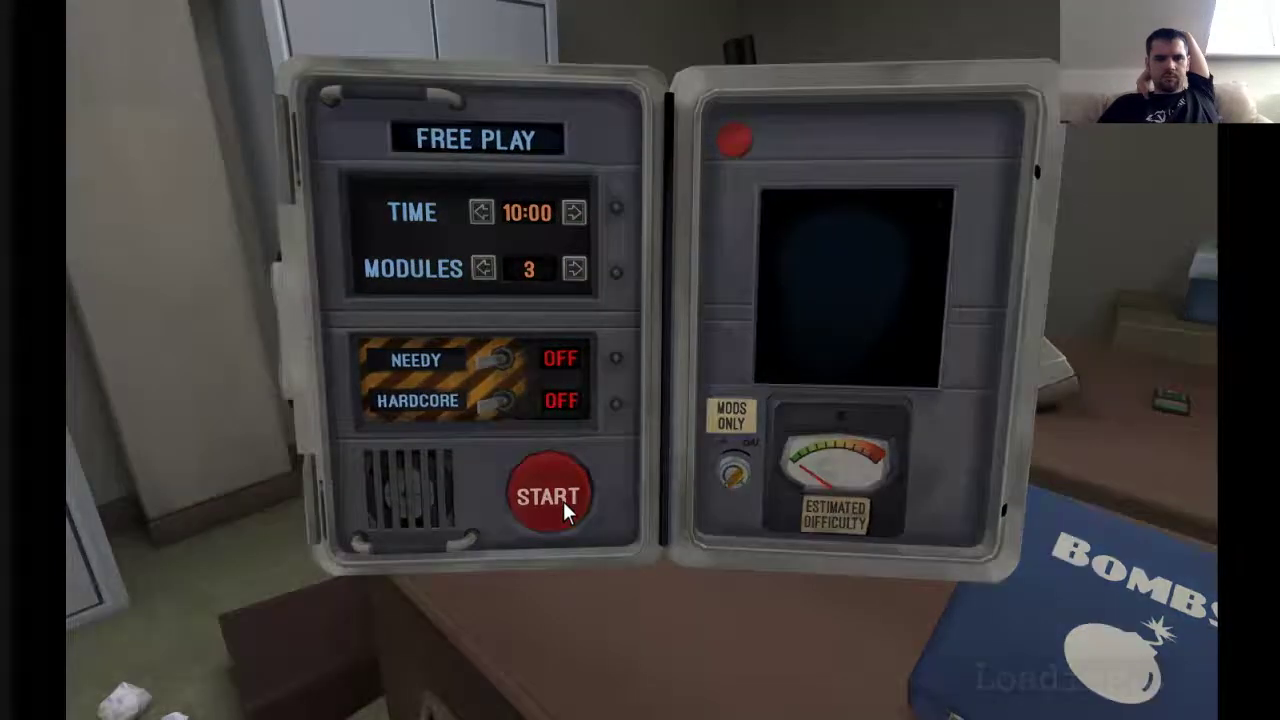
{"action": "key", "text": "super+Tab"}
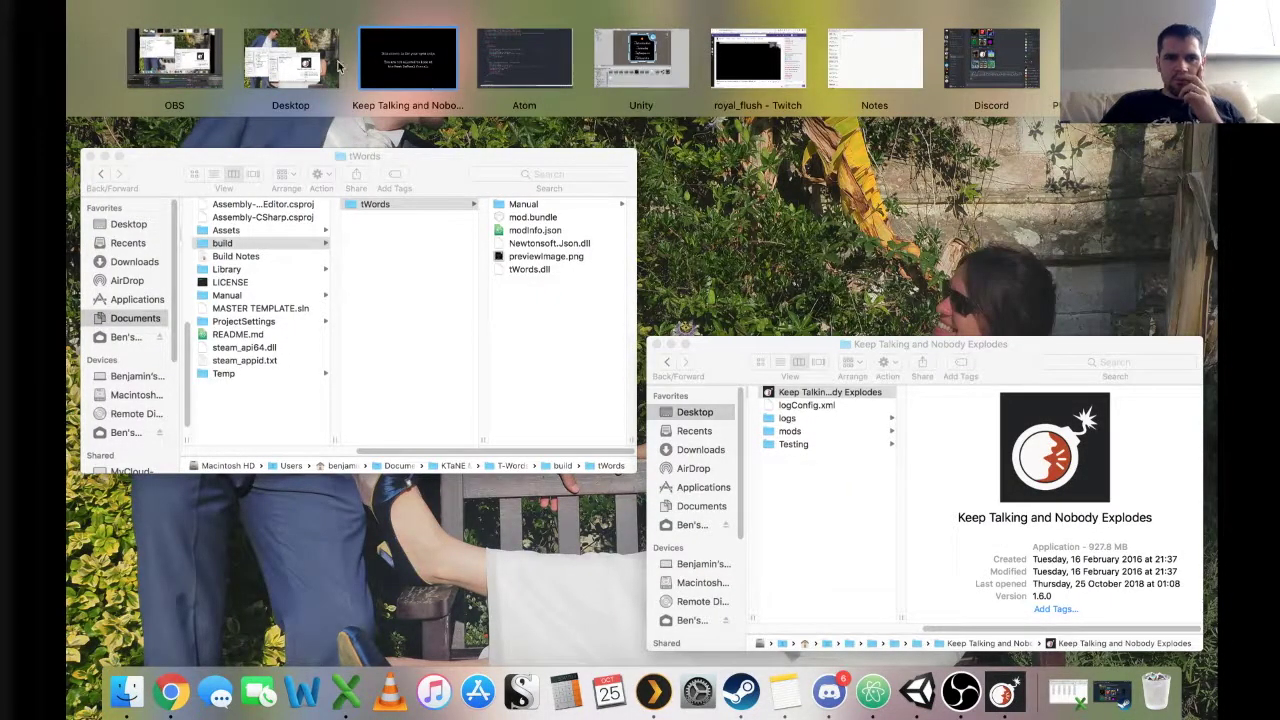
Step: Open On the Subject of T-Words.pdf from the tWords mod's Manual > Modules > Tutorial folder
{"action": "left_click", "coordinate": [262, 77]}
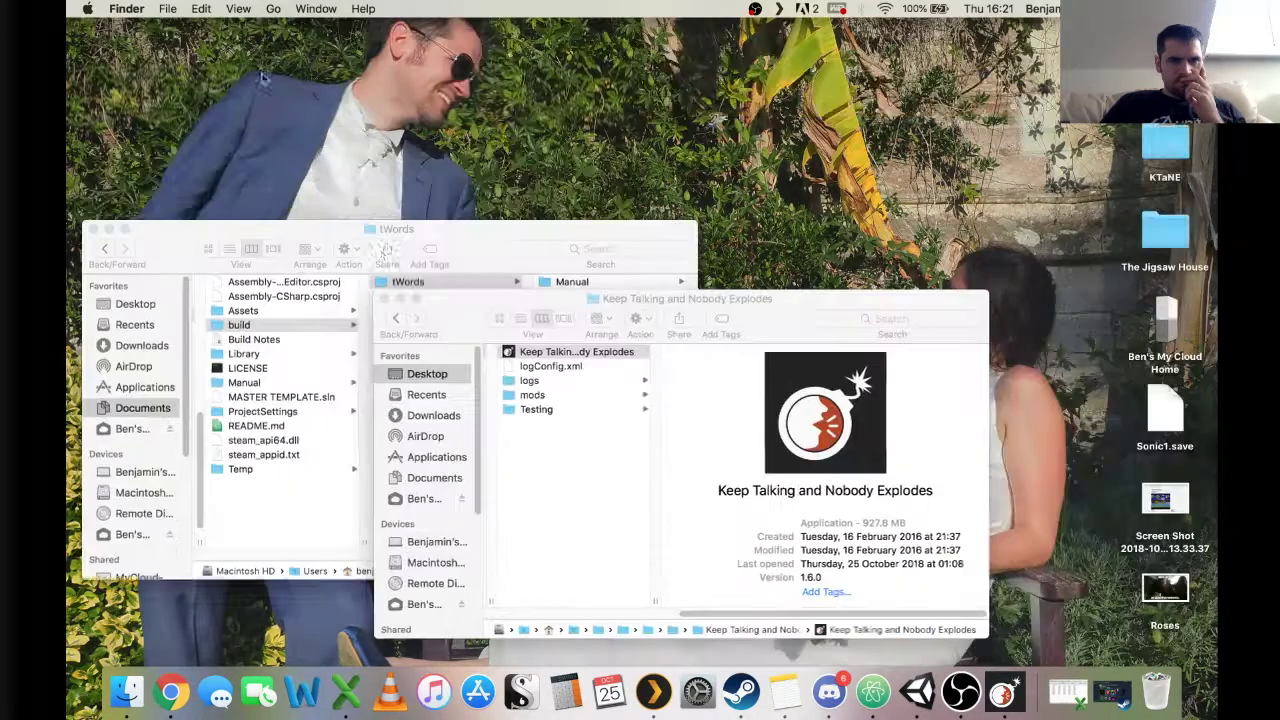
{"action": "left_click", "coordinate": [530, 396]}
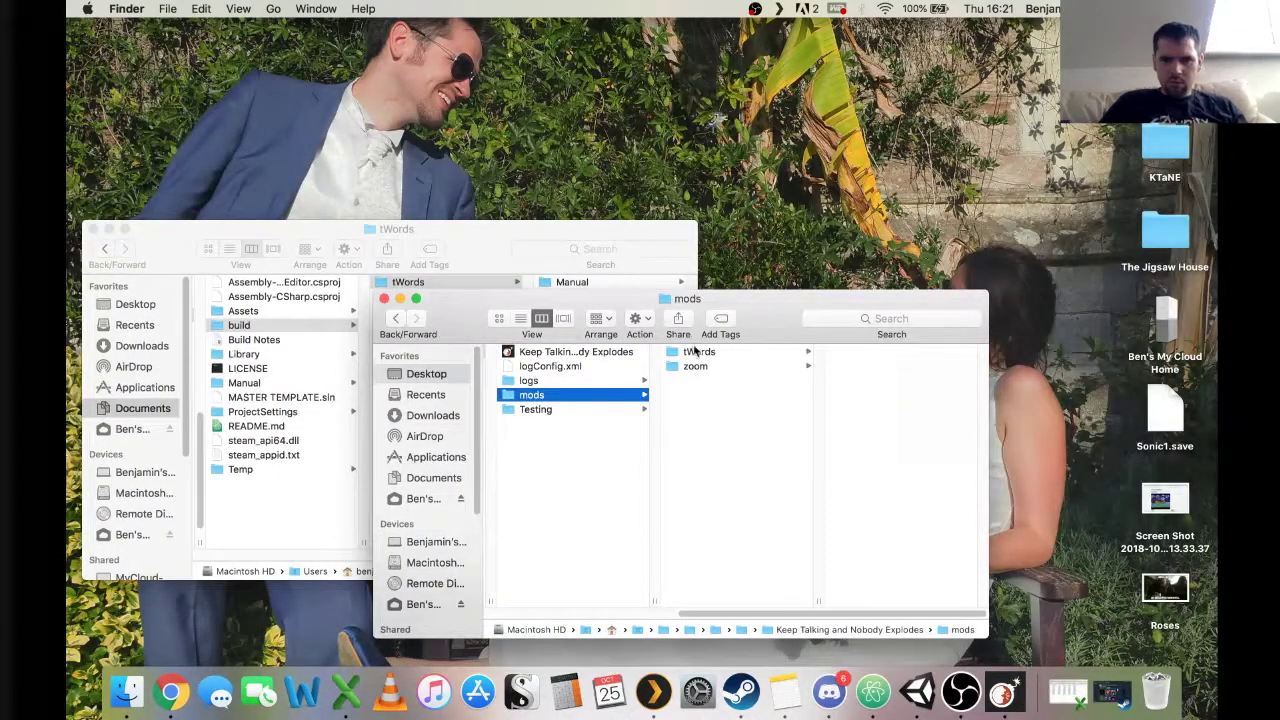
{"action": "left_click", "coordinate": [697, 353]}
{"action": "left_click", "coordinate": [853, 352]}
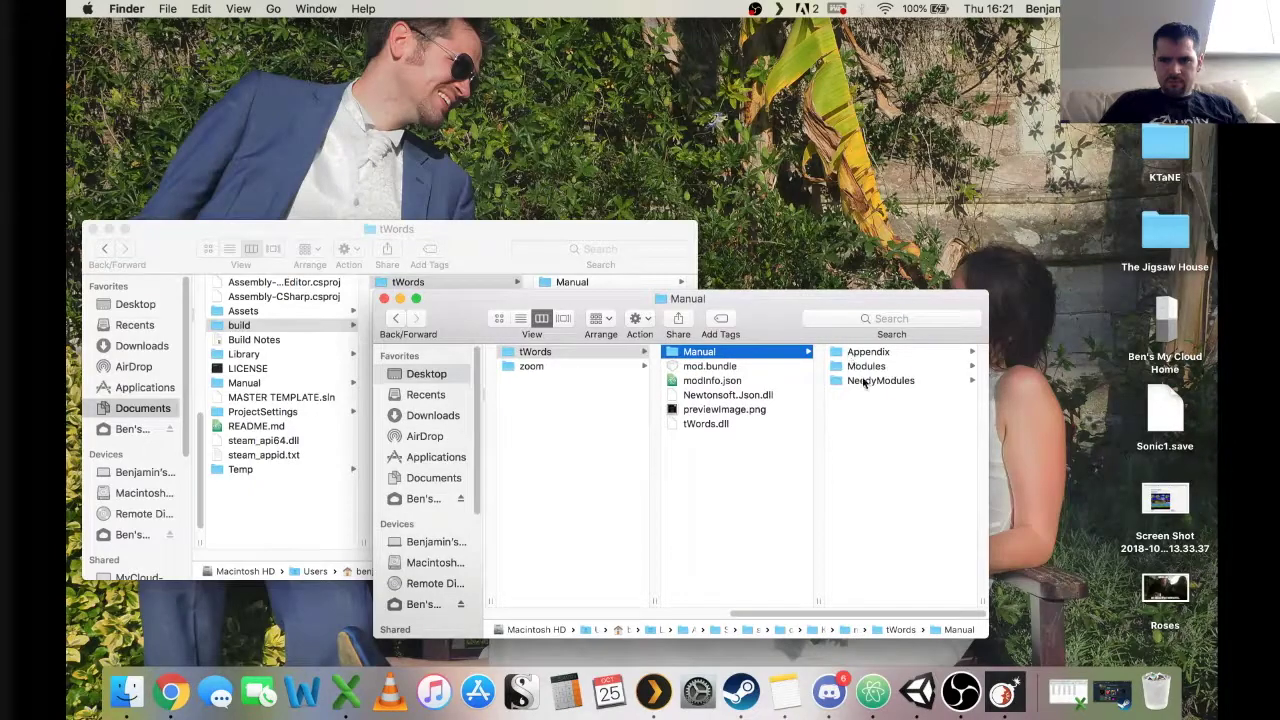
{"action": "left_click", "coordinate": [863, 366]}
{"action": "scroll", "coordinate": [572, 405], "scroll_direction": "left", "scroll_amount": 10}
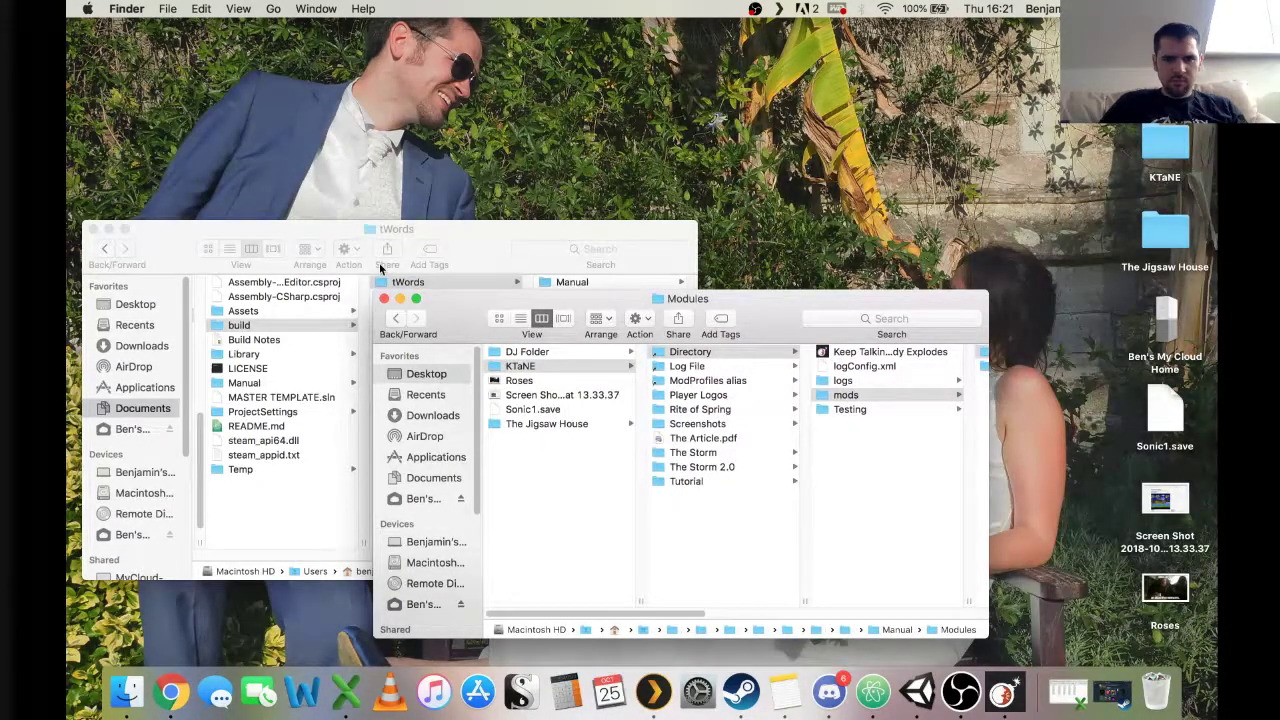
{"action": "left_click", "coordinate": [712, 481]}
{"action": "double_click", "coordinate": [853, 411]}
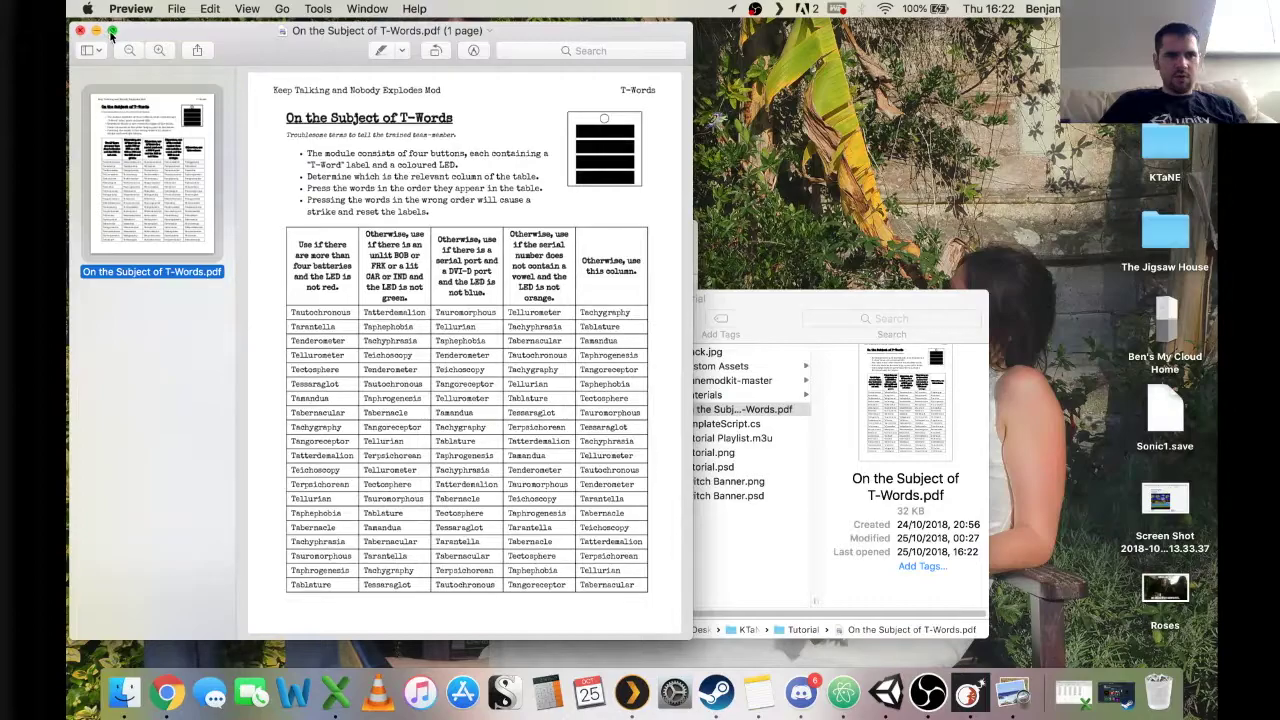
Step: Make the T-Words manual full screen in Preview and return to it via Mission Control
{"action": "left_click", "coordinate": [113, 33]}
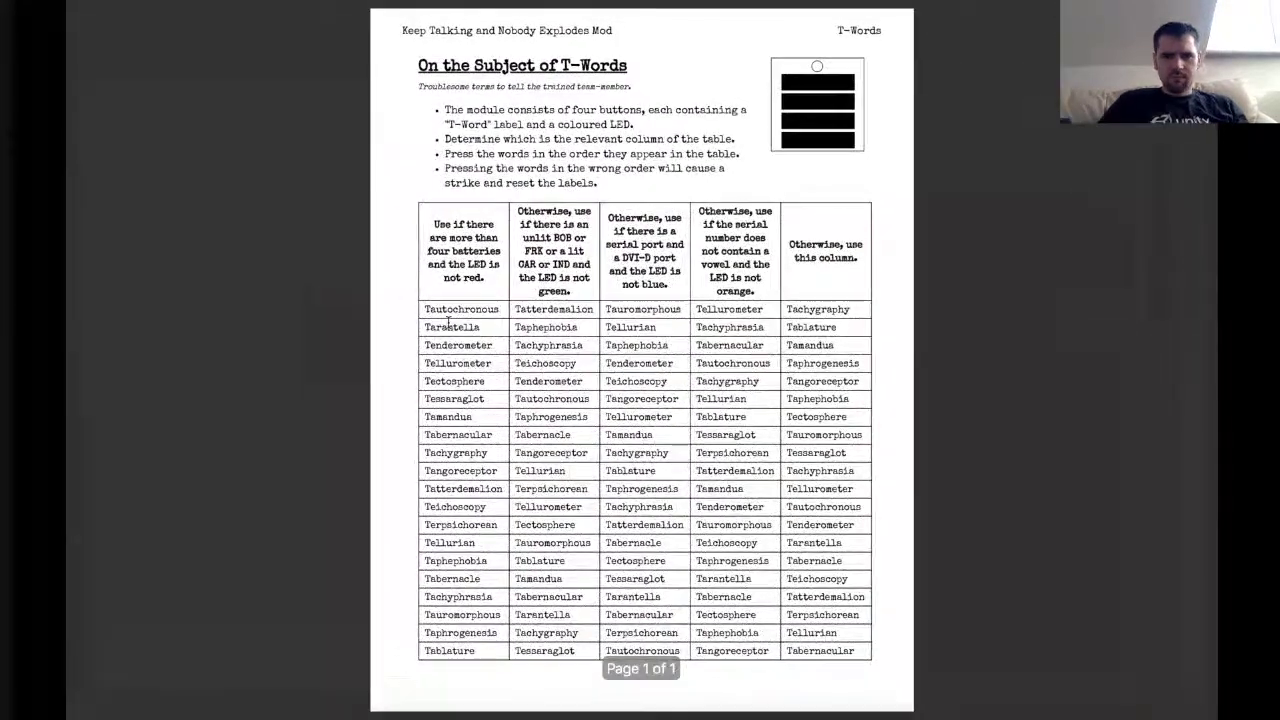
{"action": "key", "text": "ctrl+Up"}
{"action": "left_click", "coordinate": [363, 57]}
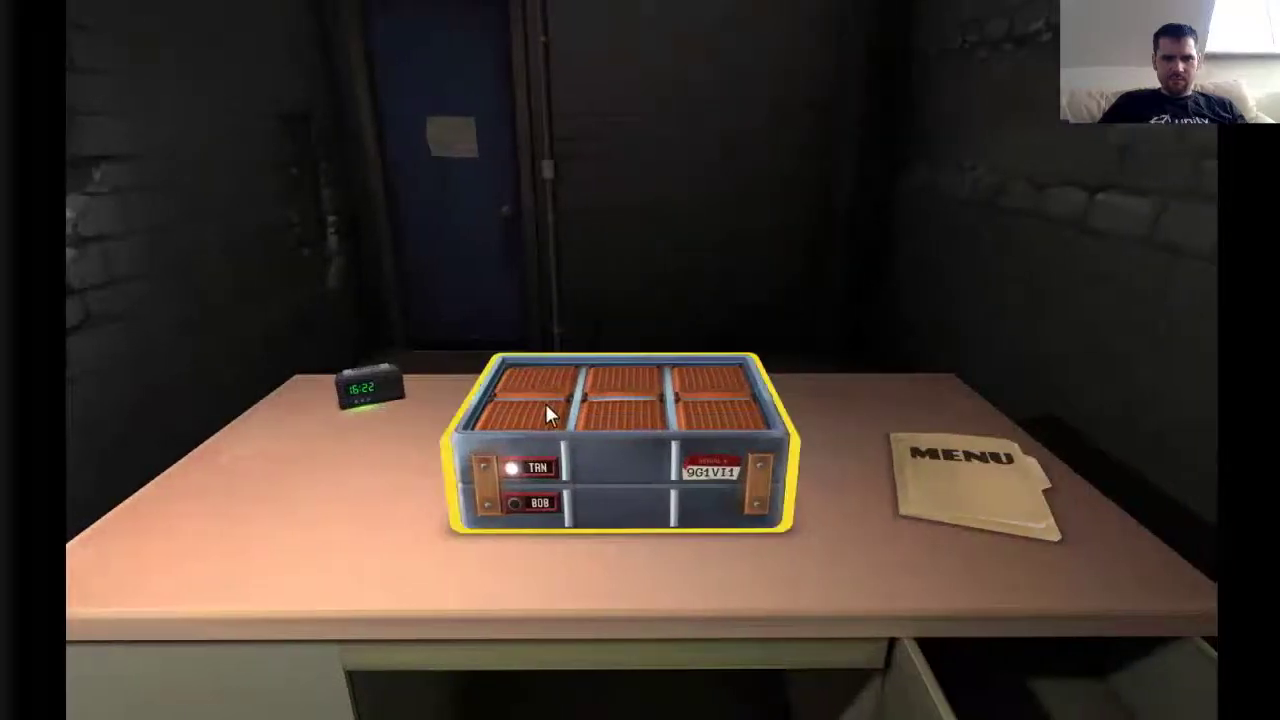
Step: Pick up and turn the bomb, briefly inspecting the top-left word module and blank centre module
{"action": "left_click", "coordinate": [548, 405]}
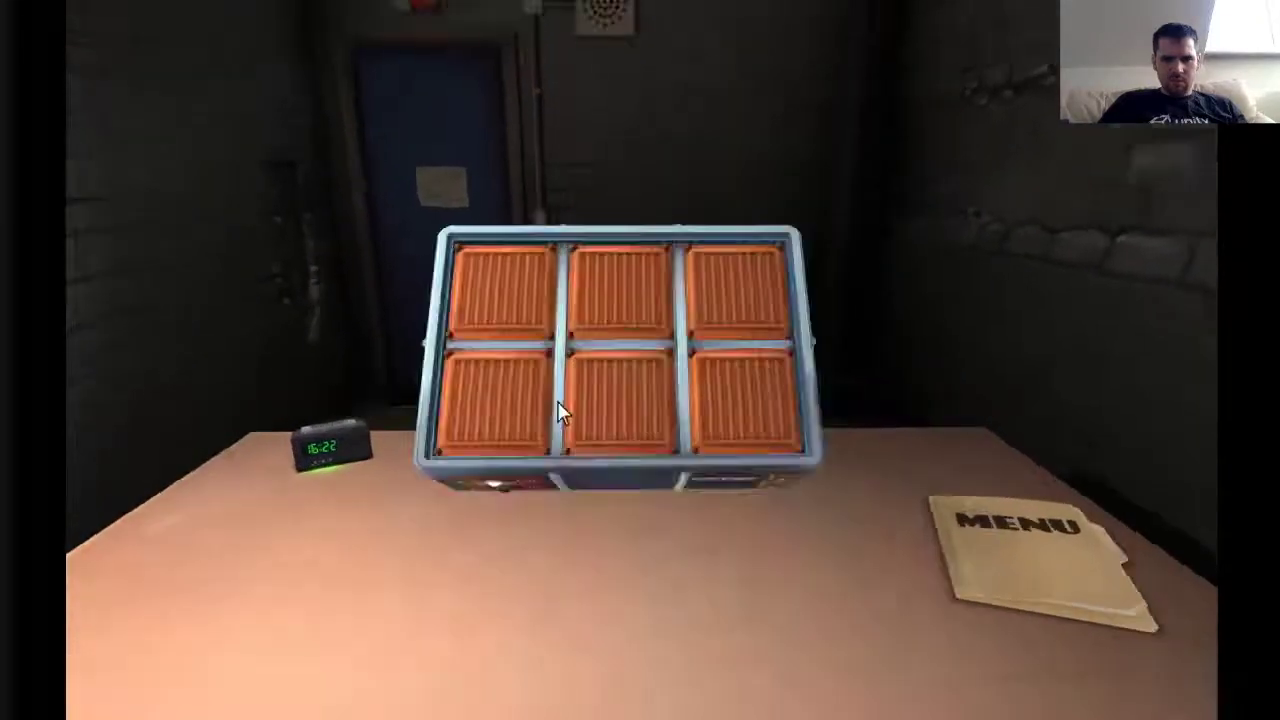
{"action": "right_click_drag", "start_coordinate": [819, 368], "coordinate": [491, 363]}
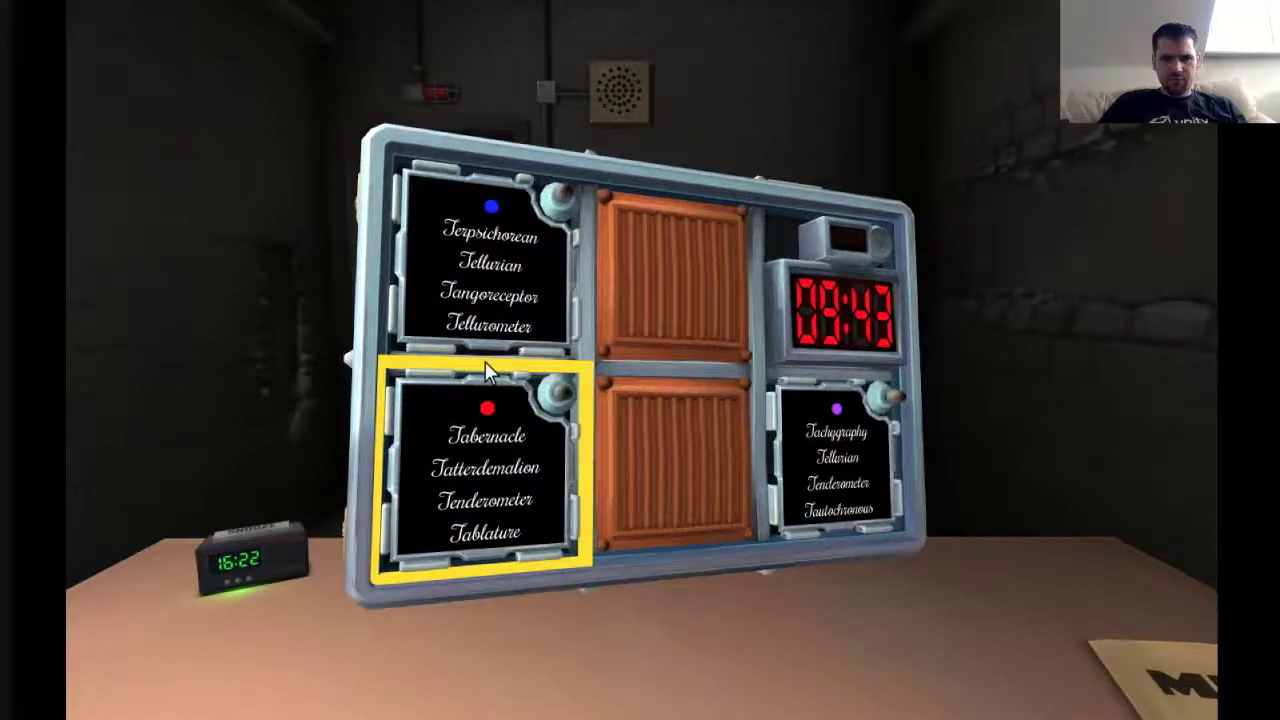
{"action": "mouse_move", "coordinate": [687, 313]}
{"action": "right_mouse_down"}
{"action": "mouse_move", "coordinate": [591, 418]}
{"action": "mouse_move", "coordinate": [705, 356]}
{"action": "mouse_move", "coordinate": [677, 330]}
{"action": "right_mouse_up"}
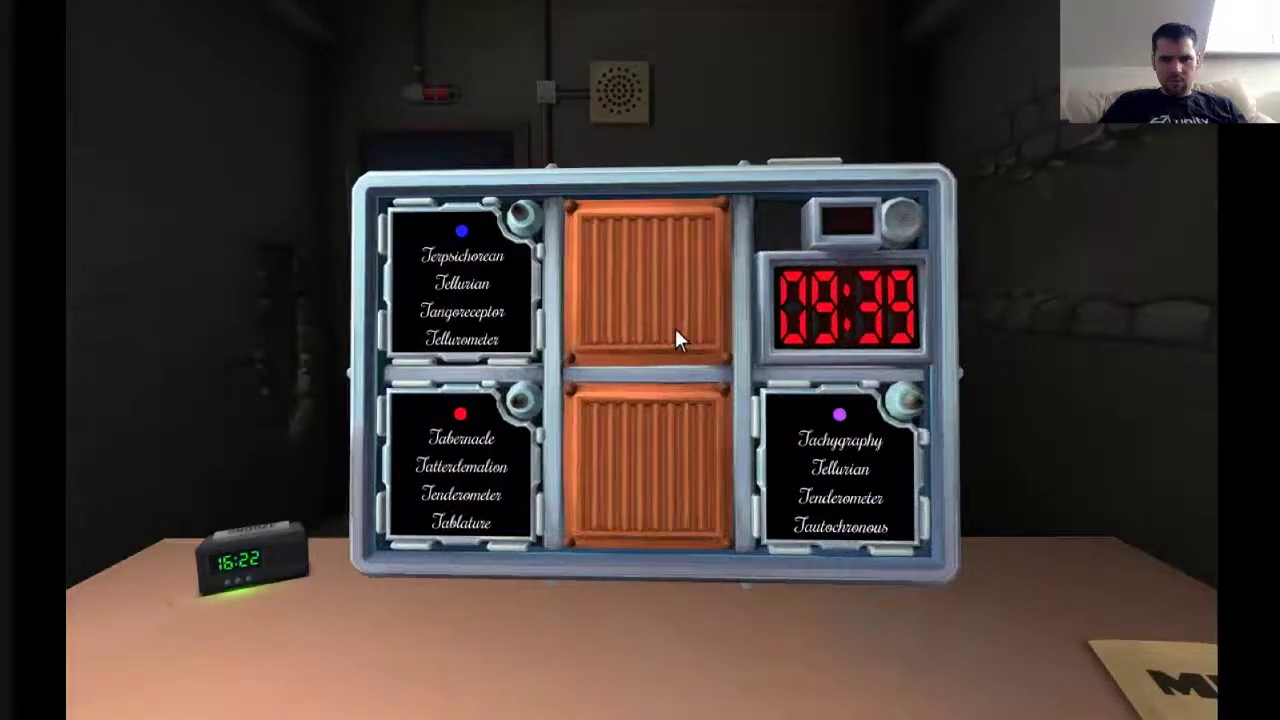
{"action": "left_click", "coordinate": [487, 326]}
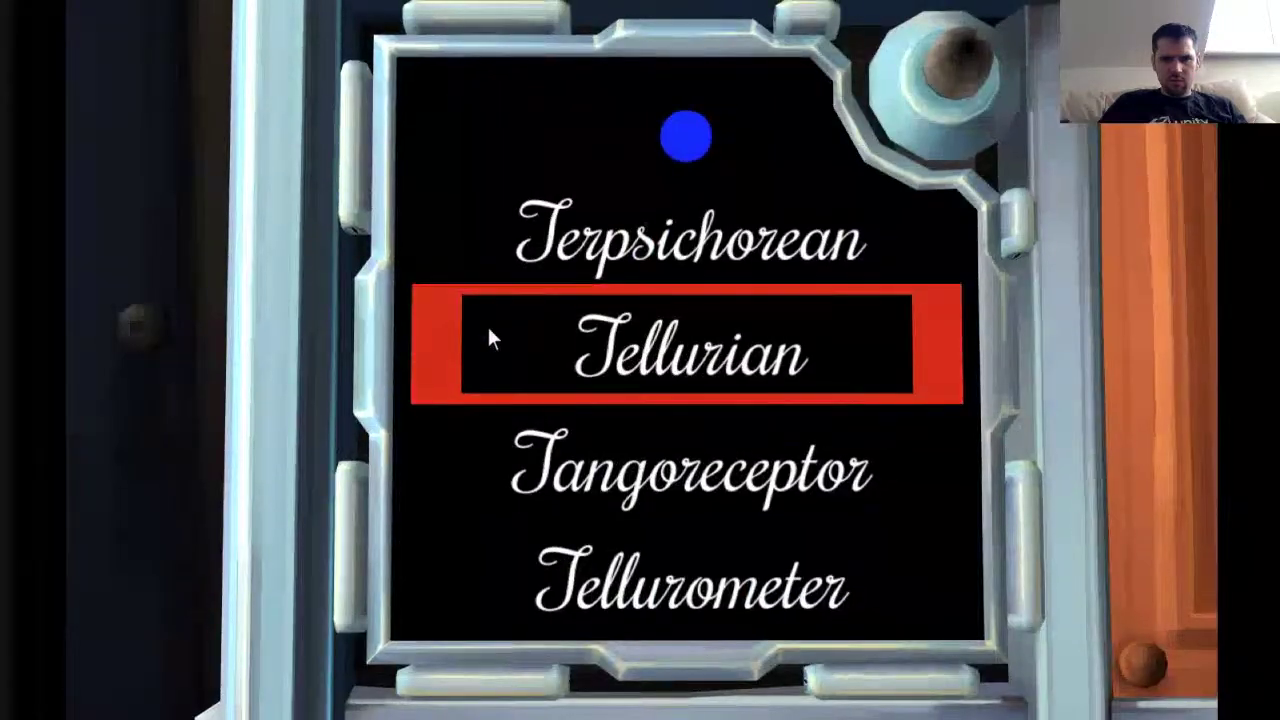
{"action": "right_click", "coordinate": [487, 324]}
{"action": "right_click", "coordinate": [487, 324]}
{"action": "left_click", "coordinate": [489, 335]}
{"action": "left_click", "coordinate": [490, 334]}
{"action": "right_click", "coordinate": [491, 336]}
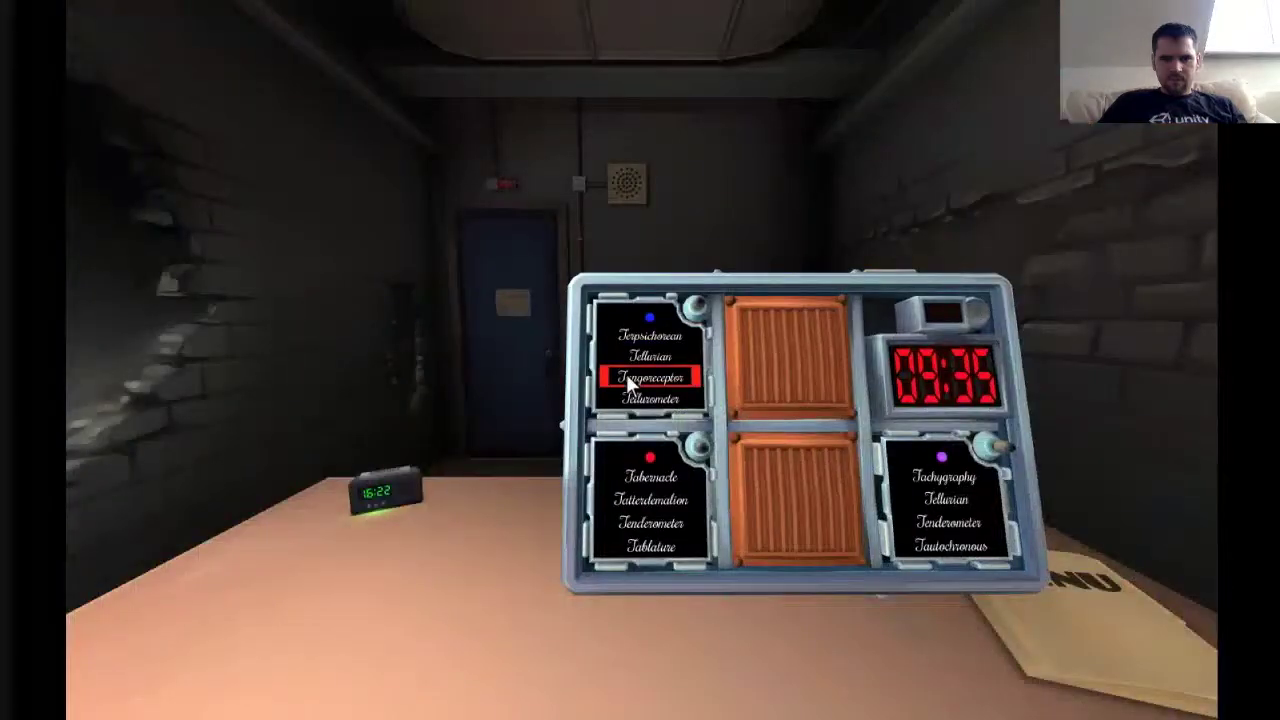
{"action": "left_click", "coordinate": [564, 370]}
{"action": "right_click", "coordinate": [564, 370]}
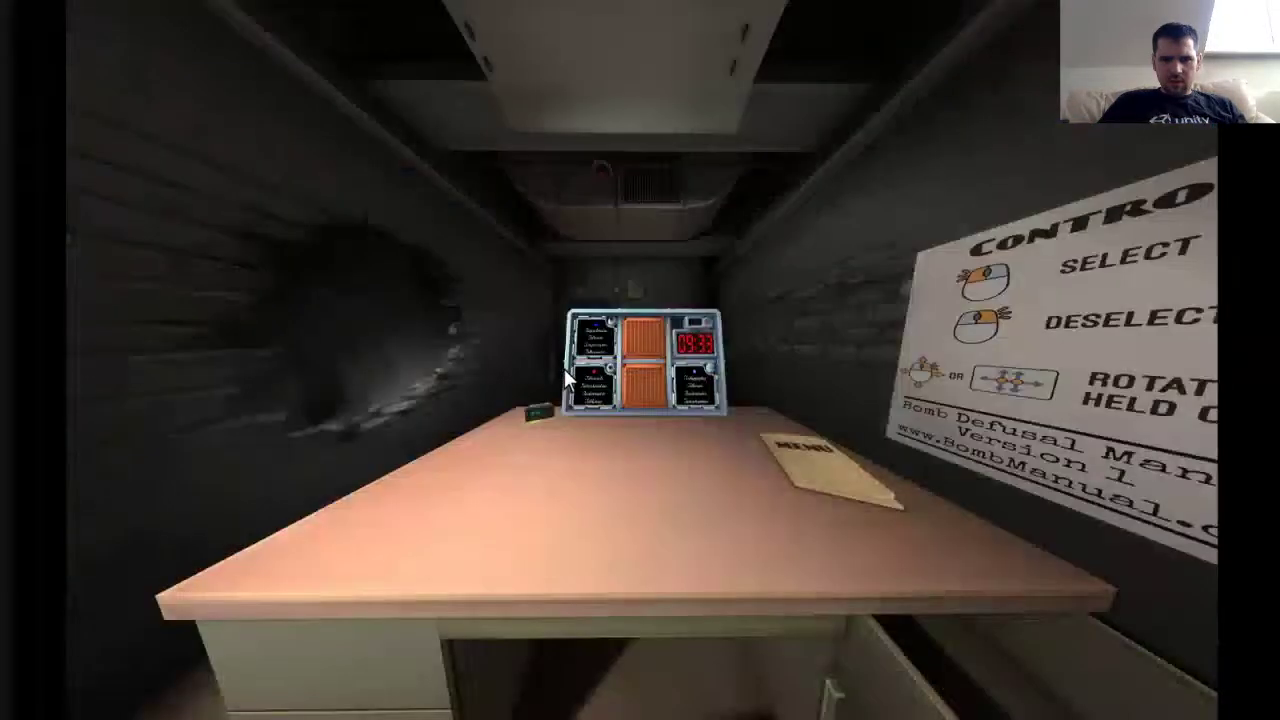
{"action": "right_click", "coordinate": [564, 368]}
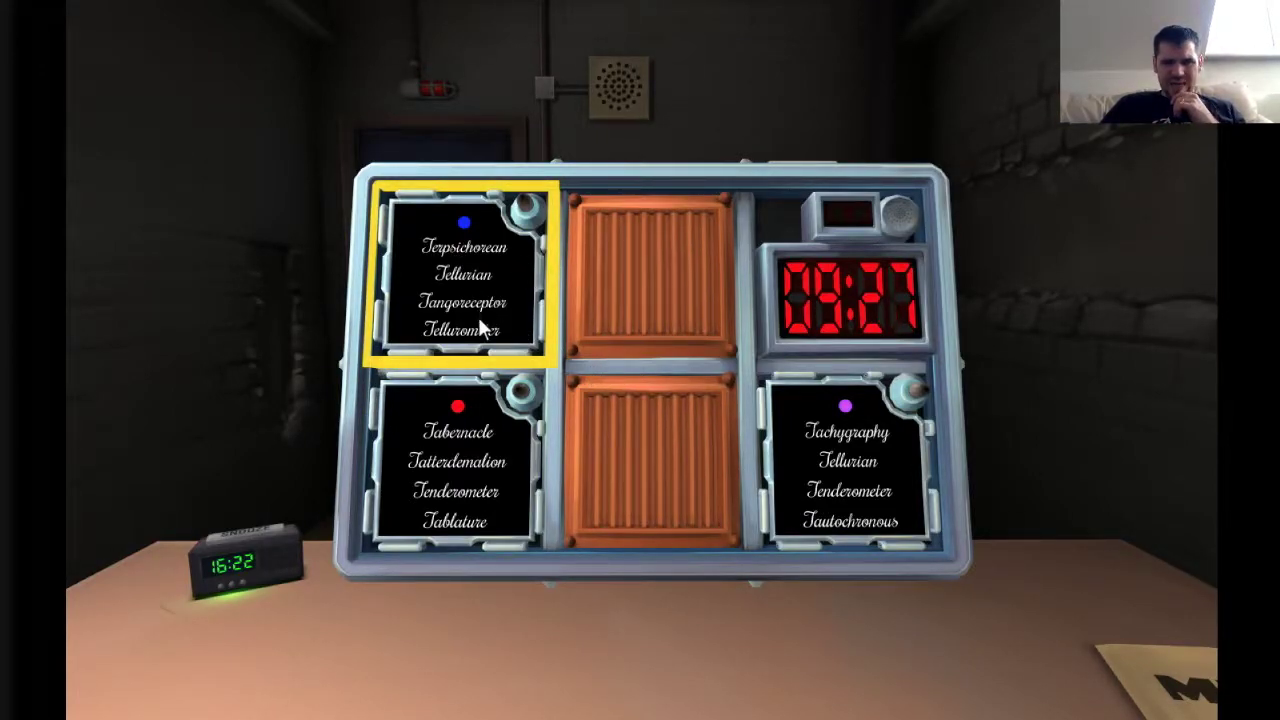
Step: On the top-left blue-LED module, try pressing words like Tellurometer, Terpsichorean and Tellurian
{"action": "left_click", "coordinate": [511, 316]}
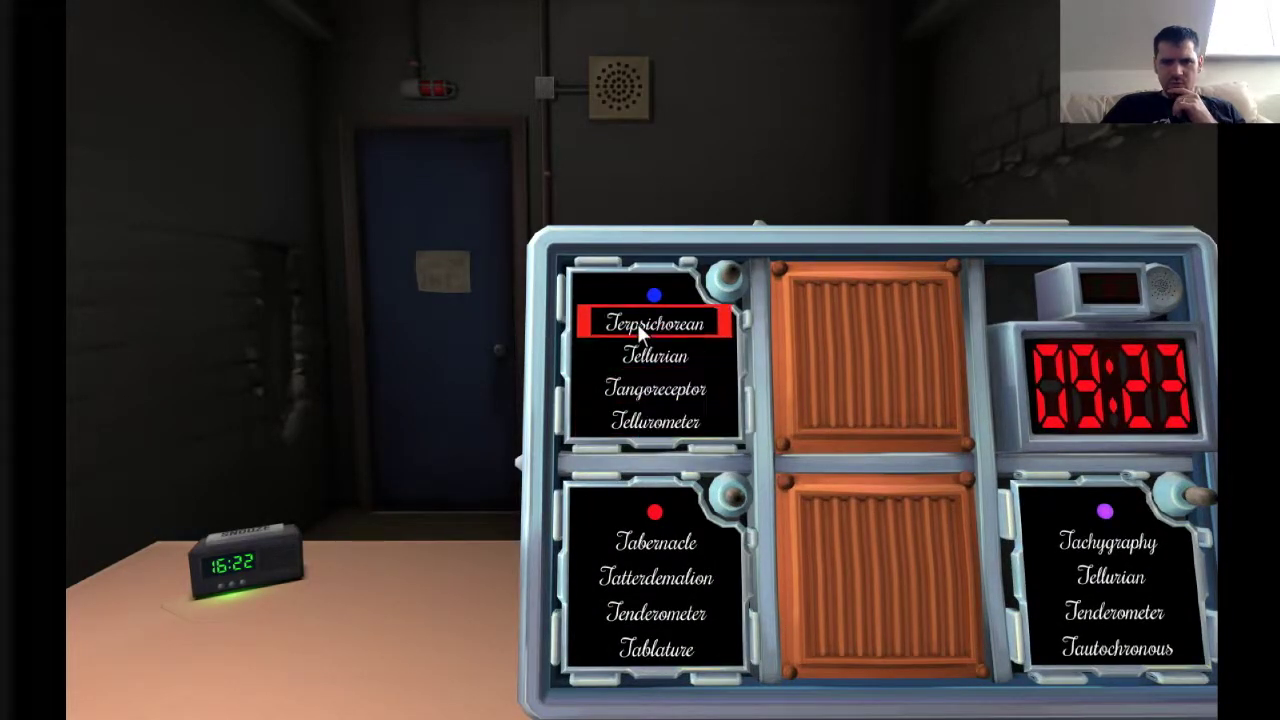
{"action": "left_click", "coordinate": [640, 388]}
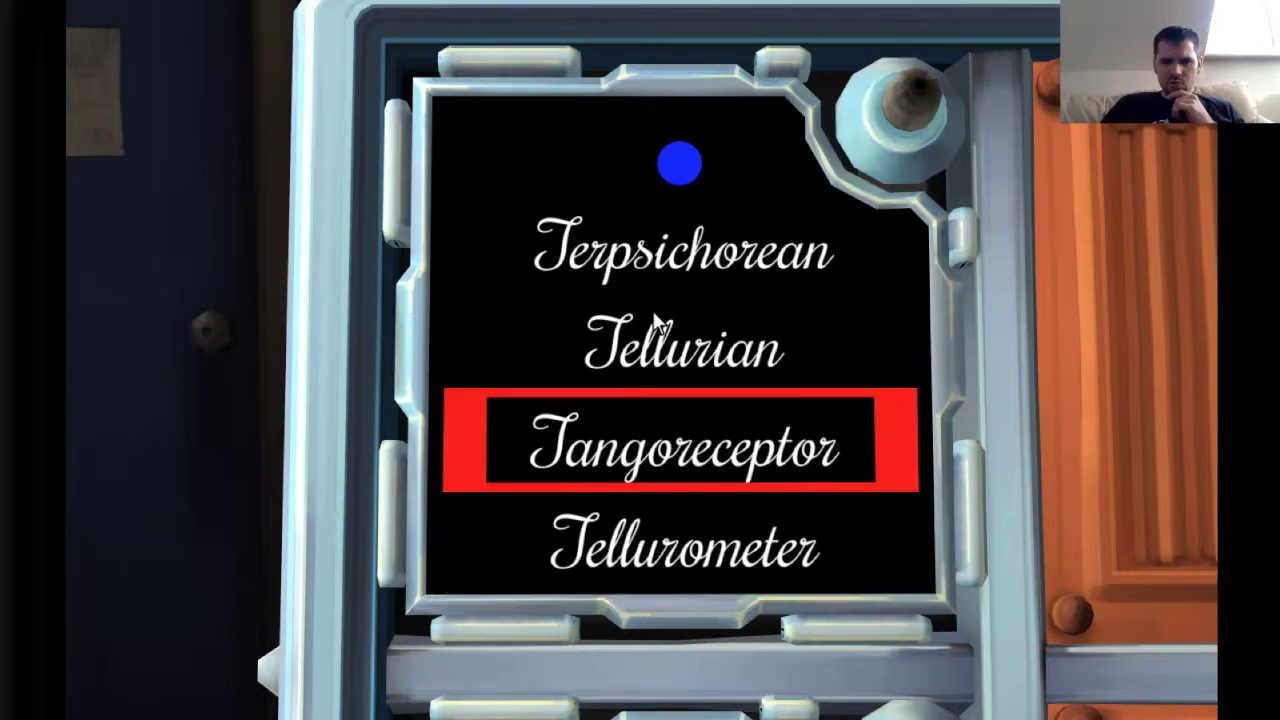
{"action": "left_click", "coordinate": [622, 530]}
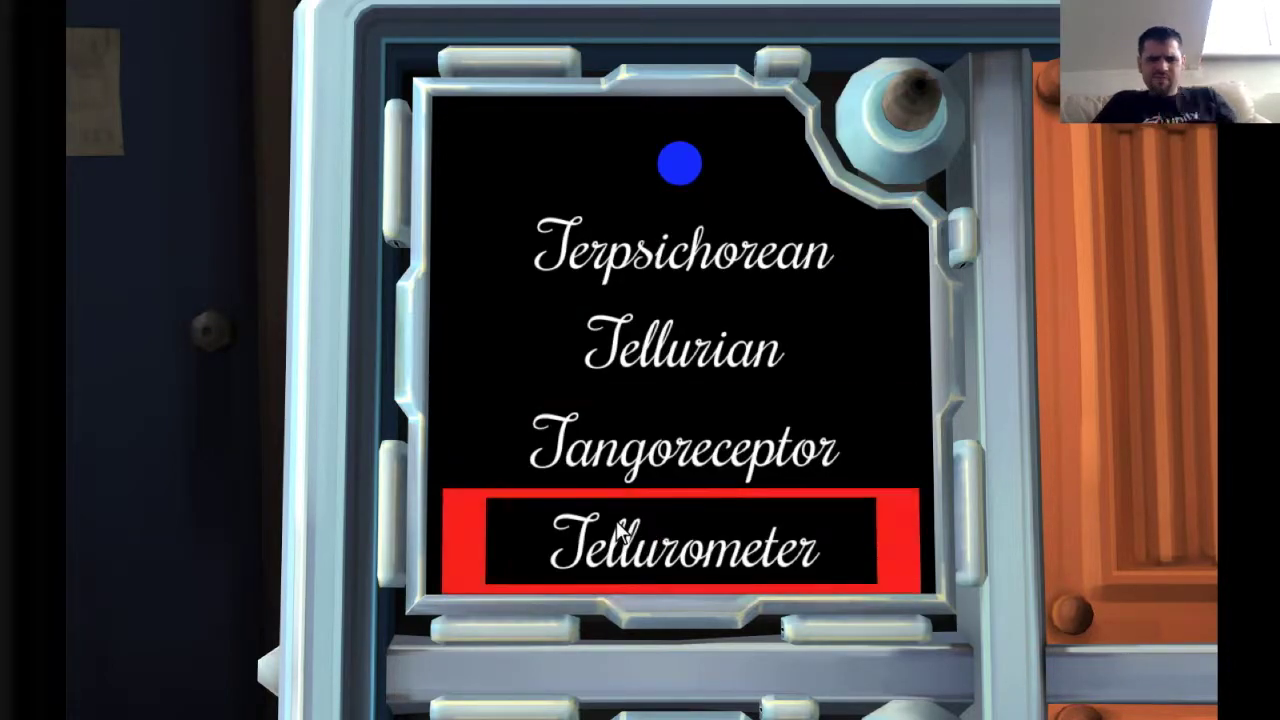
{"action": "left_click", "coordinate": [569, 263]}
{"action": "left_click", "coordinate": [544, 356]}
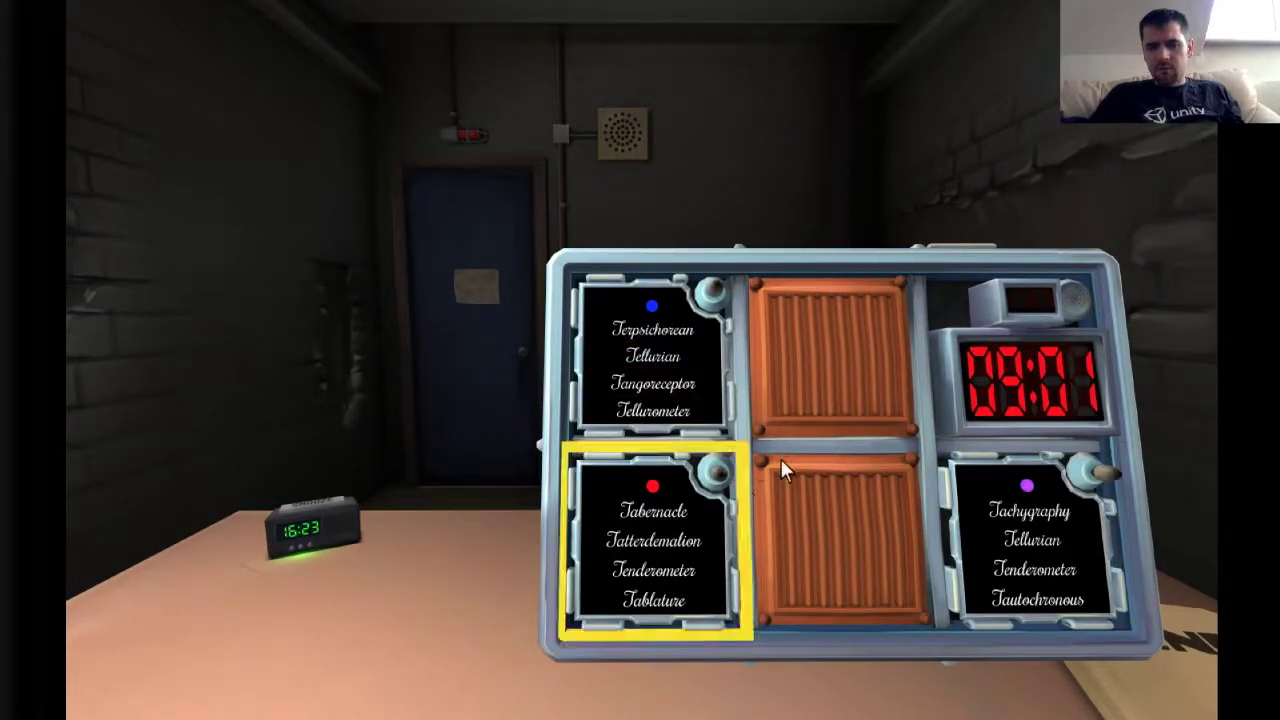
{"action": "right_click_drag", "start_coordinate": [780, 458], "coordinate": [863, 393]}
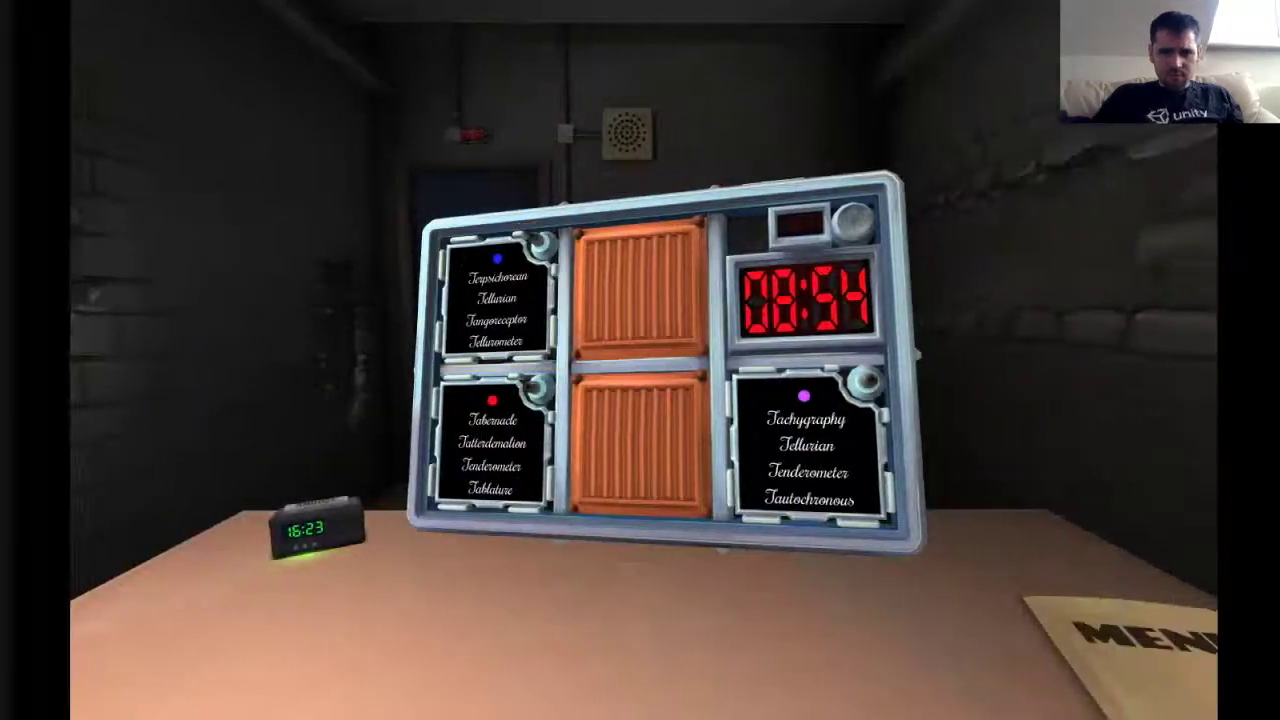
Step: Check the bomb's sides, zoom into the top-left module, and mark Tellurian in the manual's second column
{"action": "right_click_drag", "start_coordinate": [700, 250], "coordinate": [639, 342]}
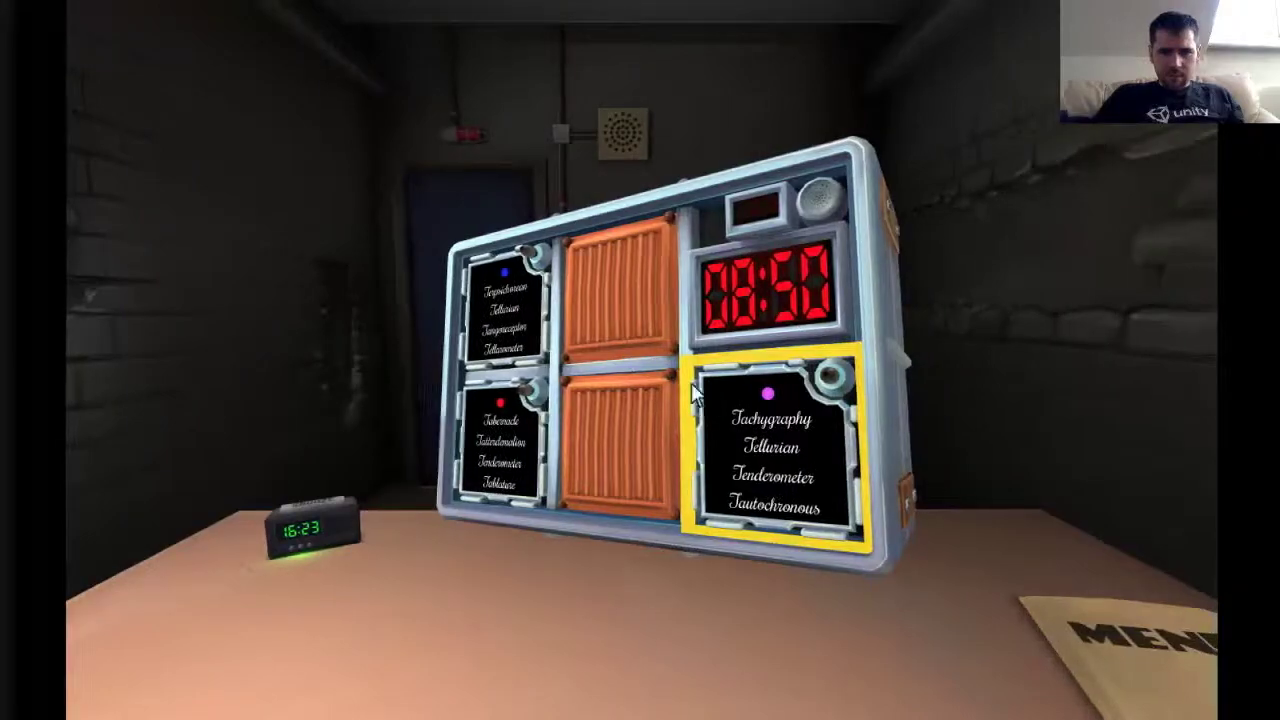
{"action": "right_click_drag", "start_coordinate": [639, 342], "coordinate": [695, 271]}
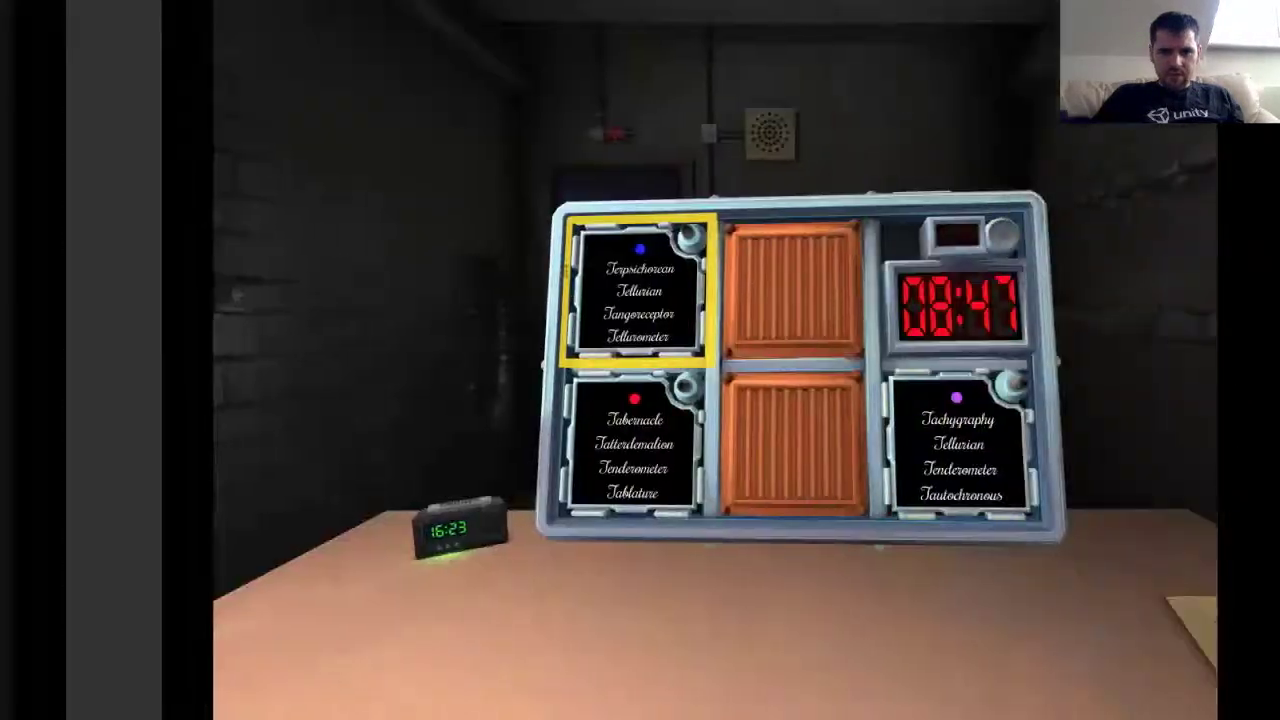
{"action": "right_click", "coordinate": [691, 296]}
{"action": "right_click_drag", "start_coordinate": [664, 392], "coordinate": [711, 441]}
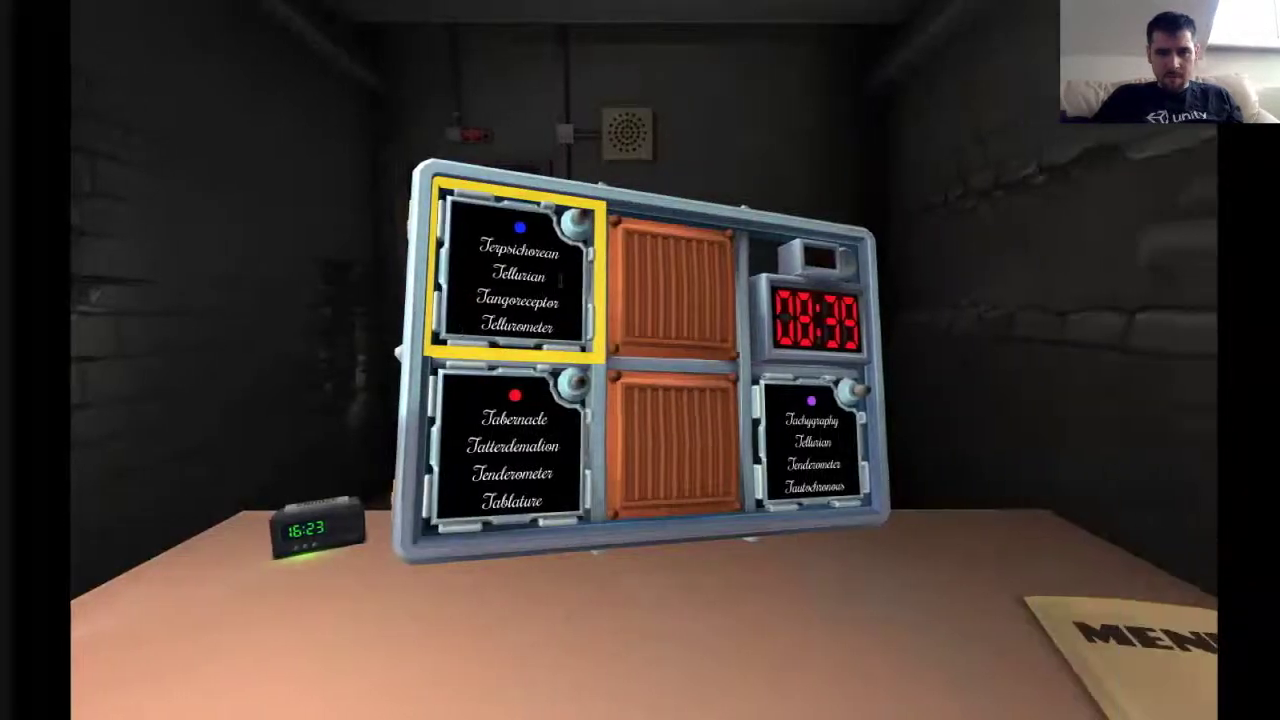
{"action": "left_click", "coordinate": [559, 321]}
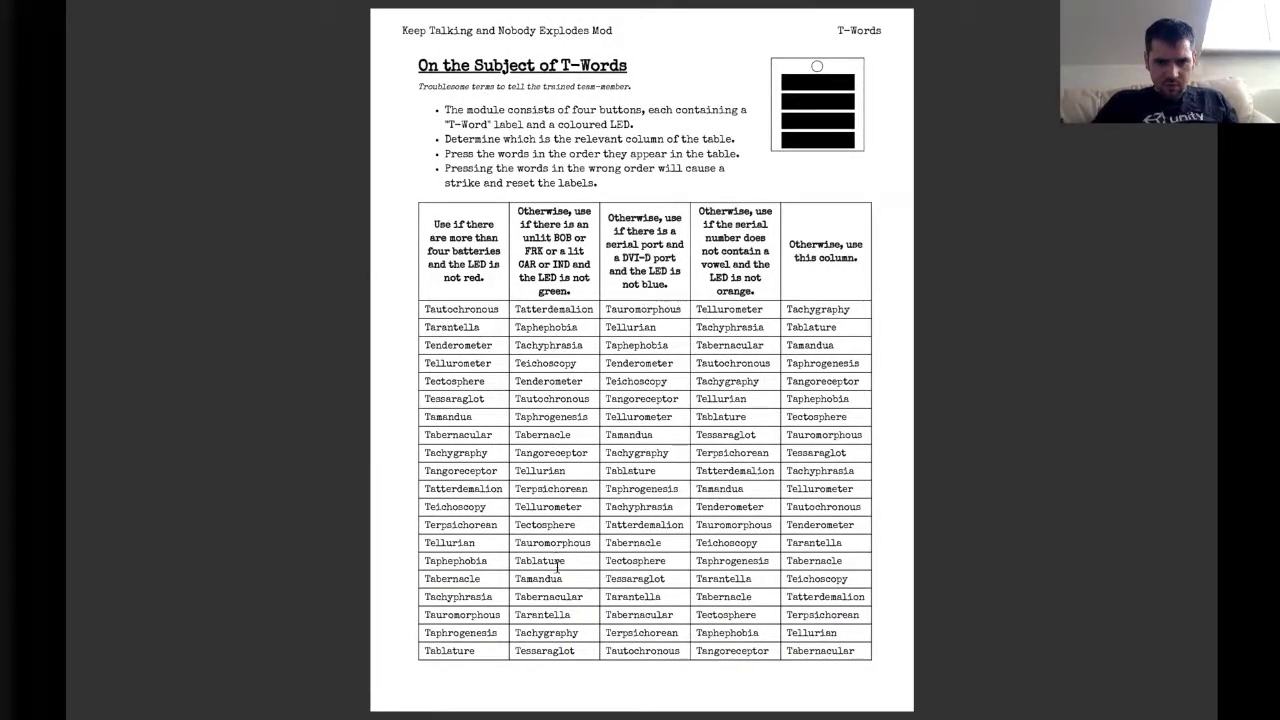
{"action": "double_click", "coordinate": [578, 490]}
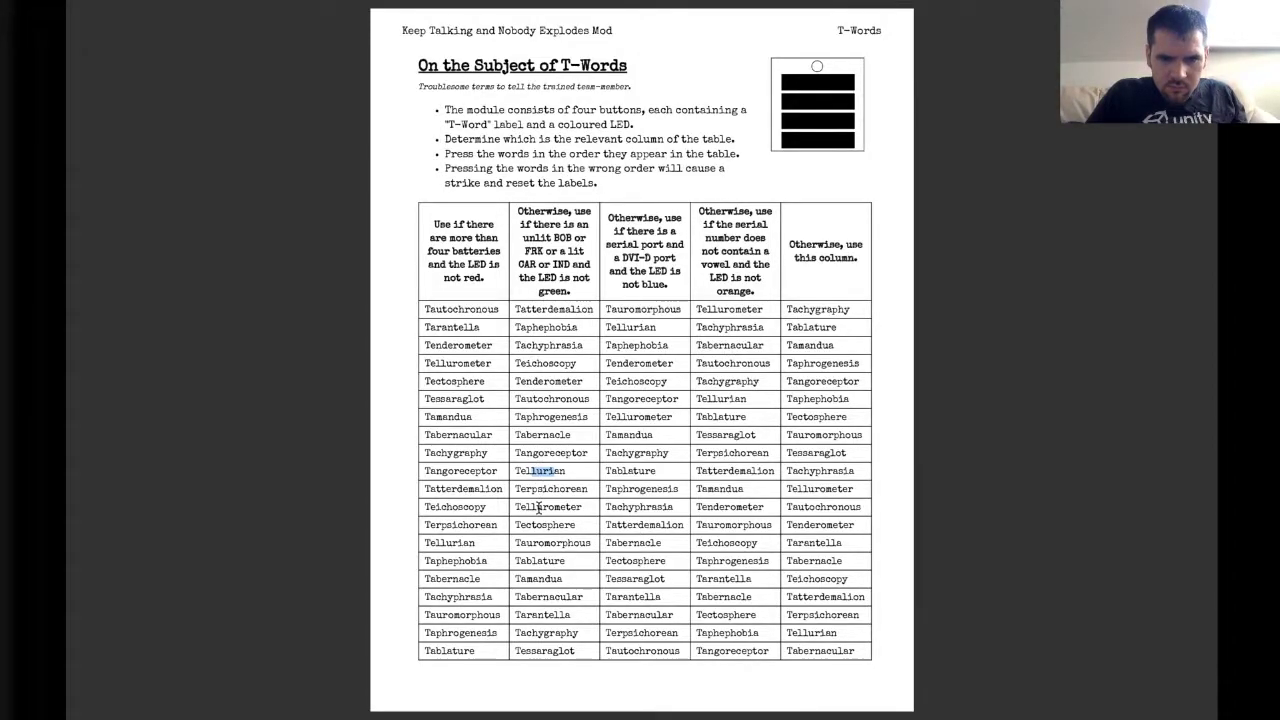
Step: Solve the blue-LED module by pressing Tangoreceptor, Tellurian, Terpsichorean, then Tellurometer
{"action": "key", "text": "alt+Tab"}
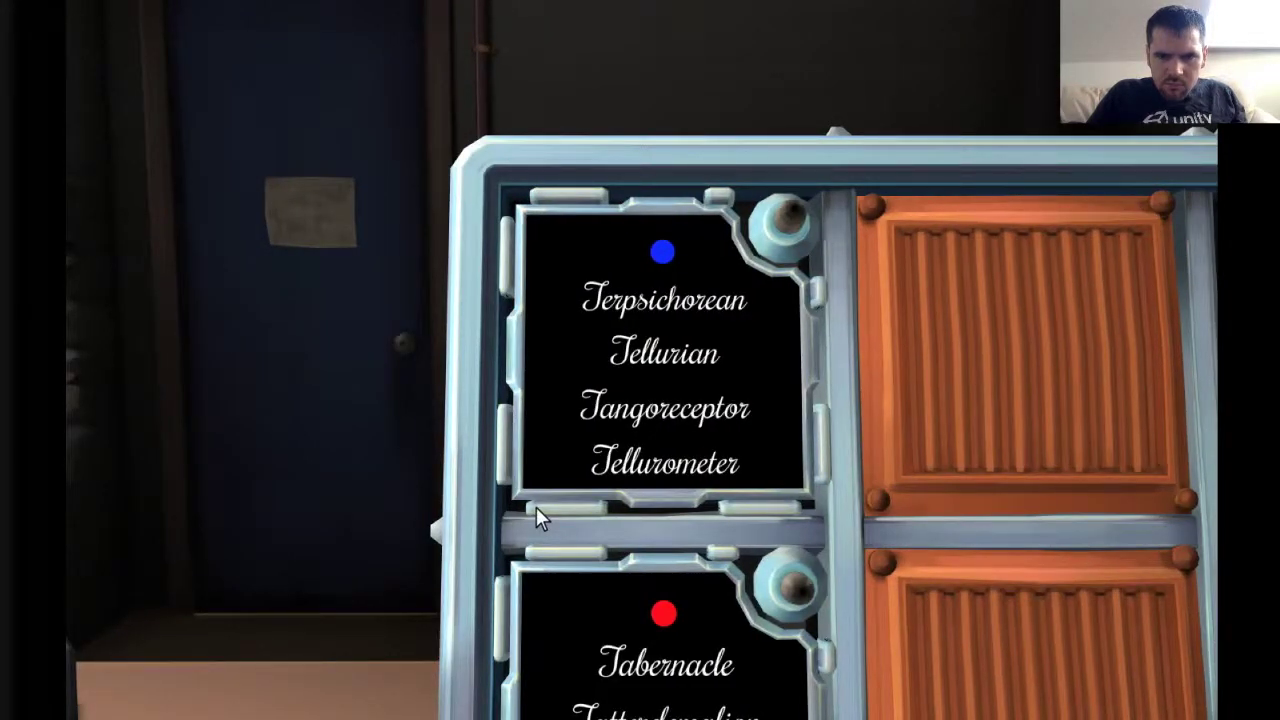
{"action": "key", "text": "alt+Tab"}
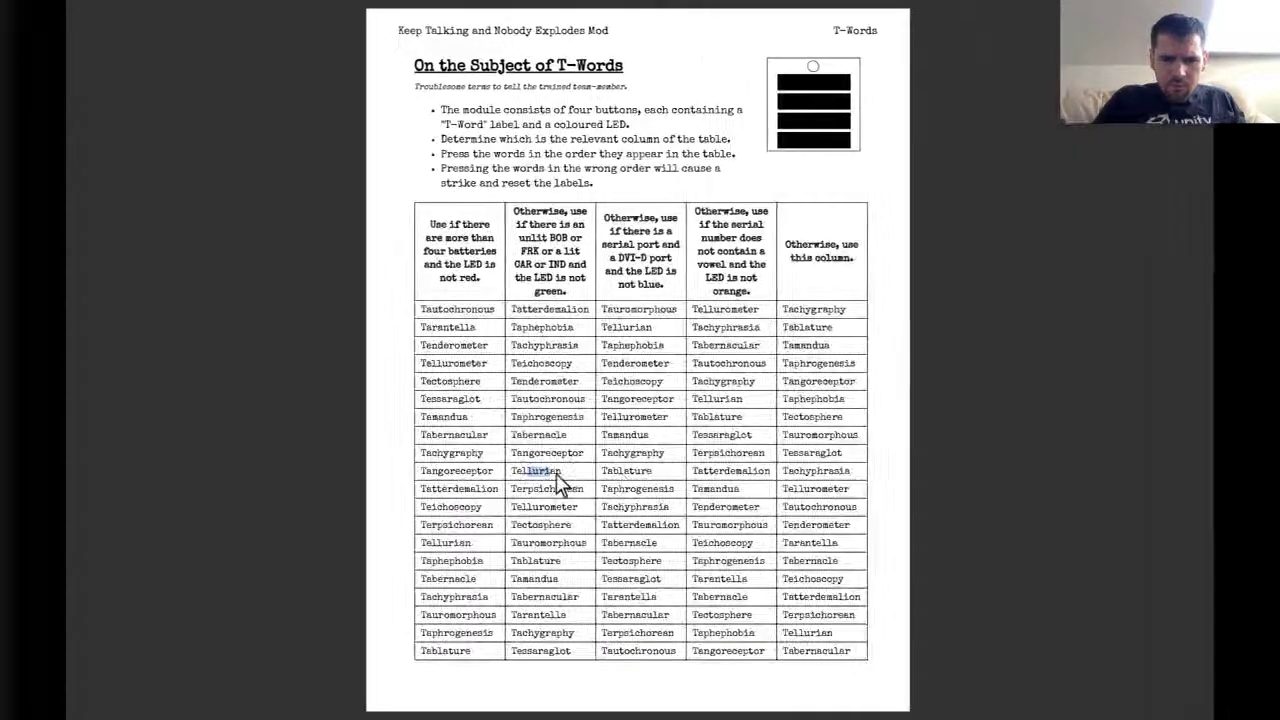
{"action": "key", "text": "alt+Tab"}
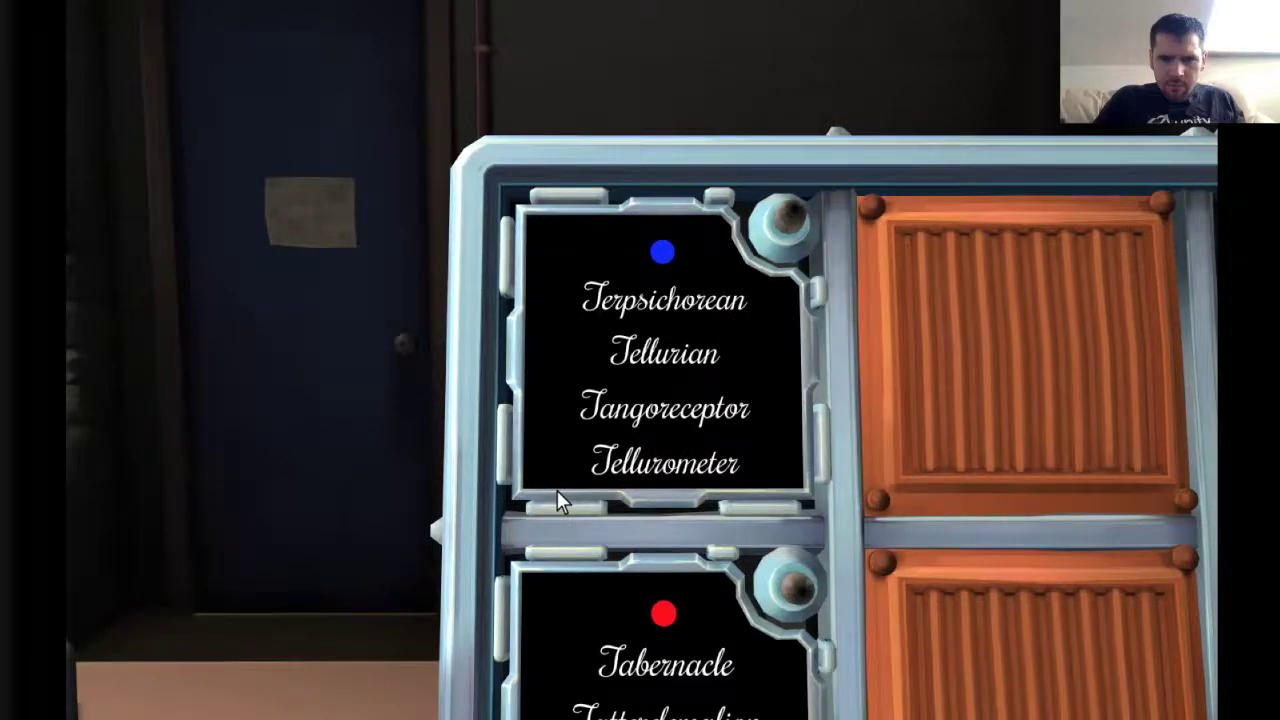
{"action": "key", "text": "alt+Tab"}
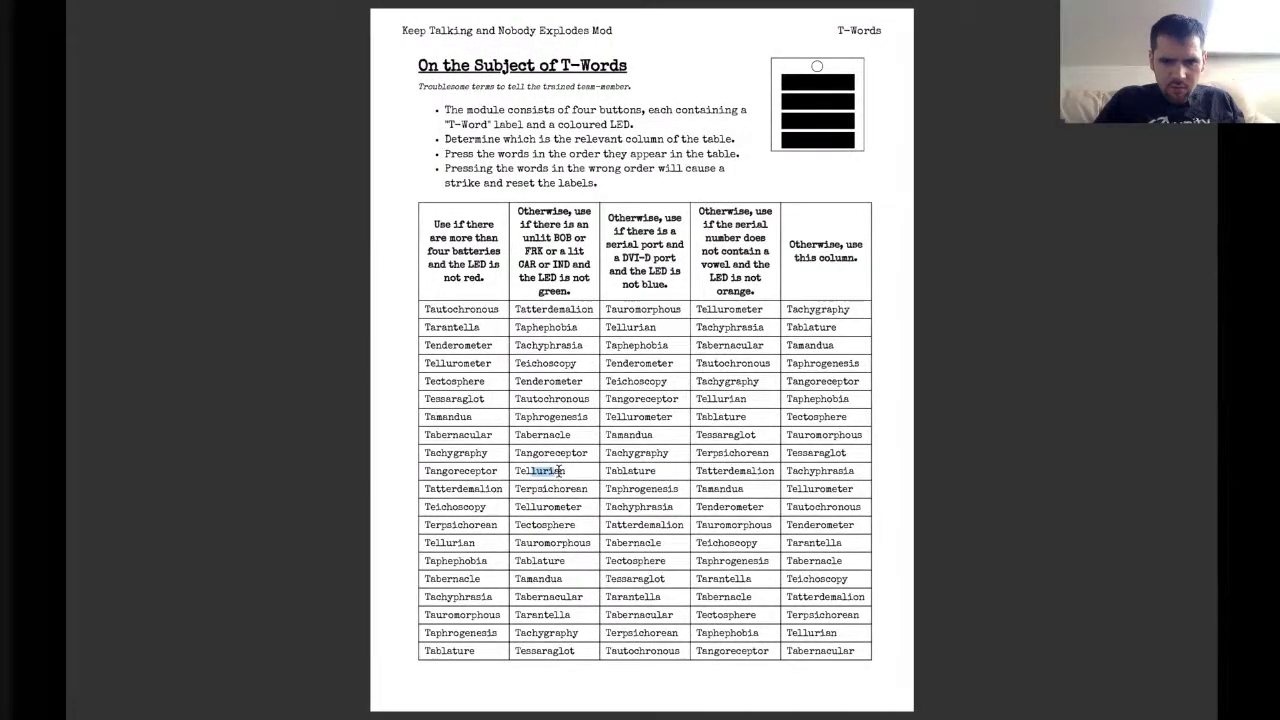
{"action": "key", "text": "alt+Tab"}
{"action": "key", "text": "alt+Tab"}
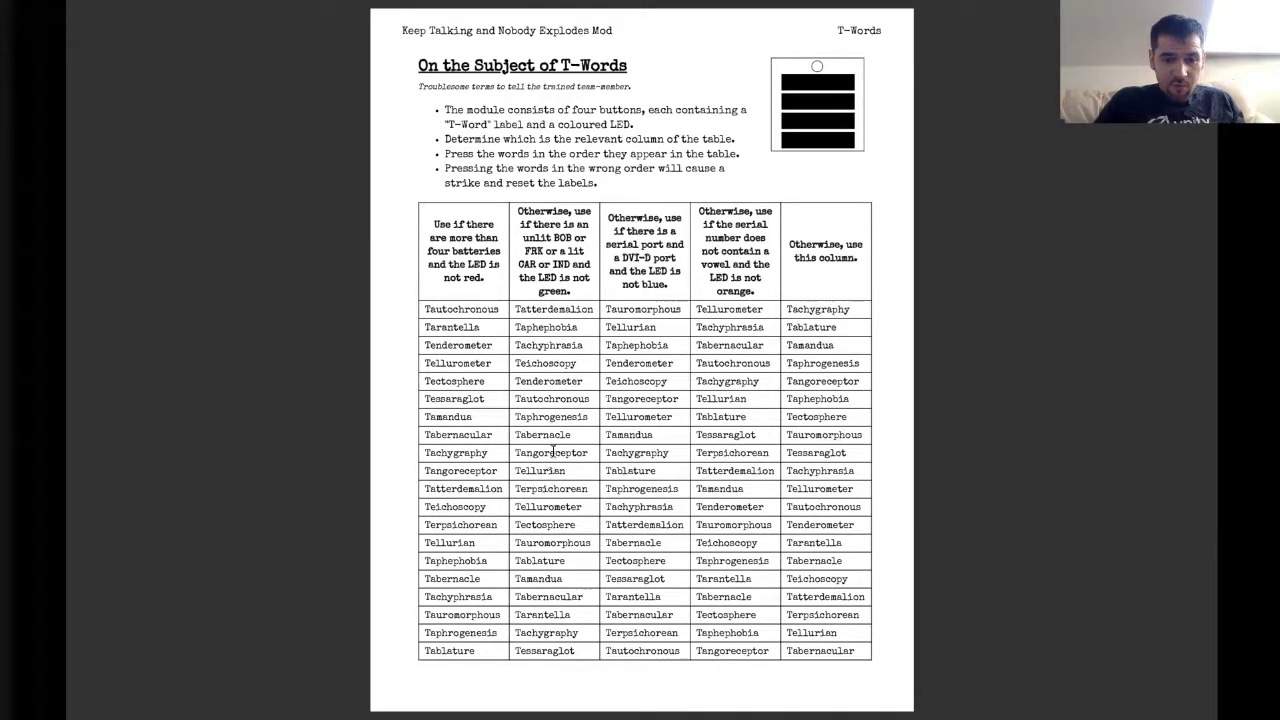
{"action": "key", "text": "alt+Tab"}
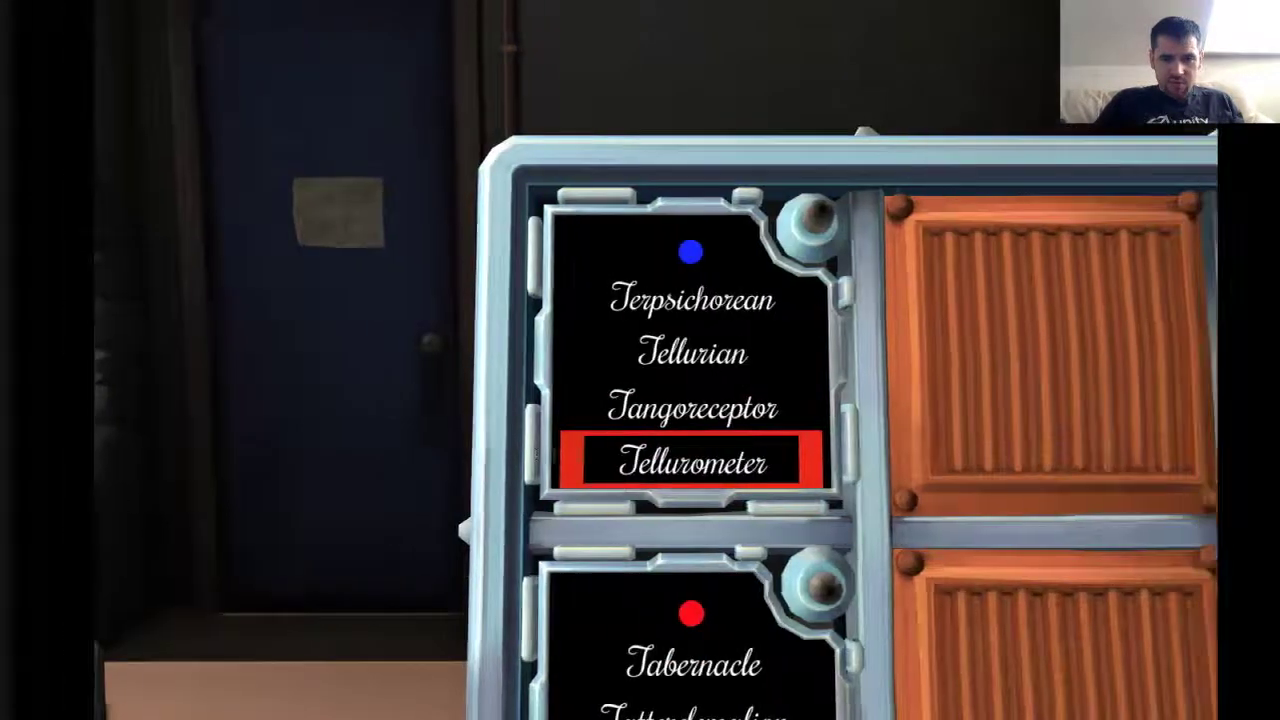
{"action": "left_click", "coordinate": [622, 408]}
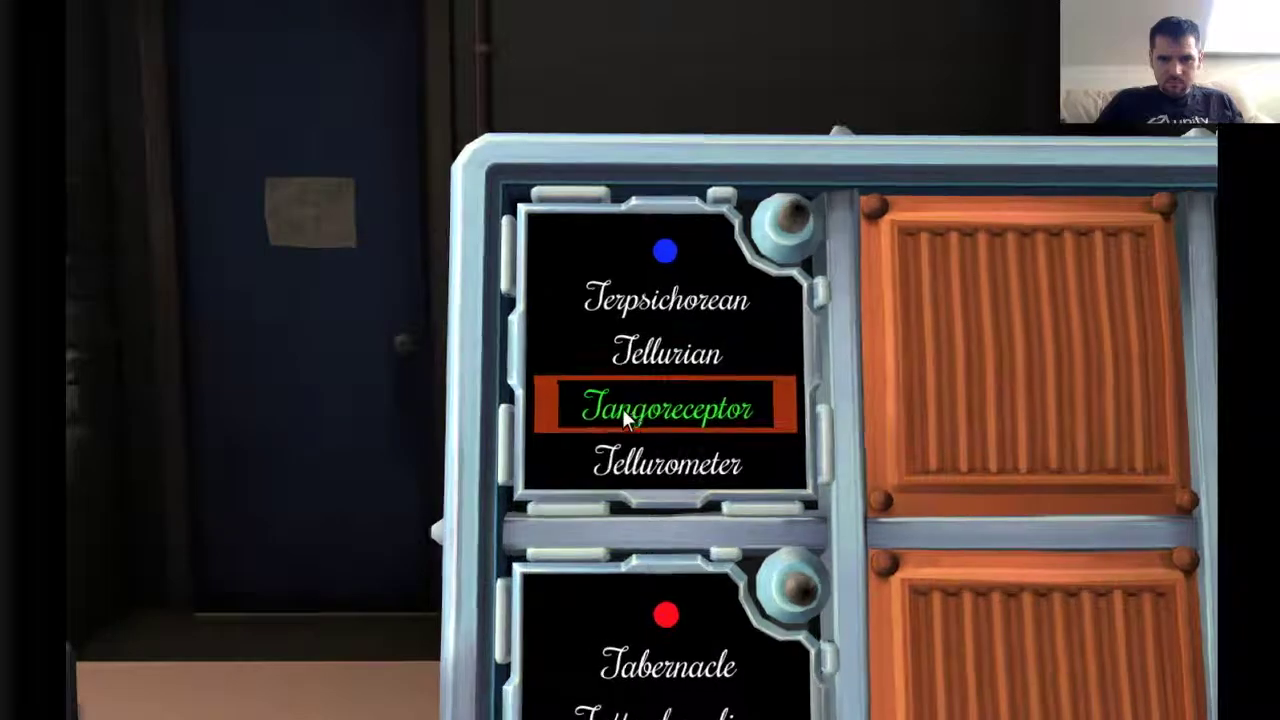
{"action": "key", "text": "alt+Tab"}
{"action": "key", "text": "alt+Tab"}
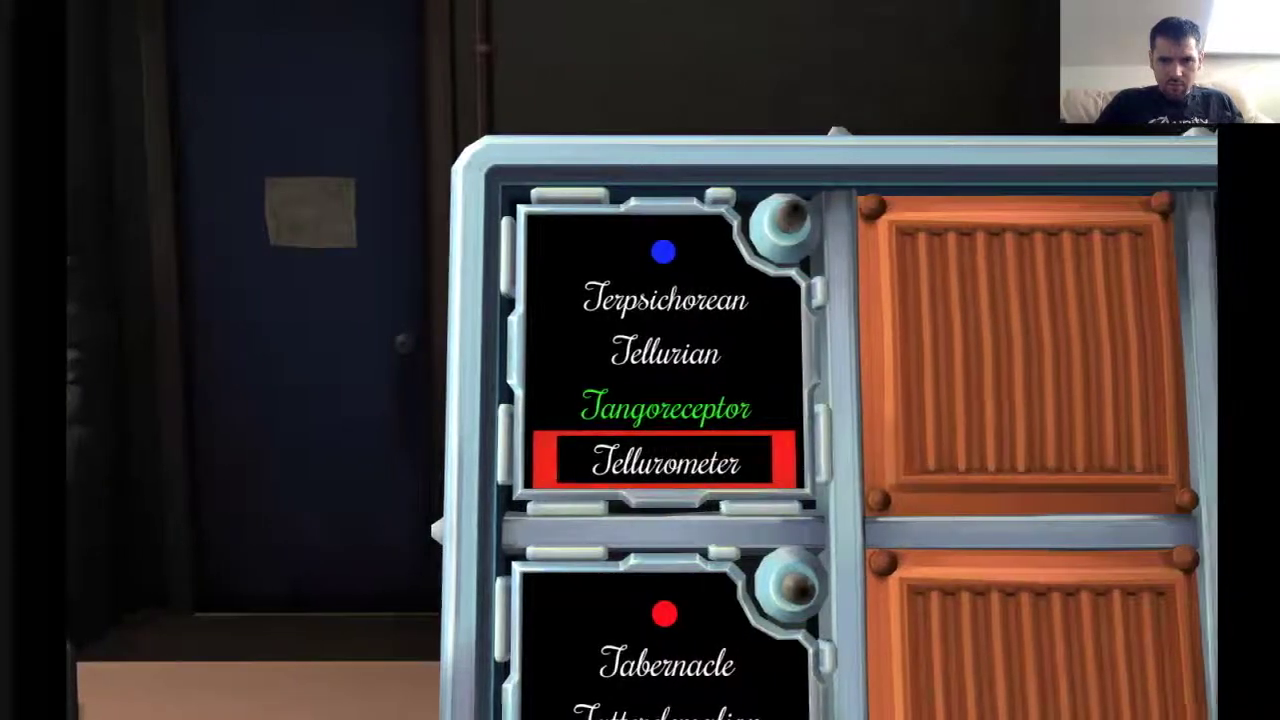
{"action": "left_click", "coordinate": [666, 358]}
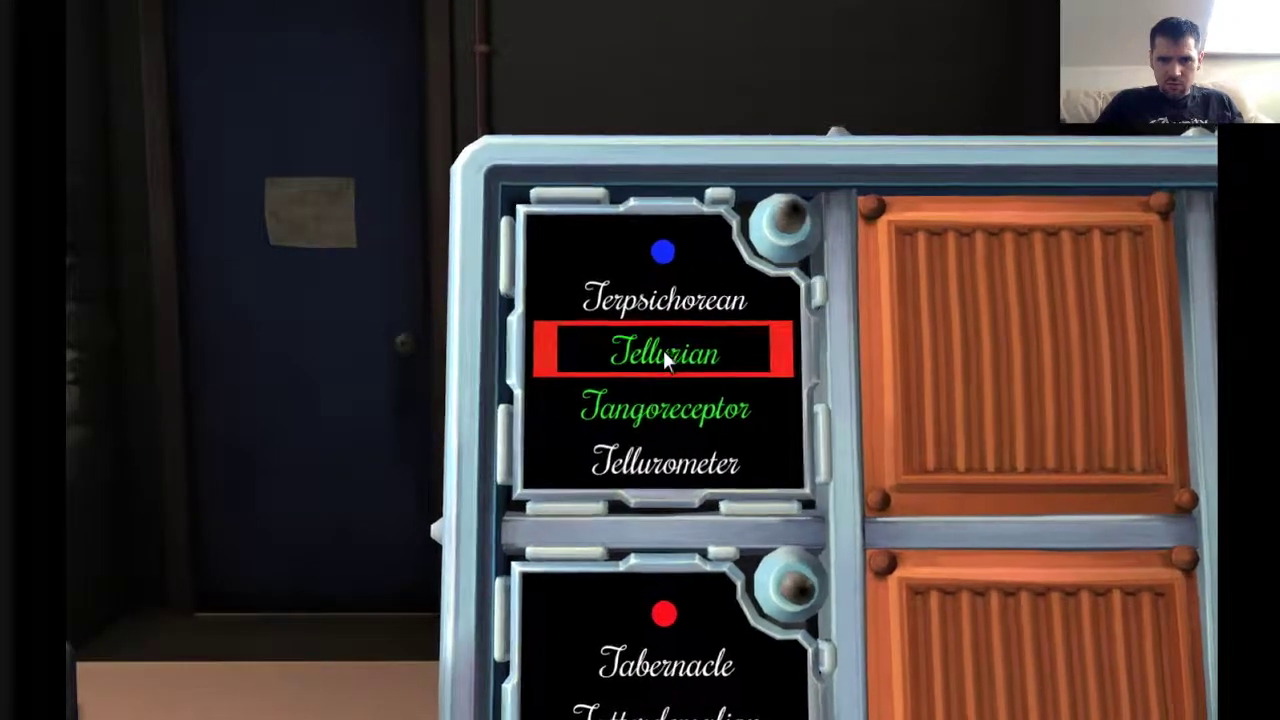
{"action": "key", "text": "alt+Tab"}
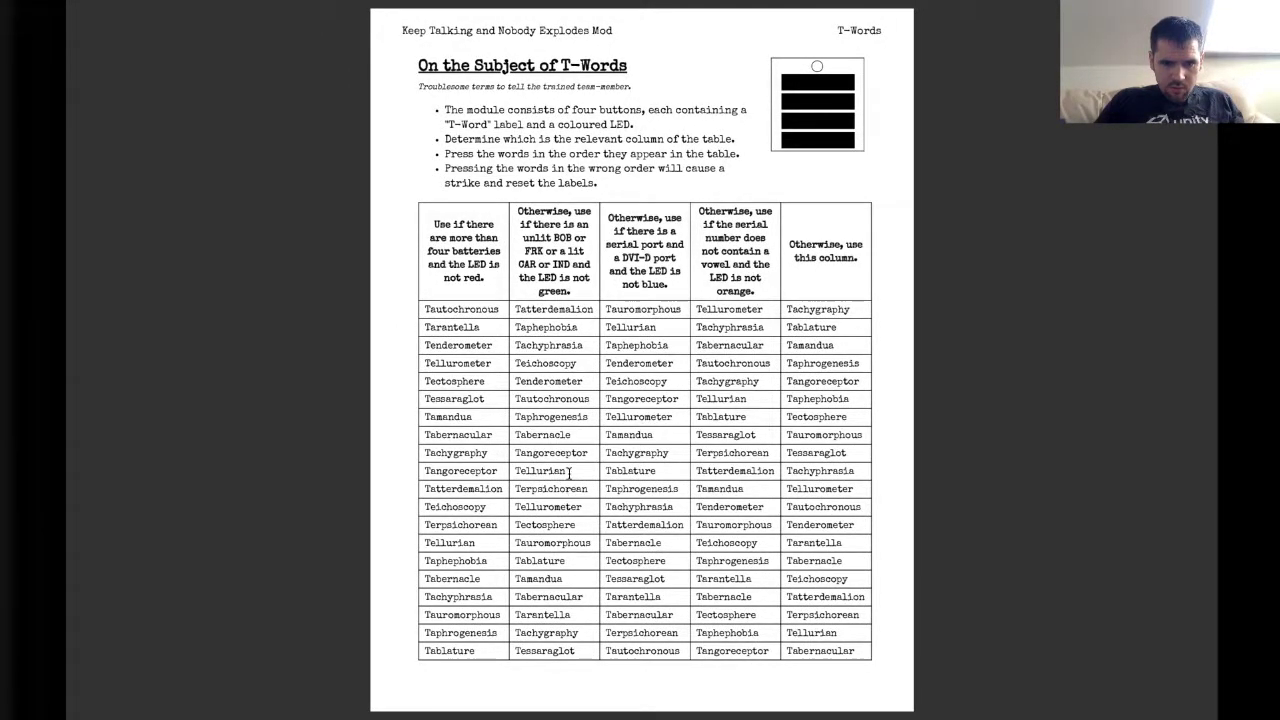
{"action": "key", "text": "alt+Tab"}
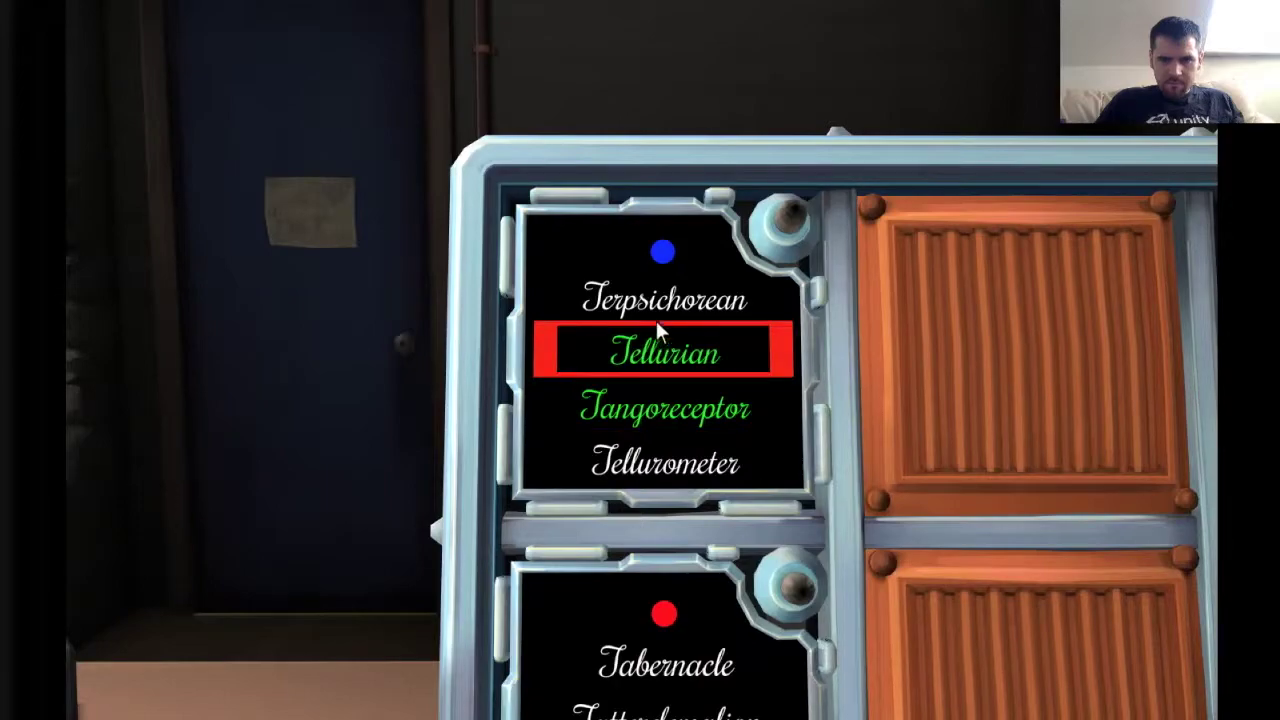
{"action": "left_click", "coordinate": [656, 298]}
{"action": "left_click", "coordinate": [668, 465]}
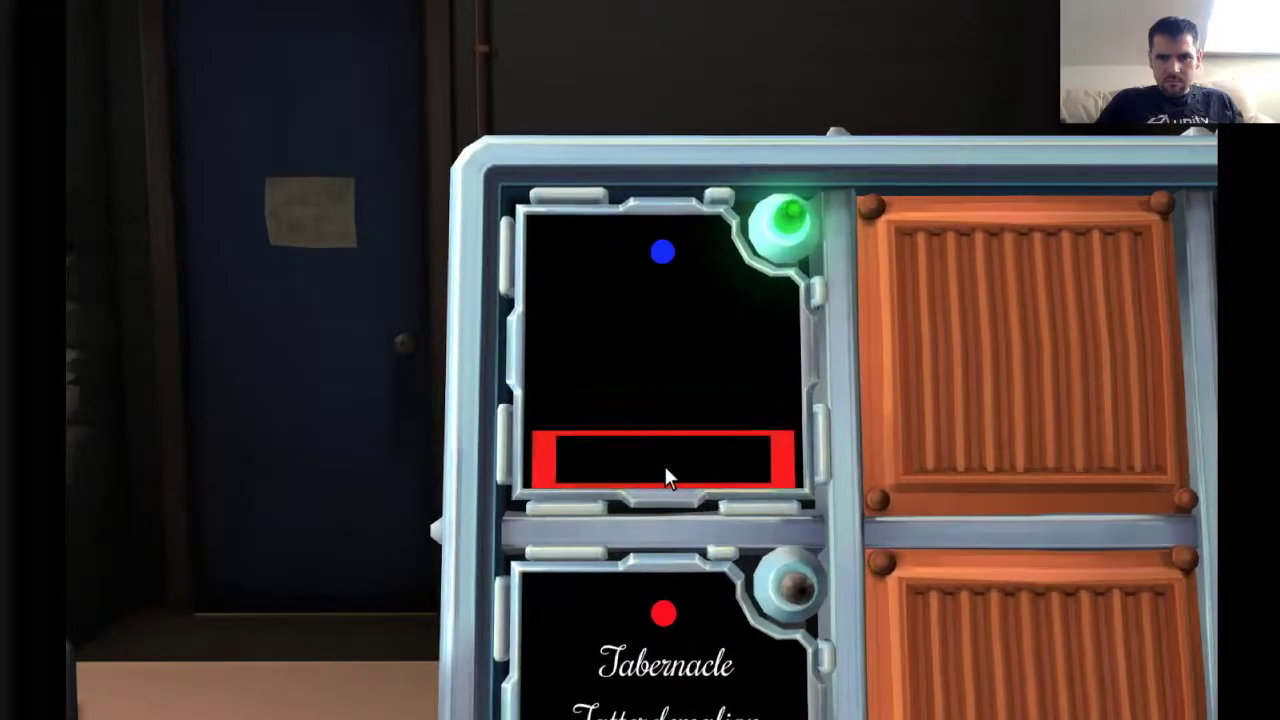
{"action": "right_click", "coordinate": [759, 475]}
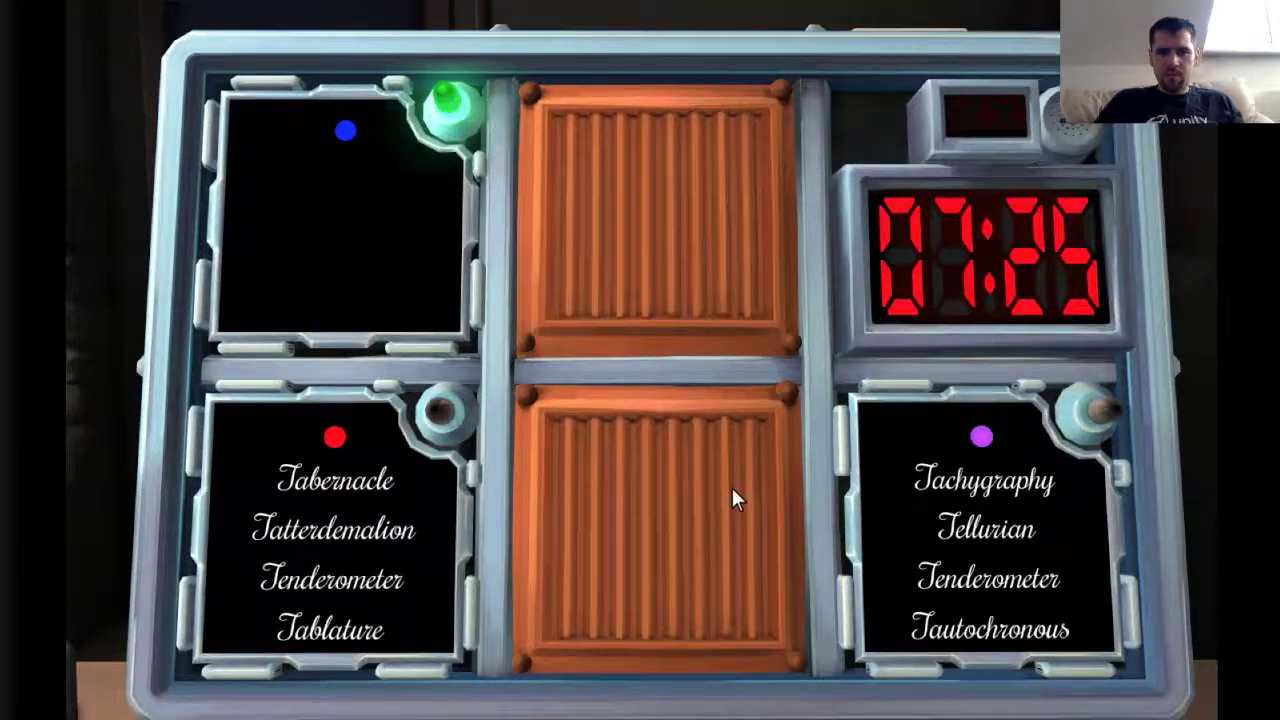
Step: Solve the red-LED module by pressing Tatterdemalion, Tenderometer, Tabernacle, then Tablature
{"action": "left_click", "coordinate": [472, 474]}
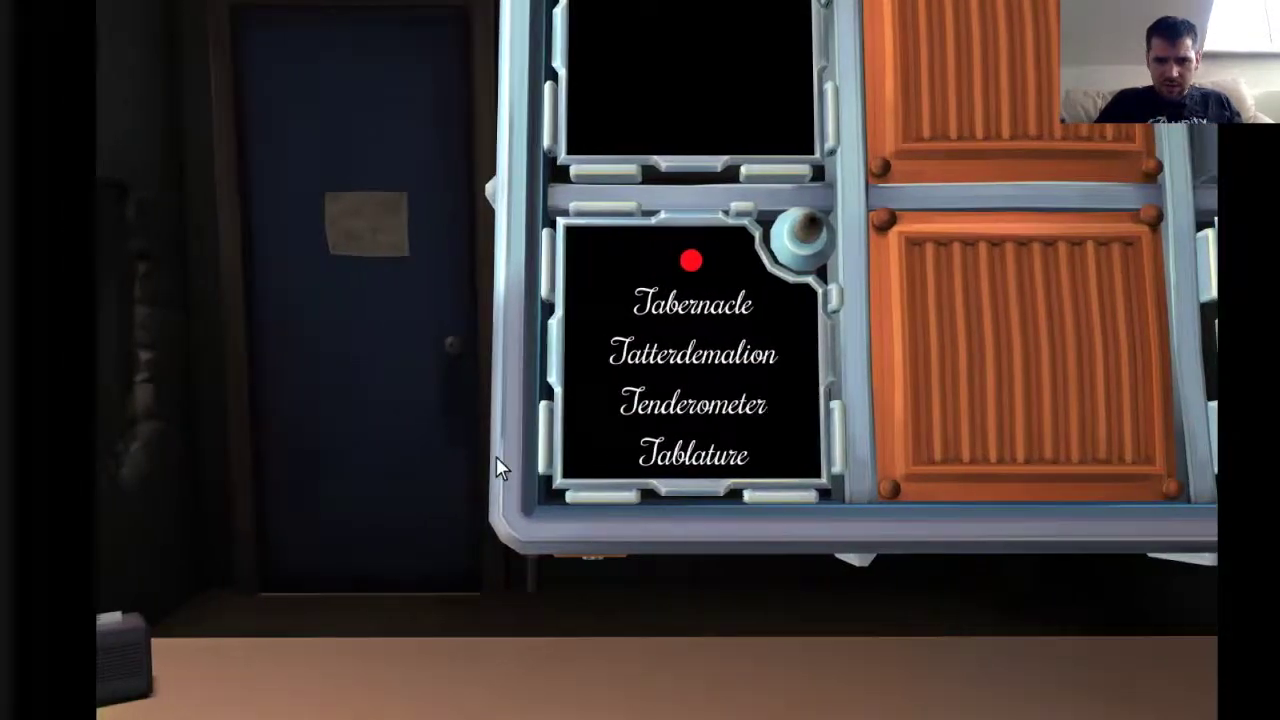
{"action": "key", "text": "alt+Tab"}
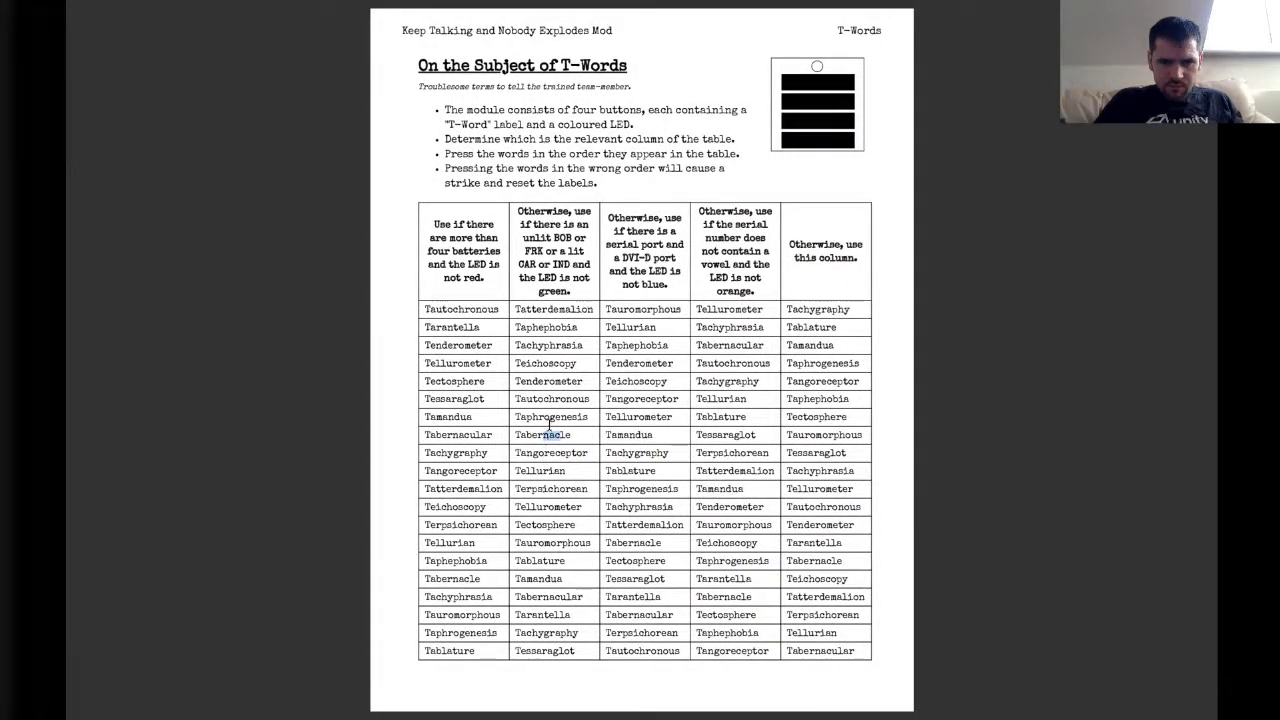
{"action": "key", "text": "alt+Tab"}
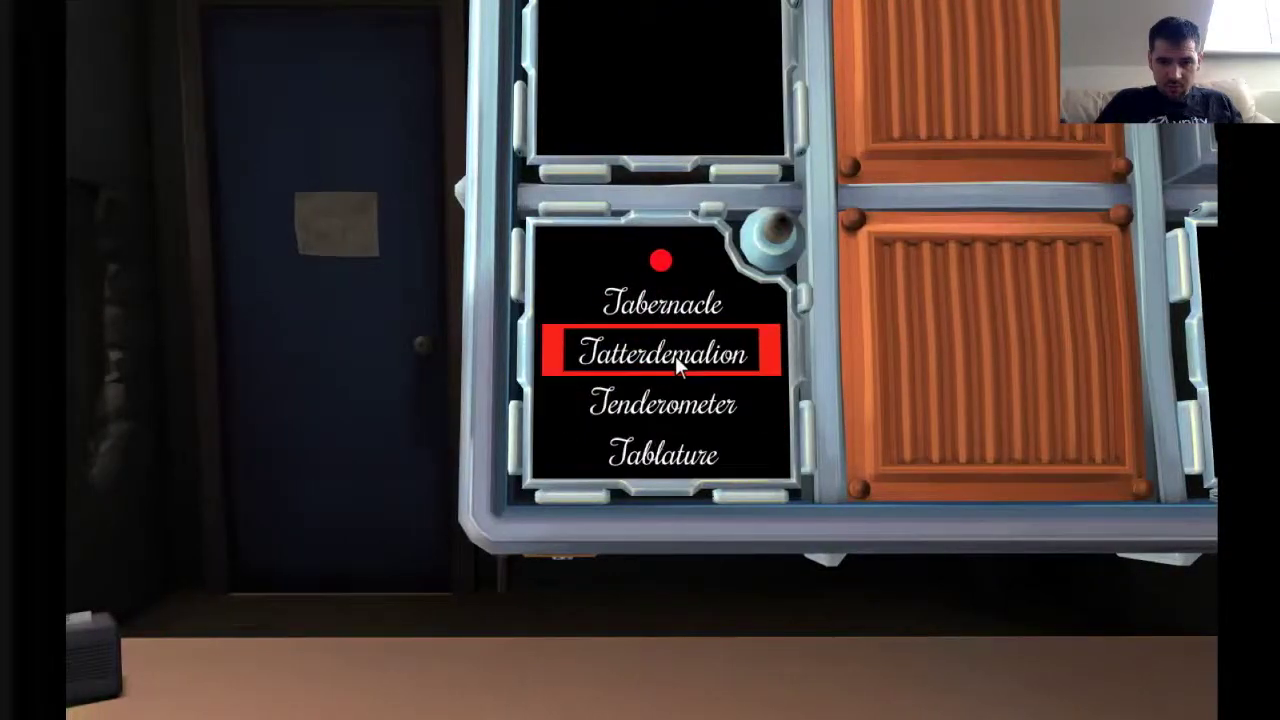
{"action": "left_click", "coordinate": [677, 356]}
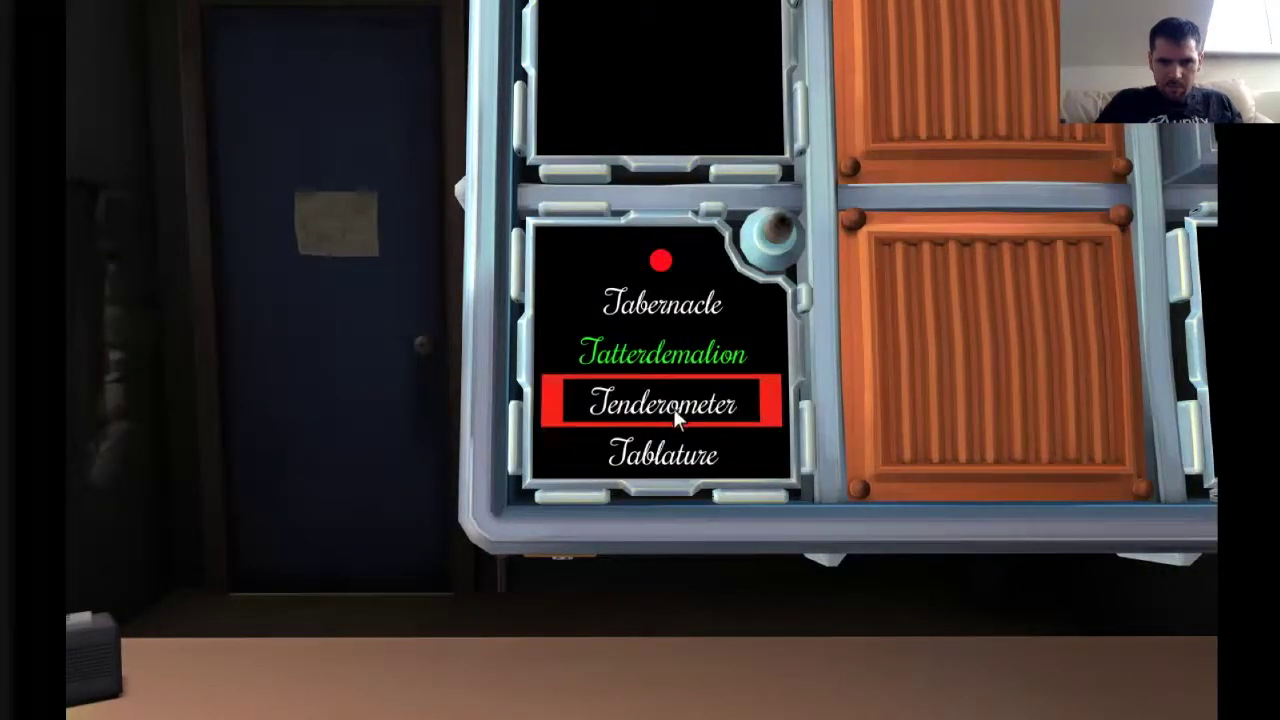
{"action": "left_click", "coordinate": [674, 410]}
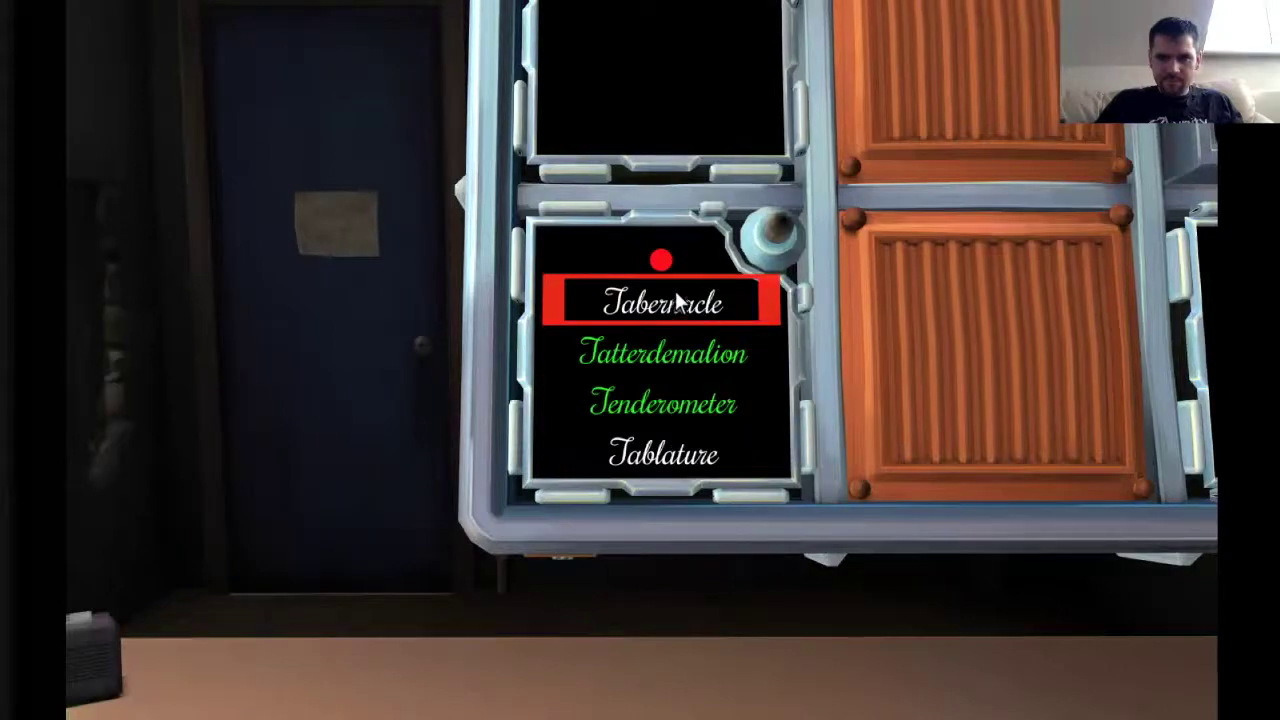
{"action": "left_click", "coordinate": [620, 292]}
{"action": "left_click", "coordinate": [668, 459]}
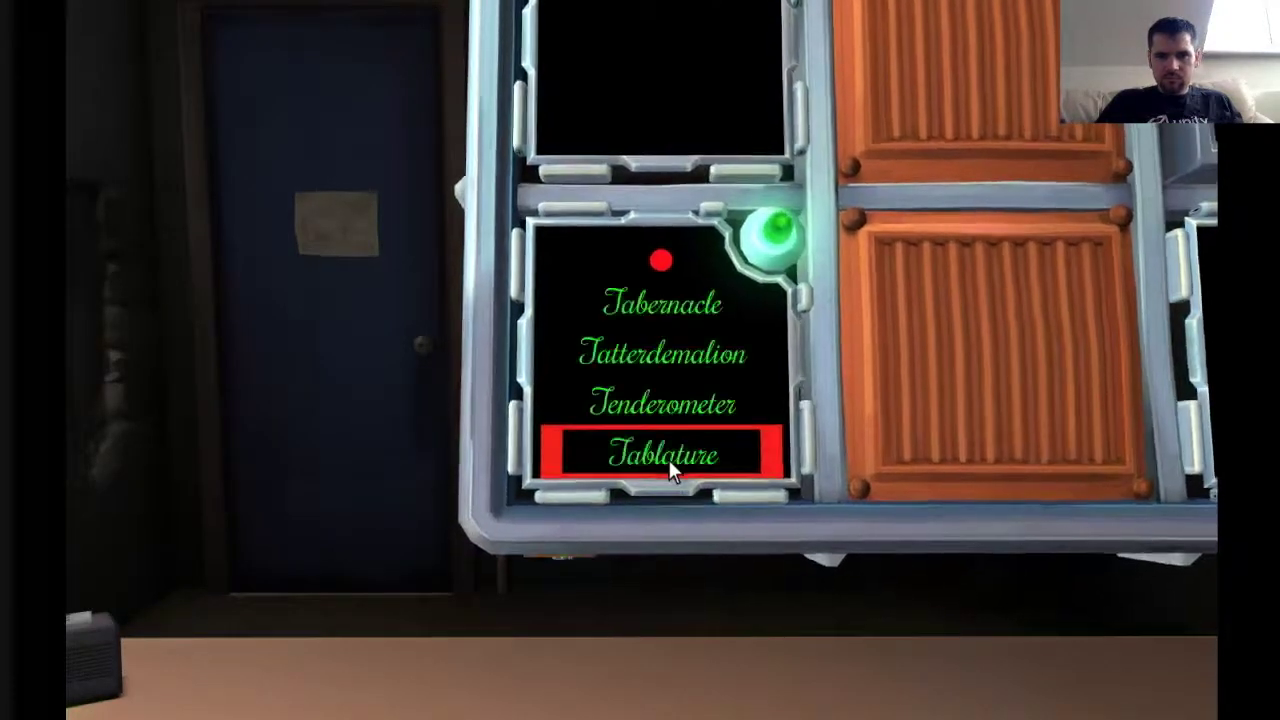
{"action": "right_click", "coordinate": [668, 459]}
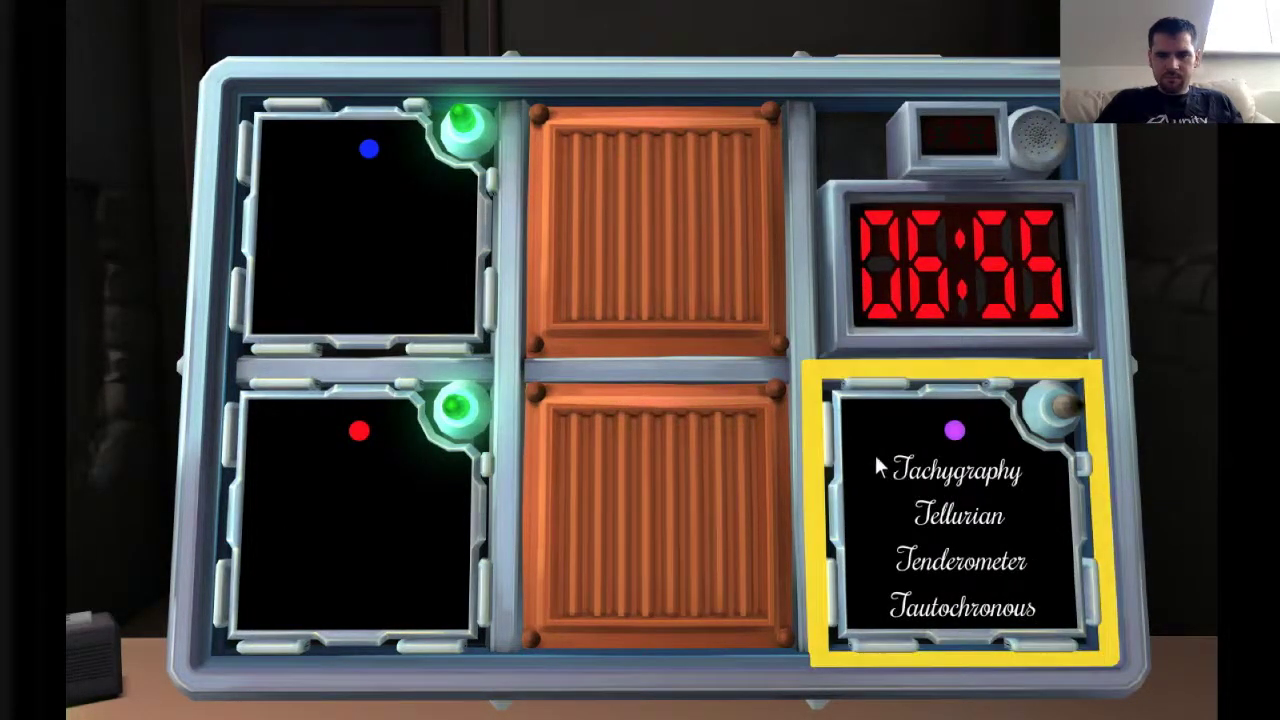
Step: Solve the purple-LED module by pressing Tenderometer, Tautochronous, then Tellurian
{"action": "left_click", "coordinate": [870, 451]}
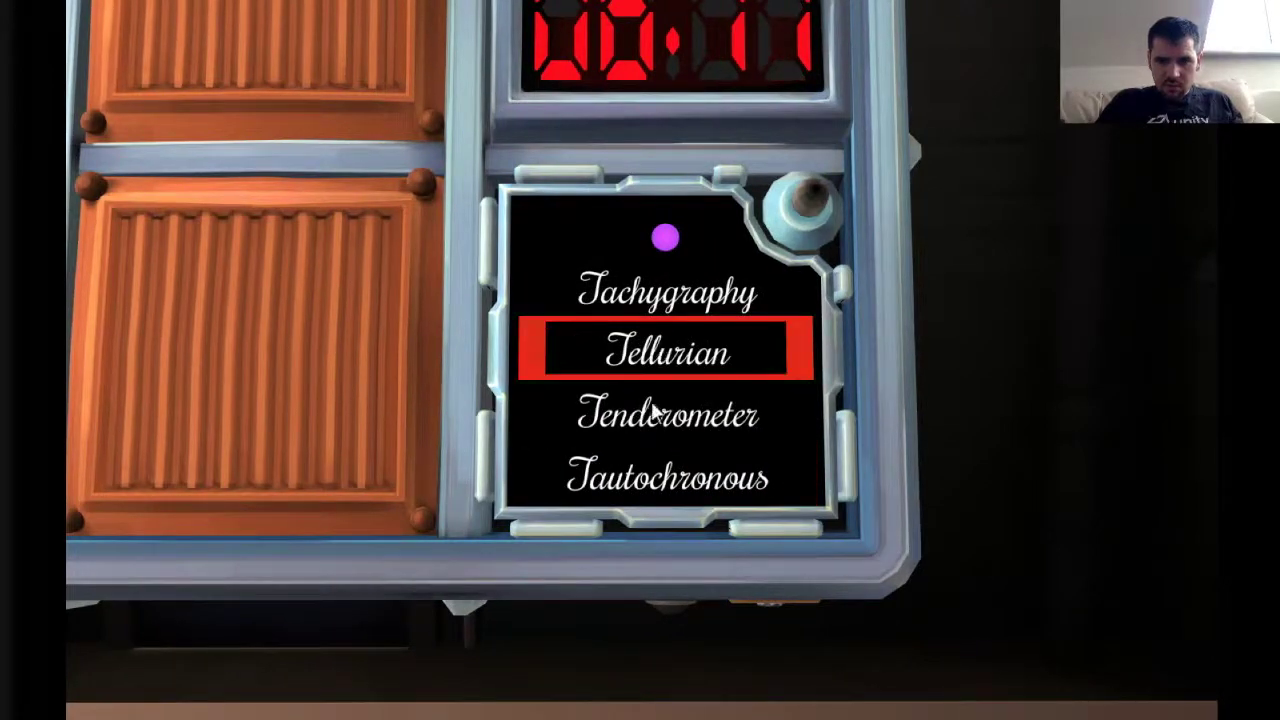
{"action": "left_click", "coordinate": [651, 420]}
{"action": "left_click", "coordinate": [654, 475]}
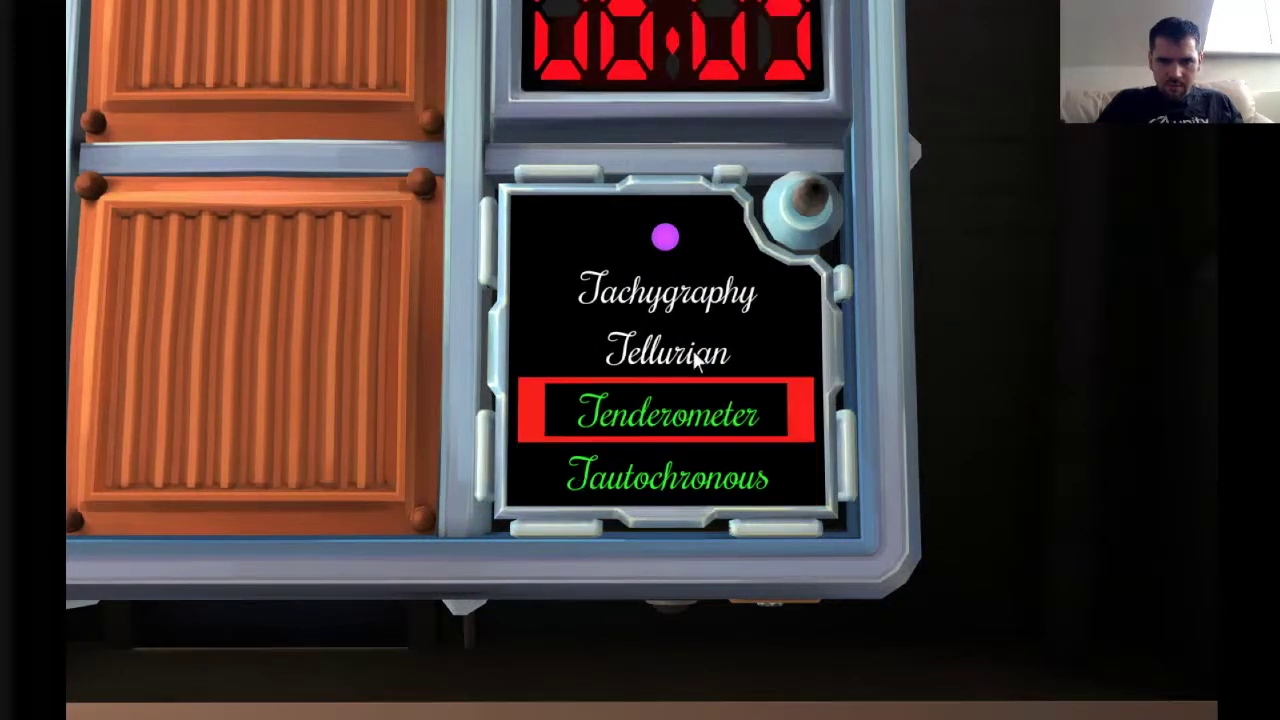
{"action": "left_click", "coordinate": [692, 345]}
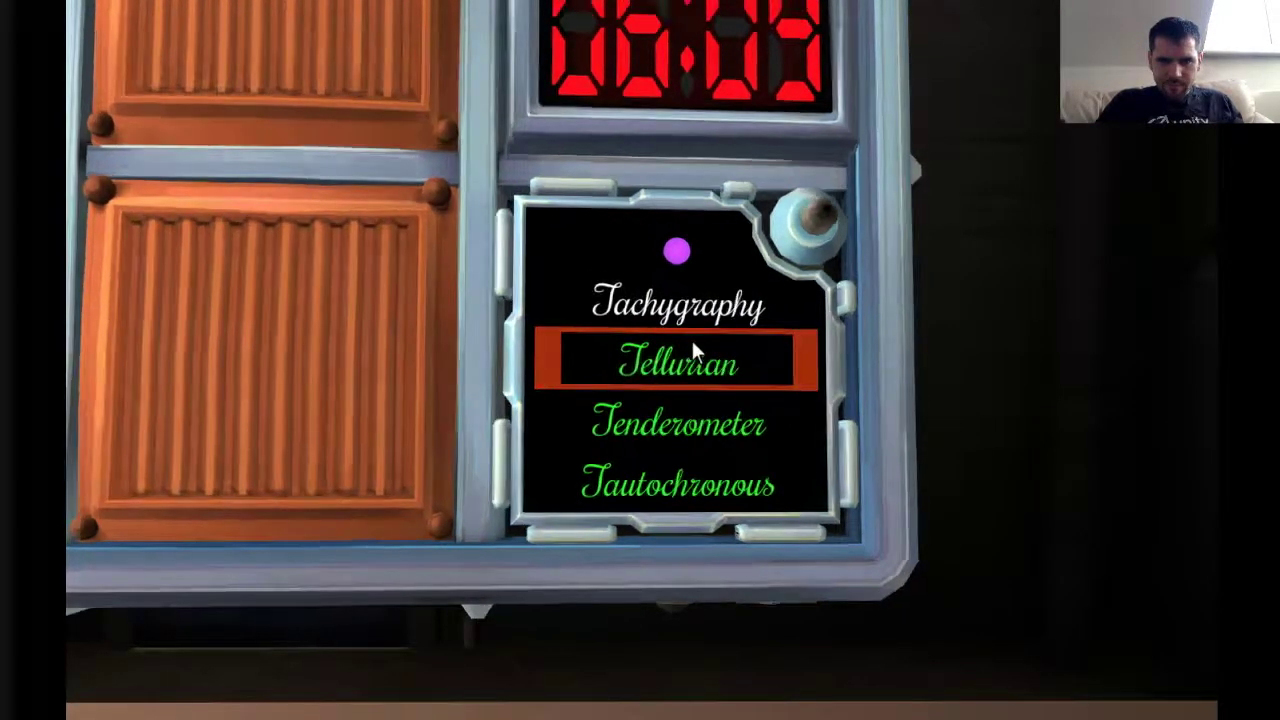
{"action": "right_click", "coordinate": [691, 337]}
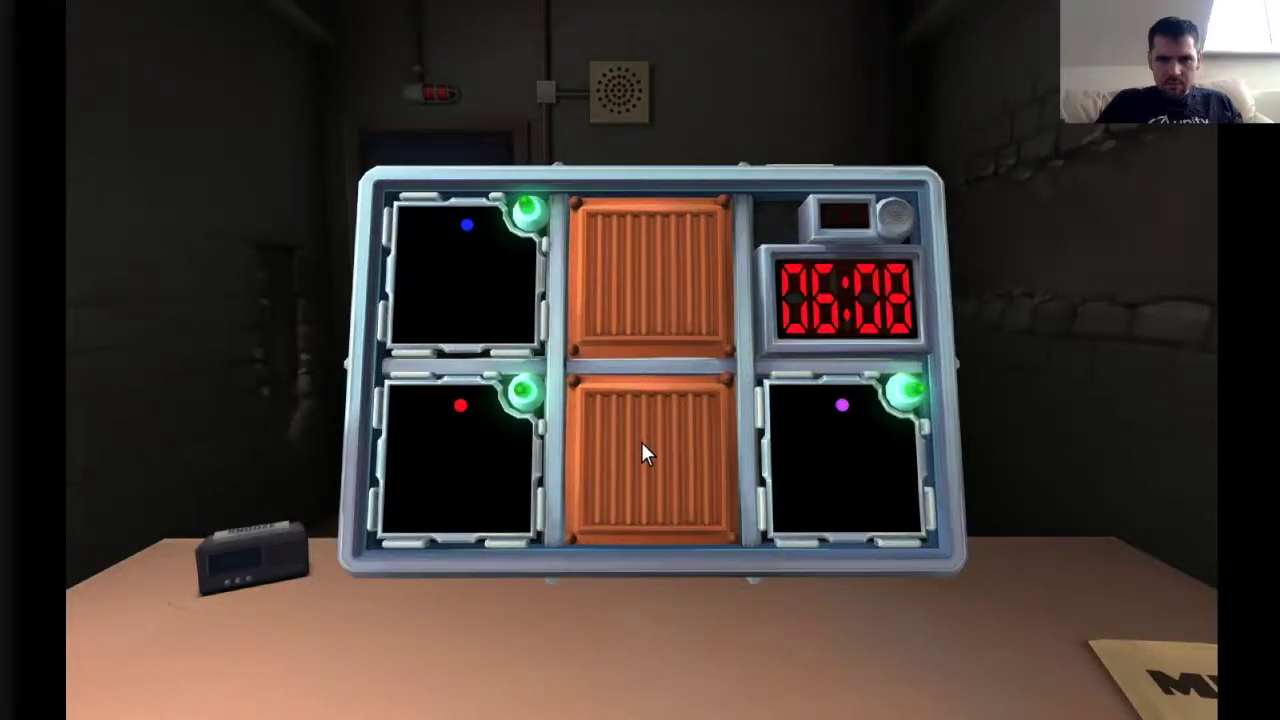
Step: Inspect the lower-right module and rotate the defused bomb to view its back
{"action": "left_click", "coordinate": [854, 440]}
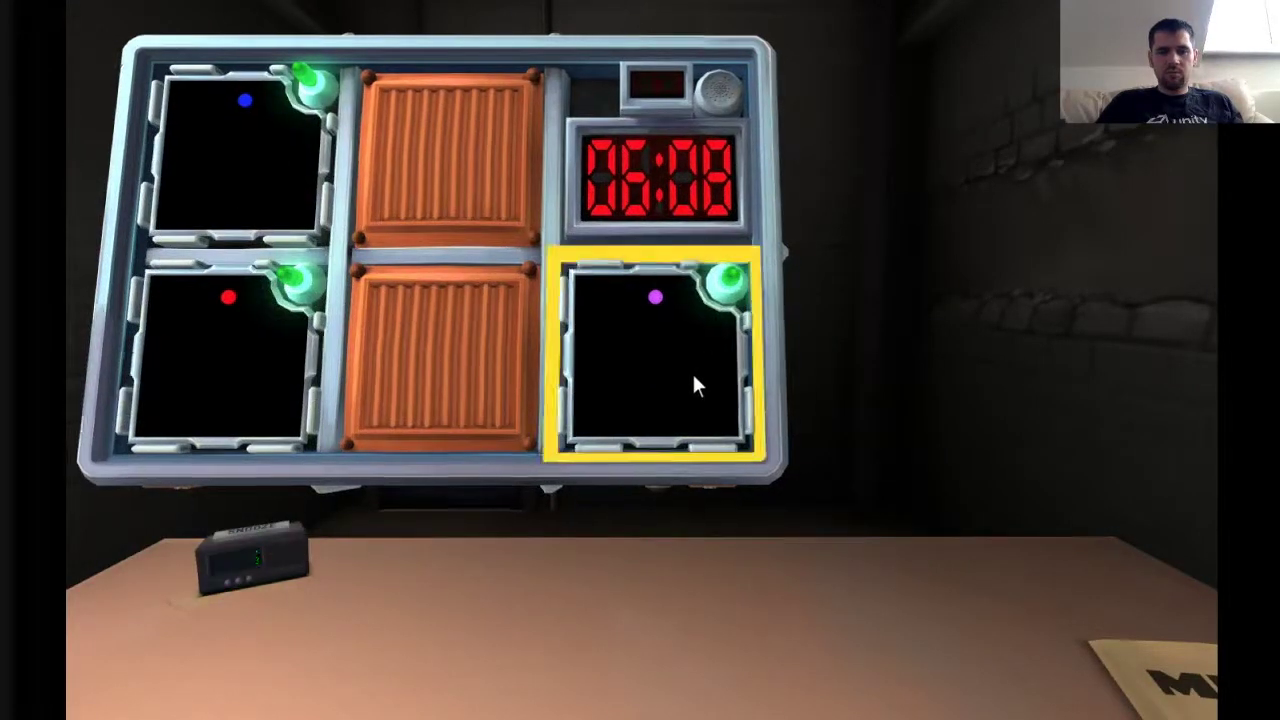
{"action": "right_click", "coordinate": [696, 385]}
{"action": "right_click_drag", "start_coordinate": [860, 389], "coordinate": [984, 410]}
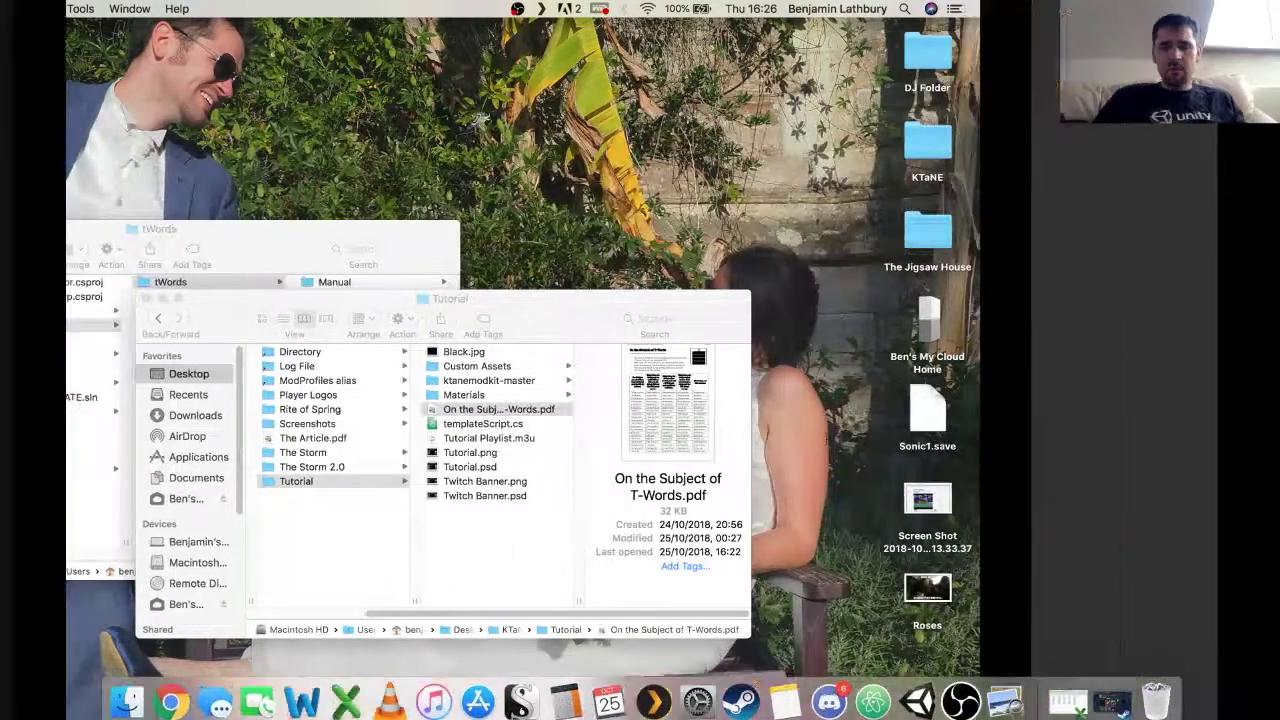
Step: Quick-look the T-Words manual PDF, then move to the full-screen Twitch browser space
{"action": "key", "text": "space"}
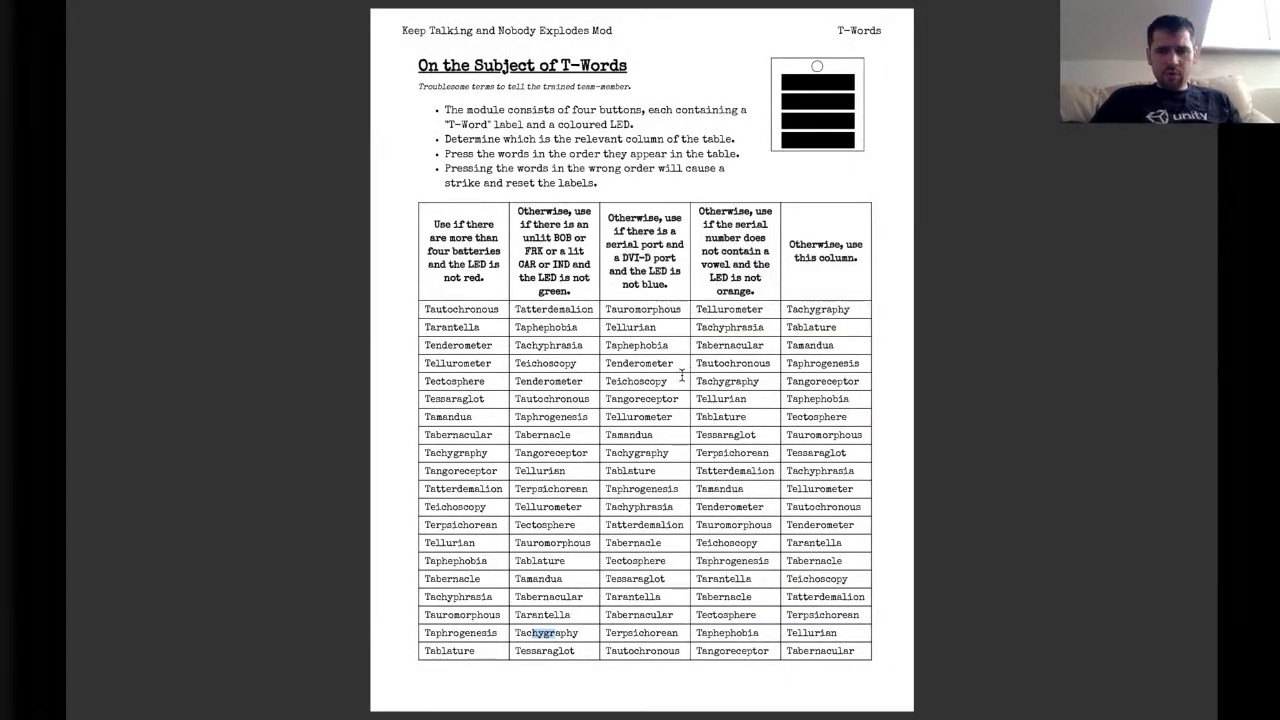
{"action": "key", "text": "space"}
{"action": "key", "text": "ctrl+Up"}
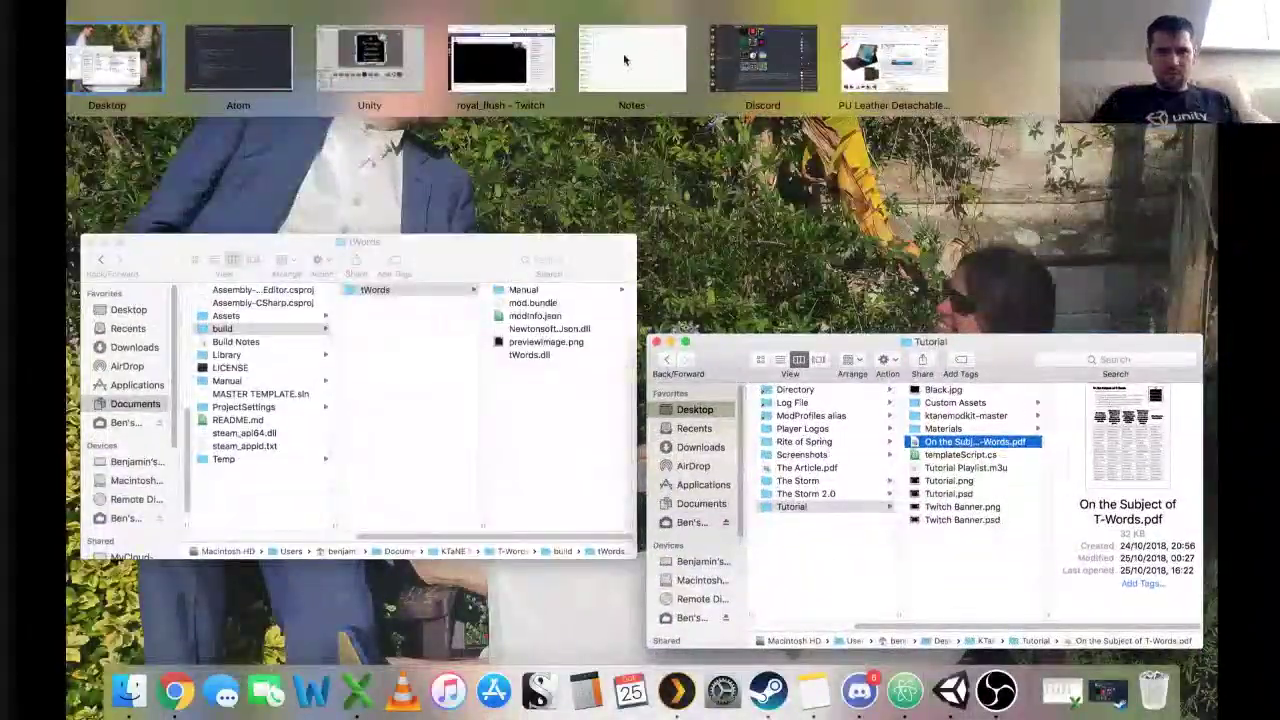
{"action": "left_click_drag", "start_coordinate": [510, 60], "coordinate": [332, 62]}
{"action": "left_click", "coordinate": [333, 58]}
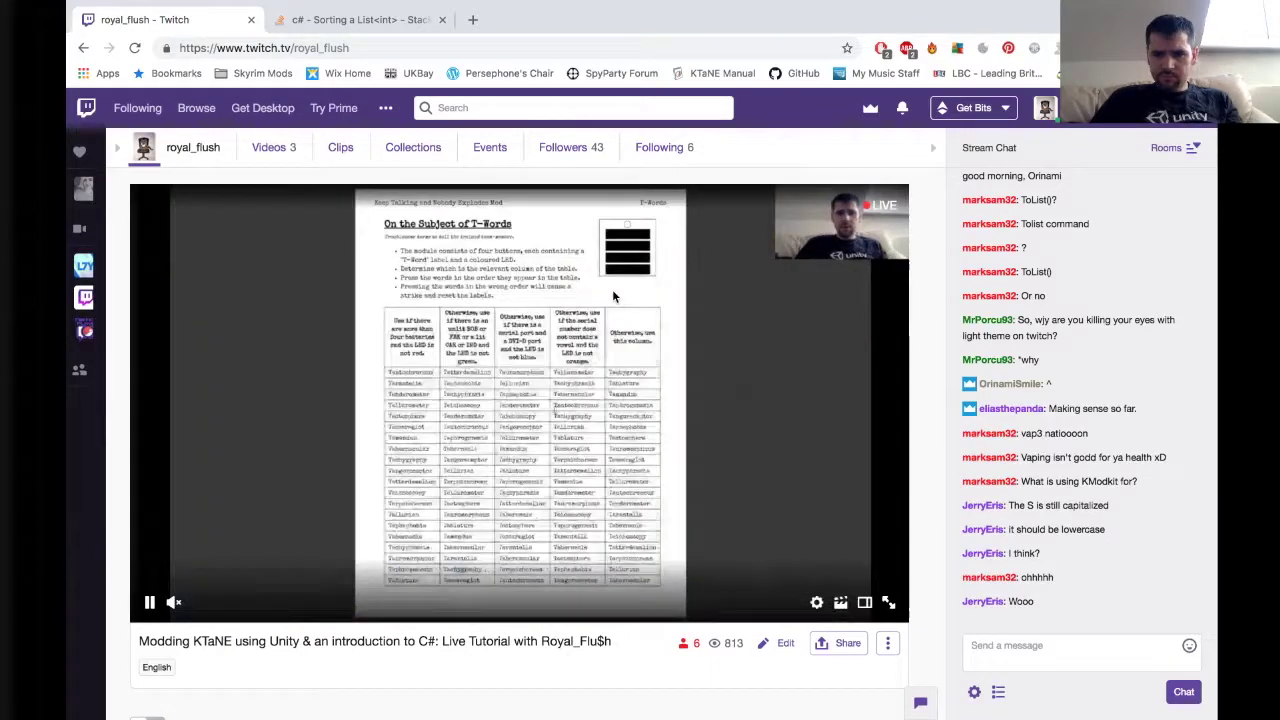
Step: In a new tab, open the KTaNE manual site's Logfile Analyzer page
{"action": "key", "text": "super+t"}
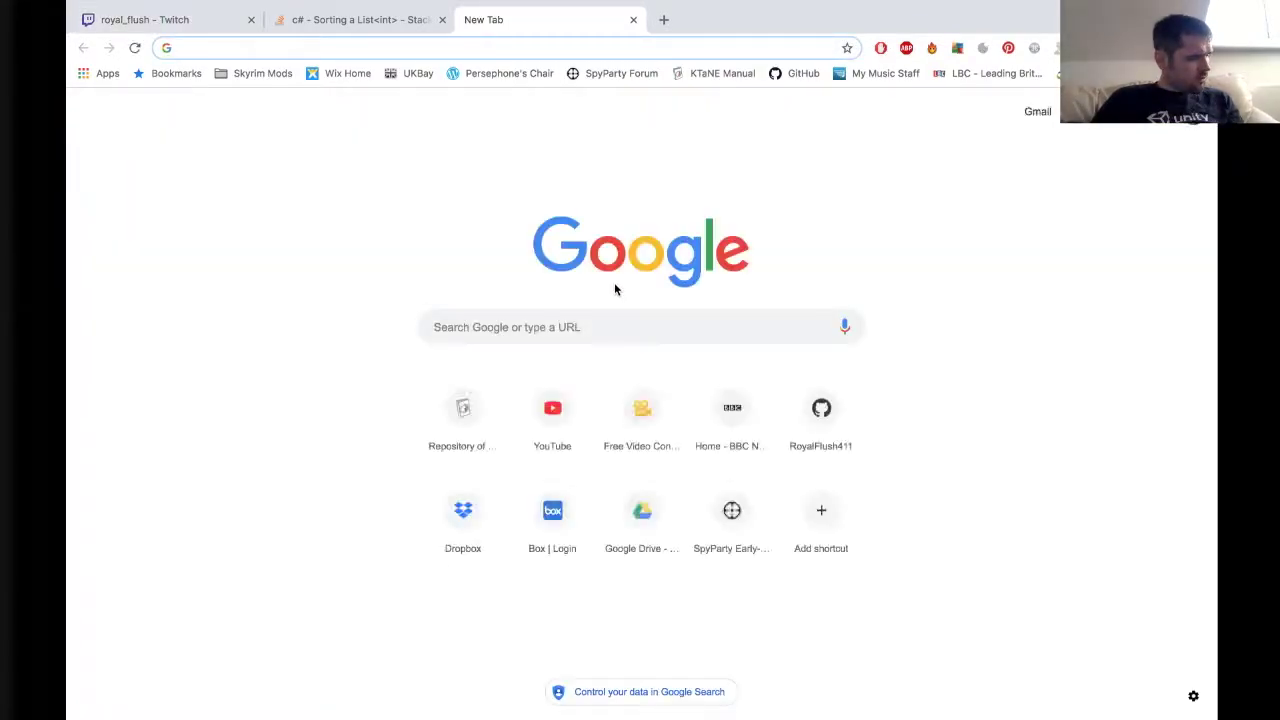
{"action": "left_click", "coordinate": [700, 77]}
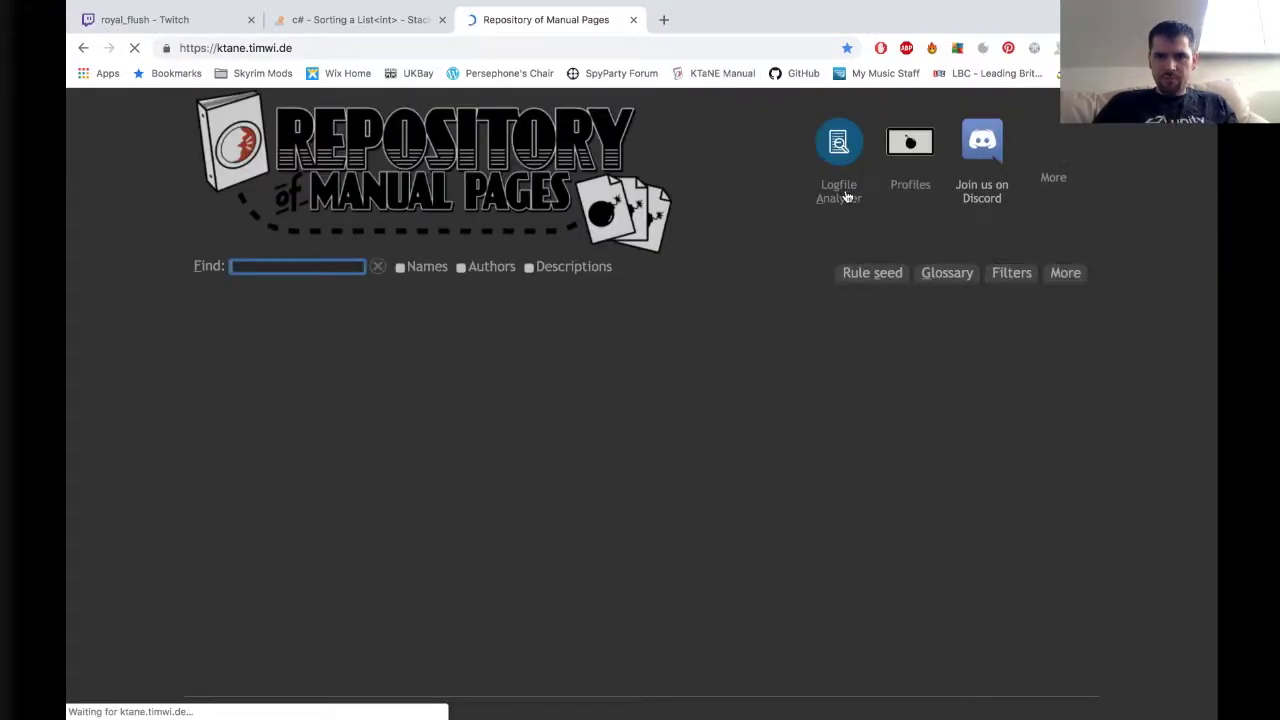
{"action": "left_click", "coordinate": [846, 196]}
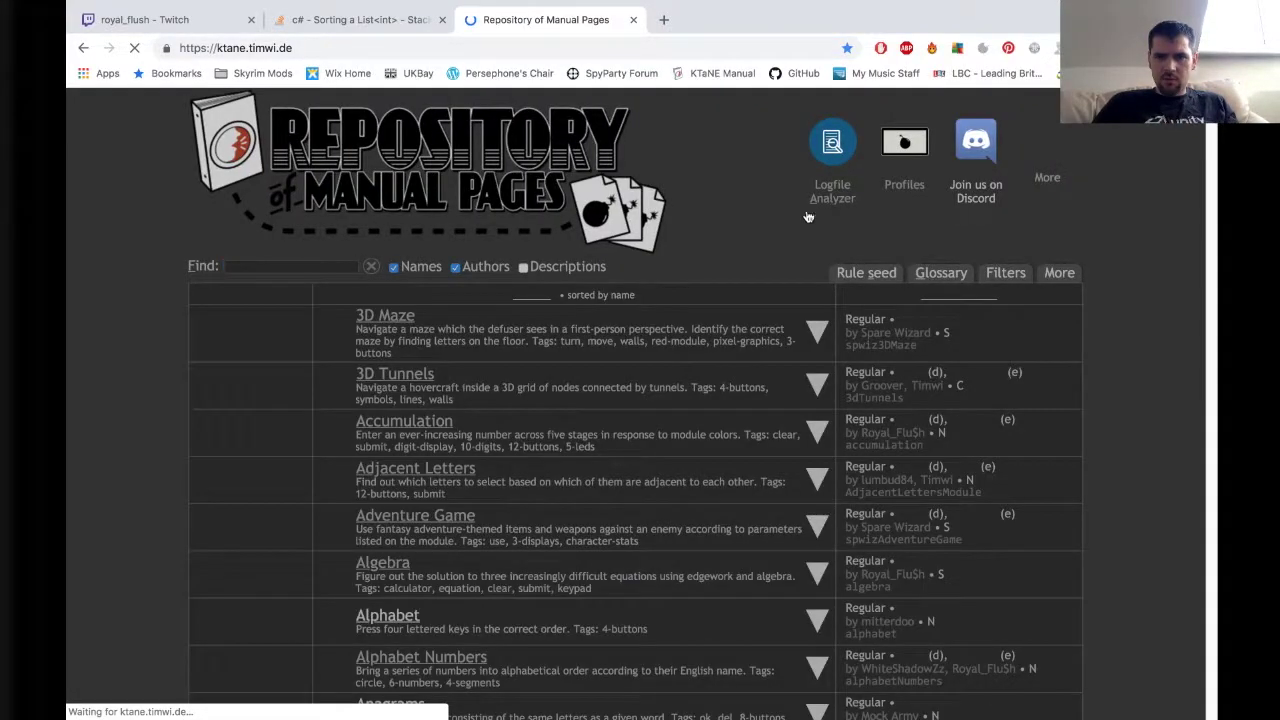
{"action": "key", "text": "alt+Tab"}
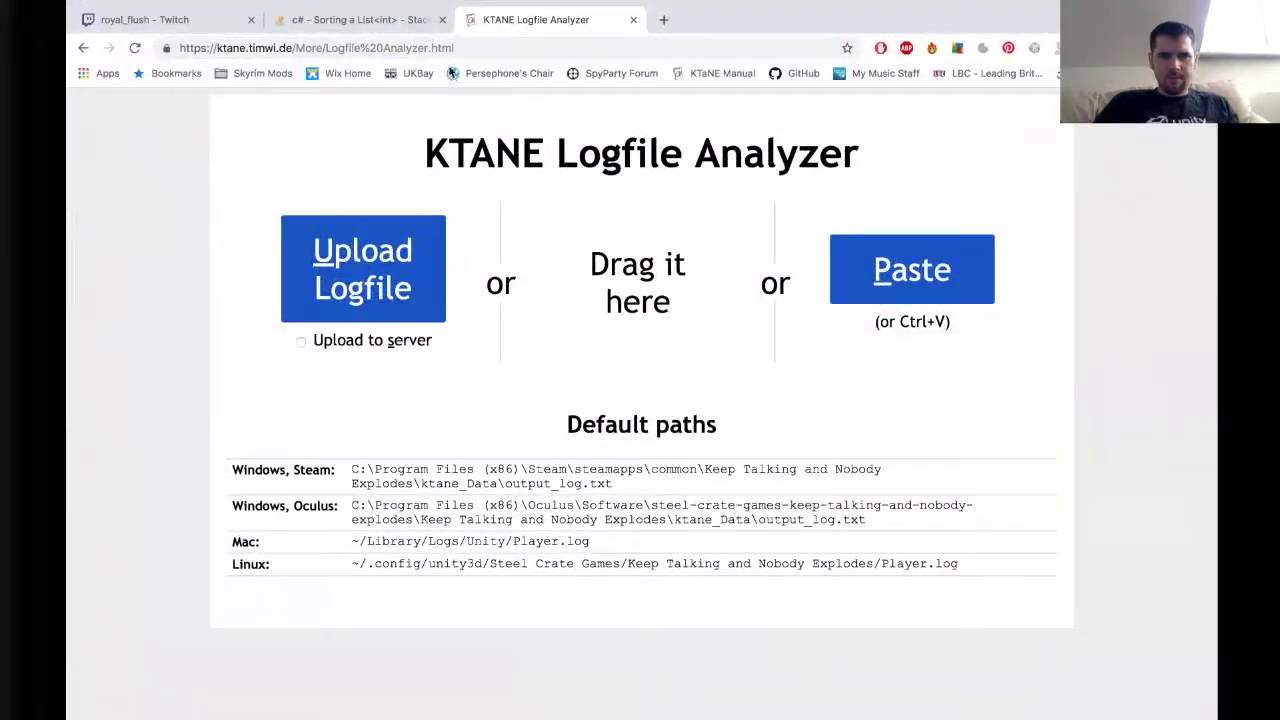
{"action": "key", "text": "alt+Tab"}
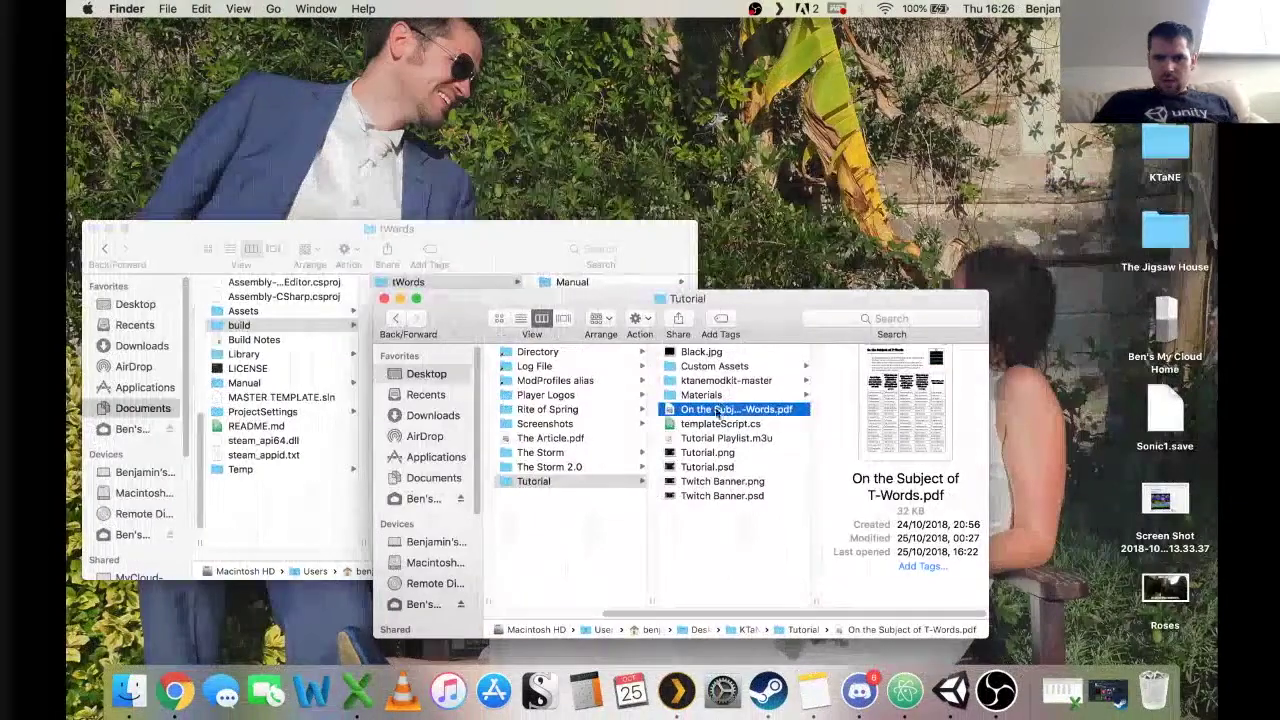
Step: Drag Player.log from the Log File folder into the analyzer and view the T Words entry
{"action": "left_click", "coordinate": [582, 354]}
{"action": "left_click", "coordinate": [584, 368]}
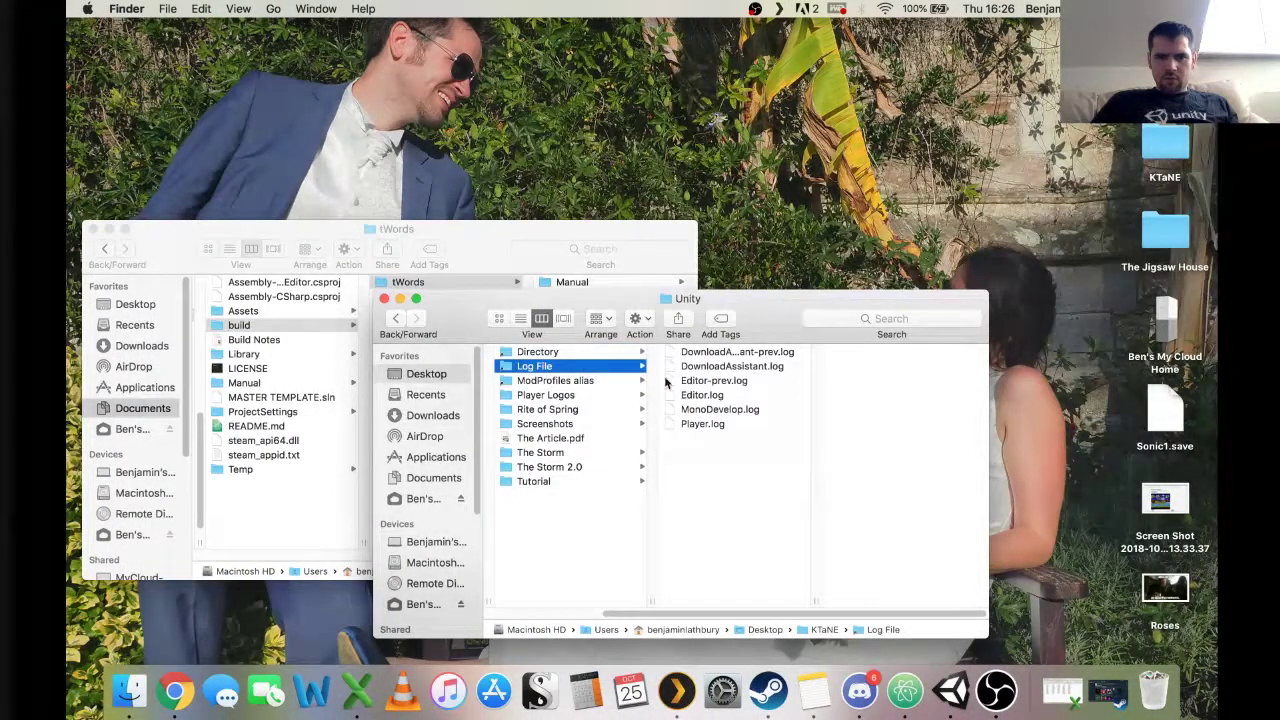
{"action": "left_click_drag", "start_coordinate": [714, 430], "coordinate": [706, 362]}
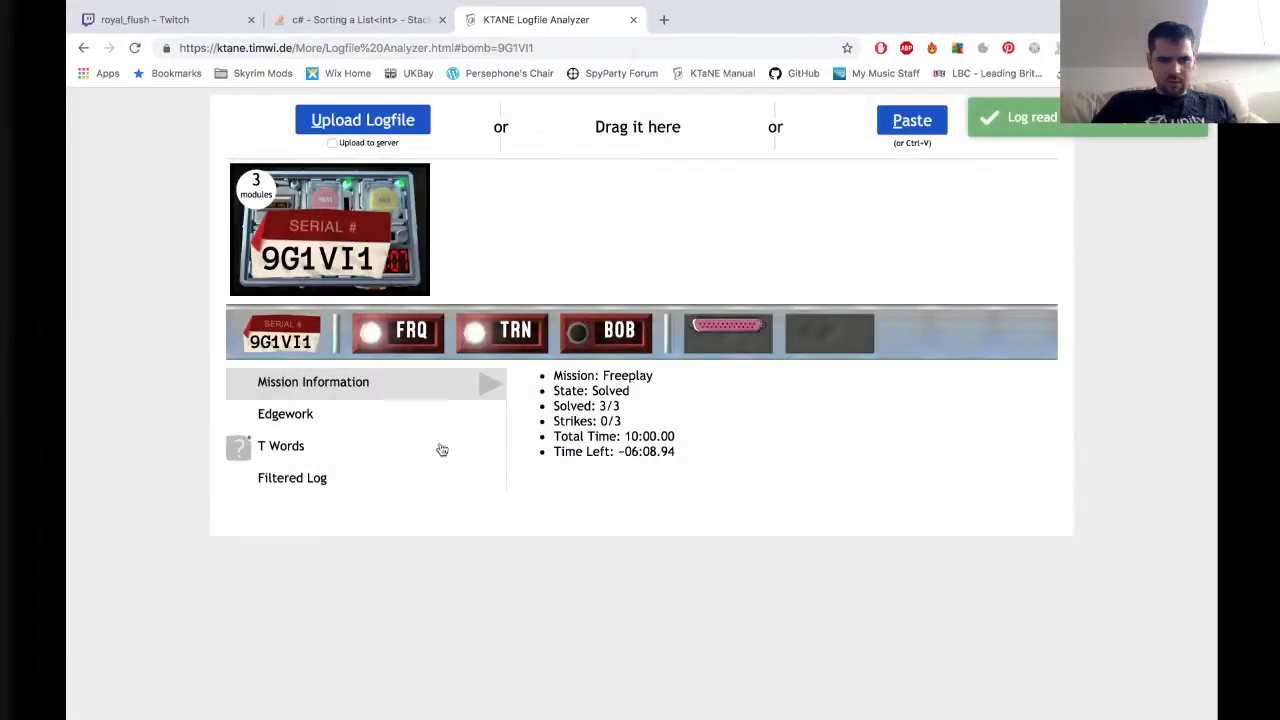
{"action": "left_click", "coordinate": [350, 454]}
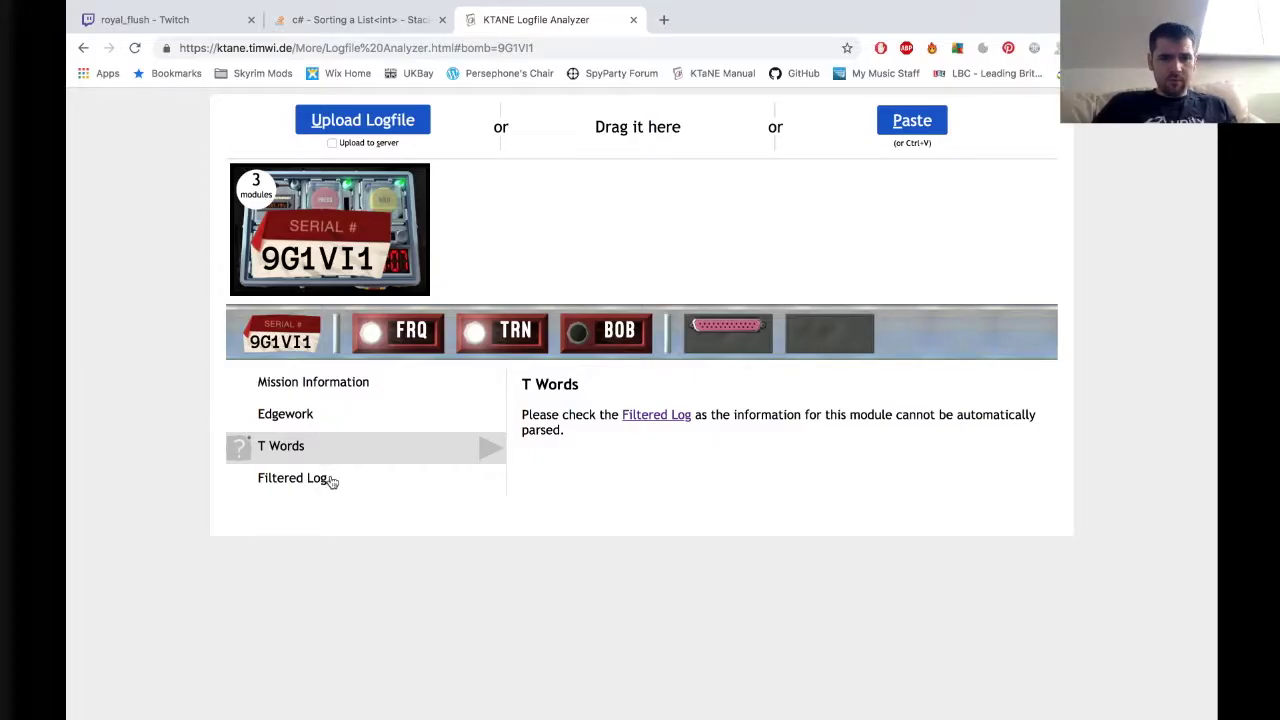
Step: Open the Filtered Log and highlight module #1's red LED, correct column, chosen words and correct order lines
{"action": "left_click", "coordinate": [300, 478]}
{"action": "scroll", "coordinate": [330, 488], "scroll_direction": "down", "scroll_amount": 5}
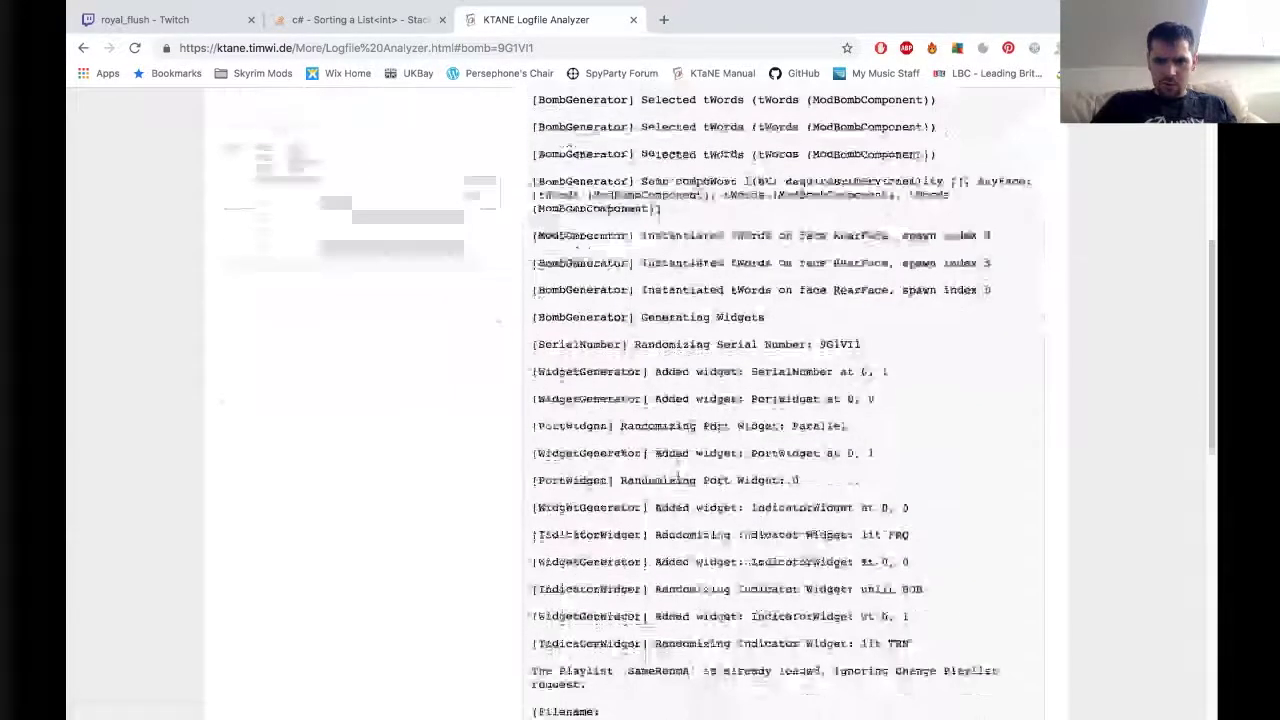
{"action": "scroll", "coordinate": [608, 245], "scroll_direction": "down", "scroll_amount": 5}
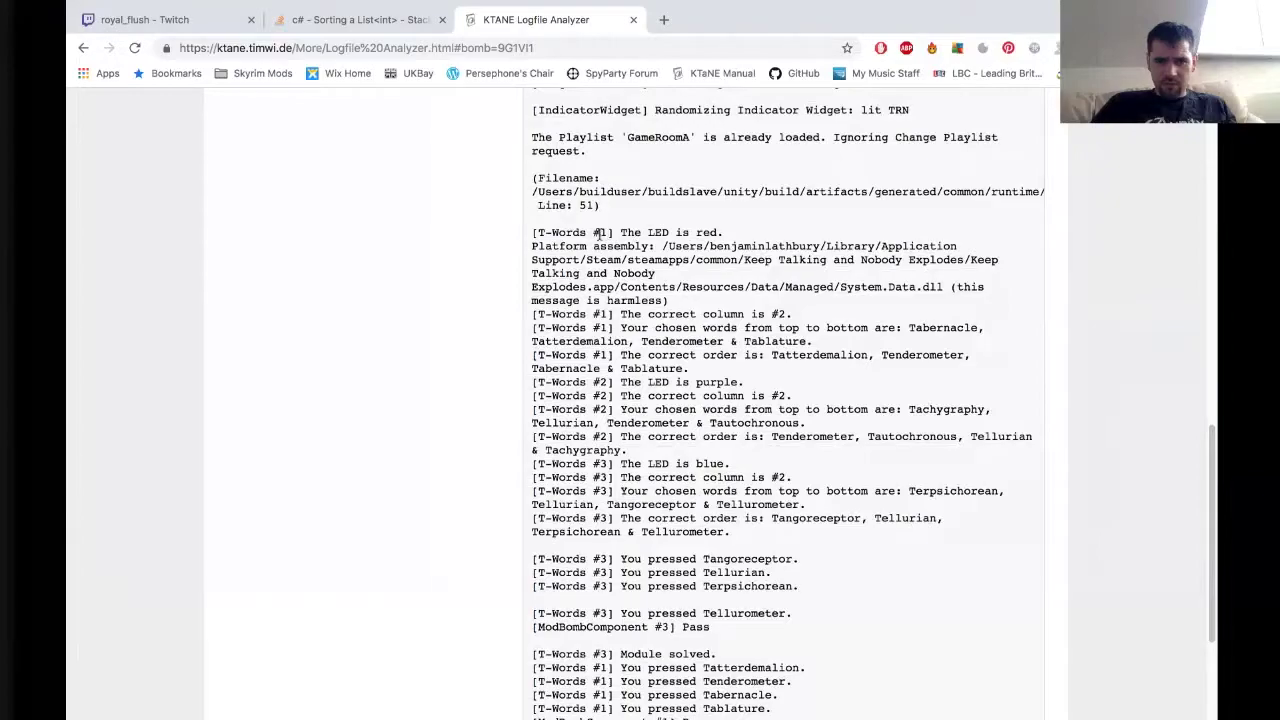
{"action": "left_click_drag", "start_coordinate": [597, 233], "coordinate": [744, 232]}
{"action": "left_click_drag", "start_coordinate": [626, 314], "coordinate": [820, 323]}
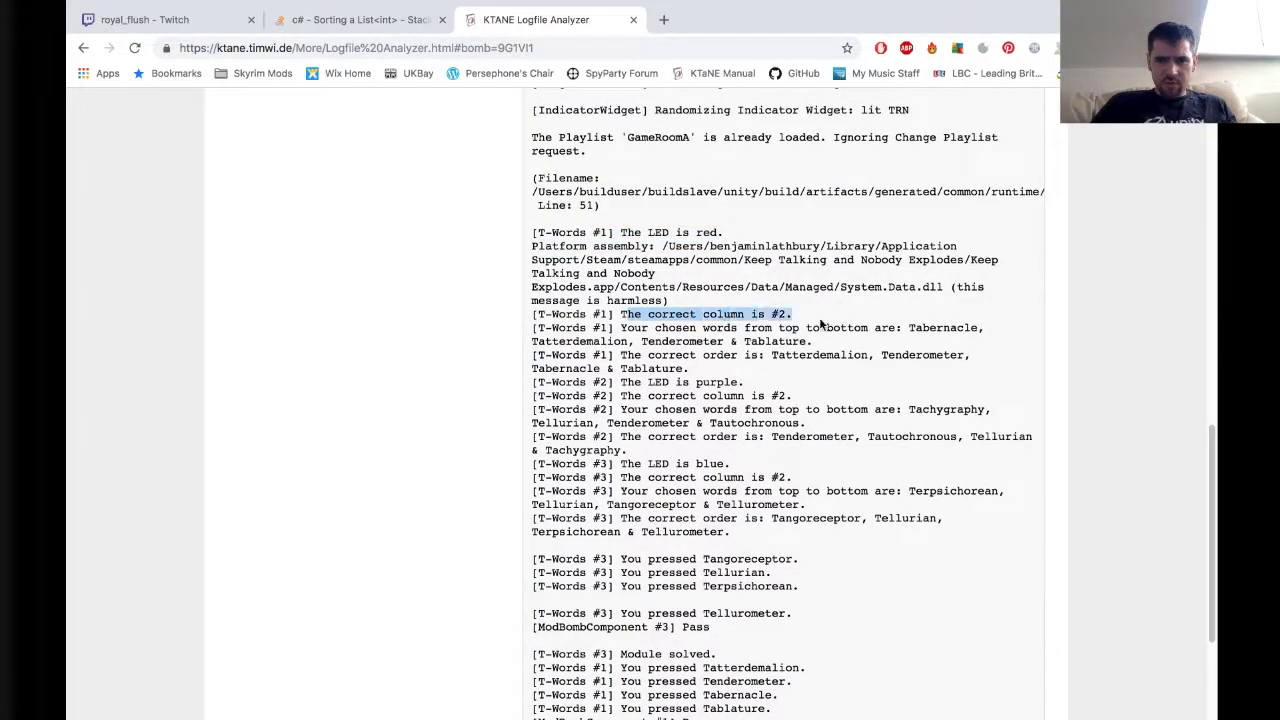
{"action": "left_click_drag", "start_coordinate": [654, 330], "coordinate": [784, 342]}
{"action": "left_click_drag", "start_coordinate": [664, 356], "coordinate": [778, 356]}
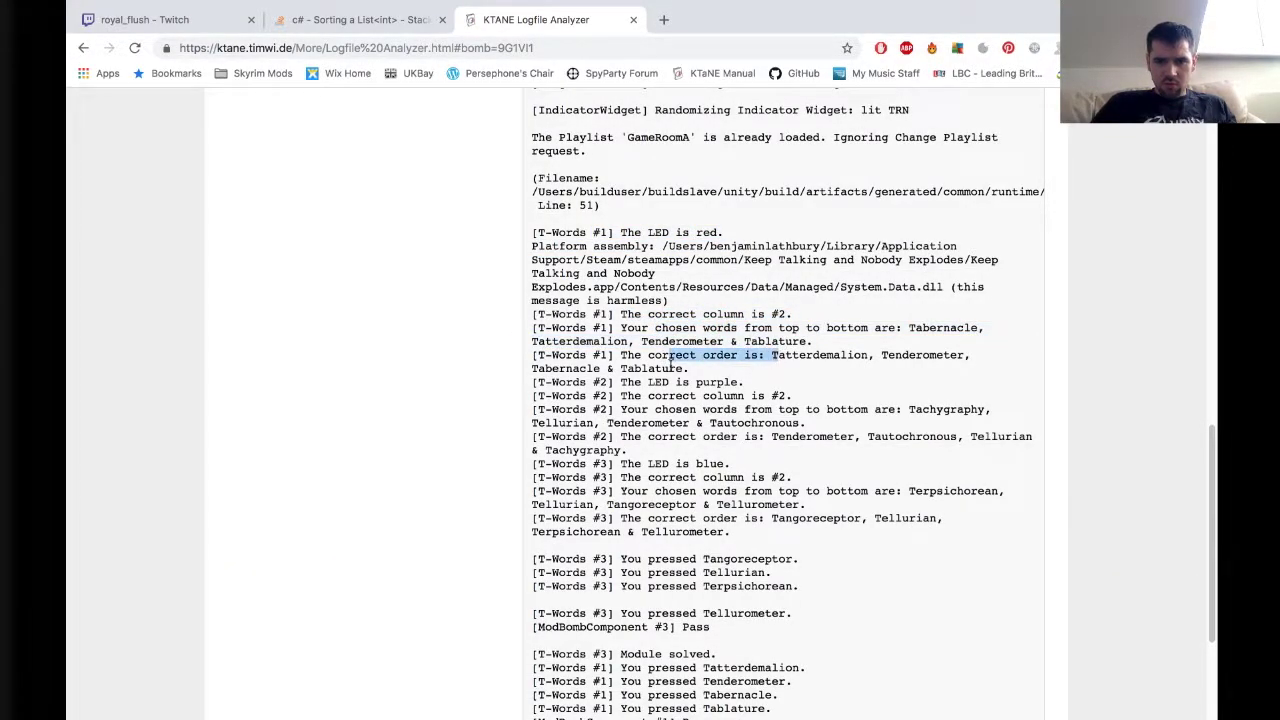
{"action": "left_click", "coordinate": [668, 360]}
Step: Read the remaining T-Words entries, highlighting the T-Words #3 Module solved line
{"action": "scroll", "coordinate": [672, 378], "scroll_direction": "down", "scroll_amount": 2}
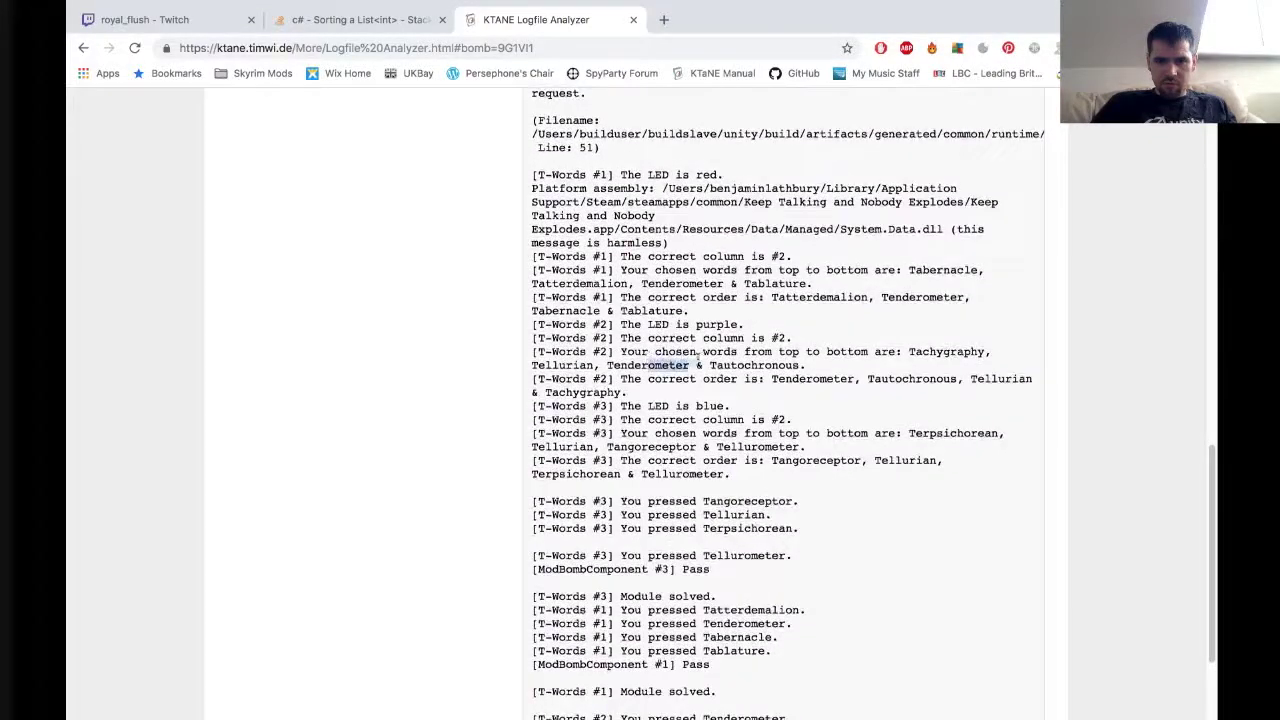
{"action": "left_click_drag", "start_coordinate": [655, 366], "coordinate": [822, 358]}
{"action": "left_click", "coordinate": [731, 348]}
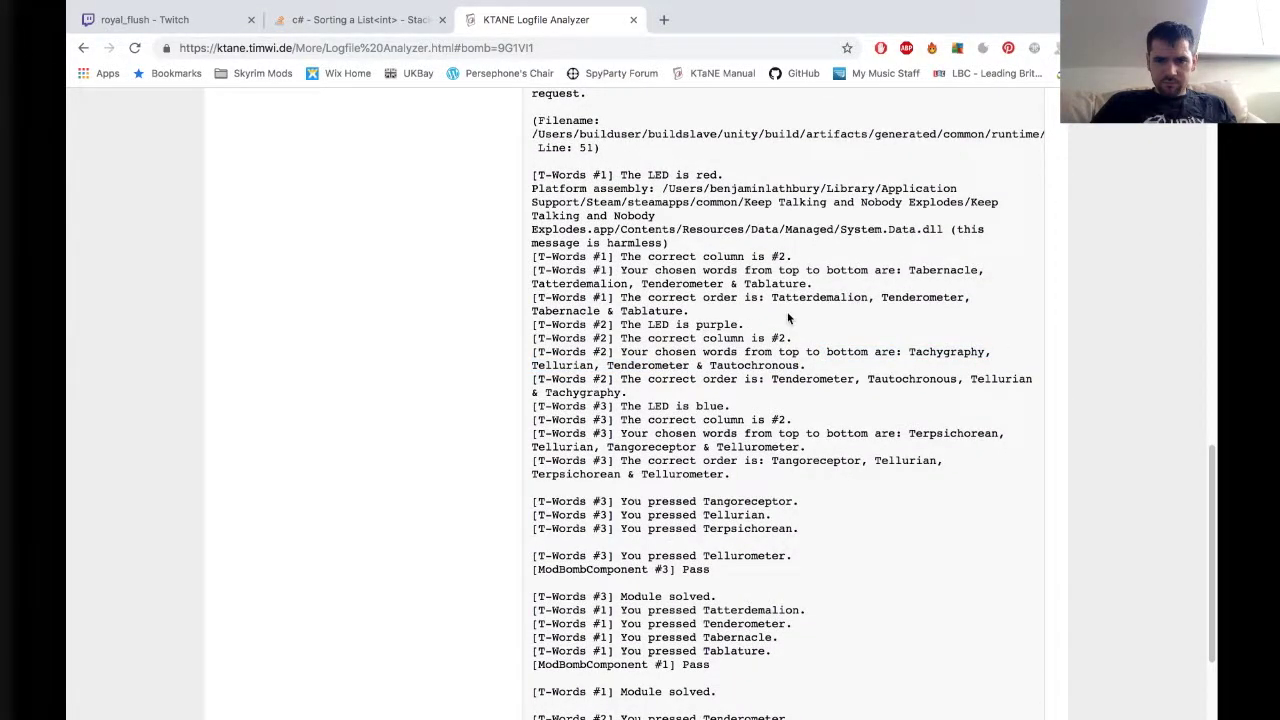
{"action": "left_click_drag", "start_coordinate": [714, 278], "coordinate": [802, 284]}
{"action": "left_click", "coordinate": [886, 271]}
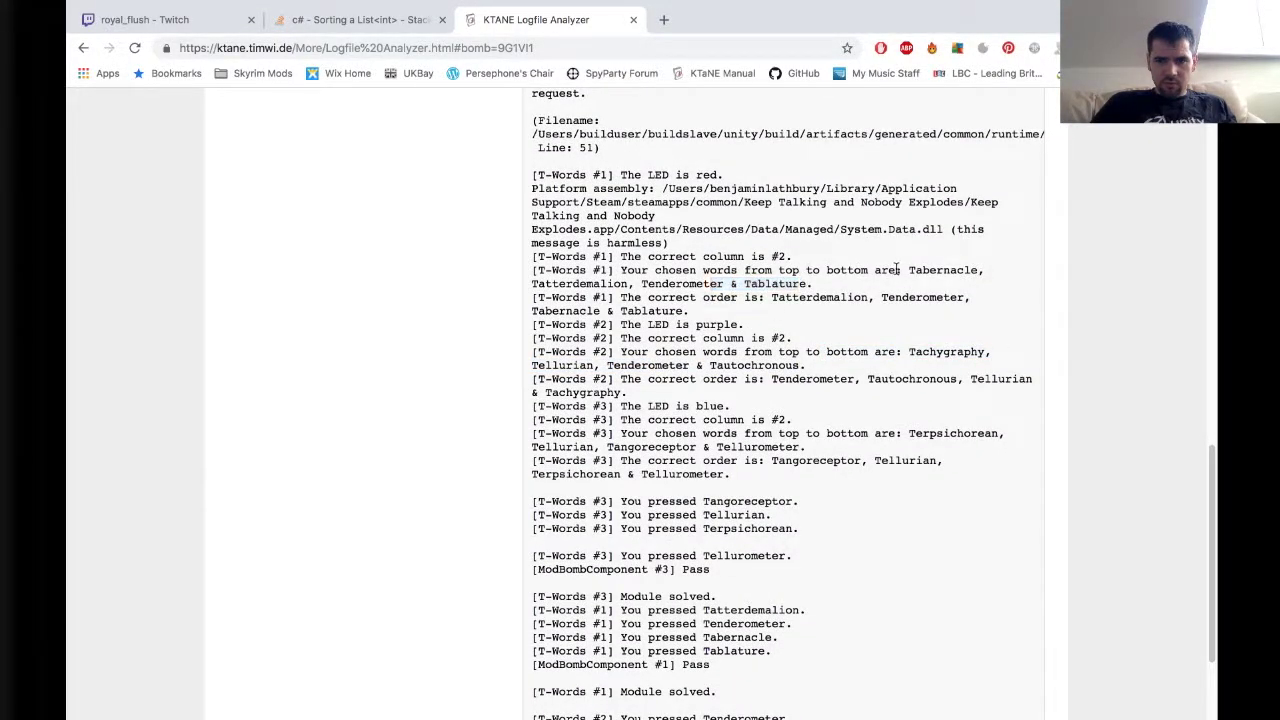
{"action": "scroll", "coordinate": [890, 272], "scroll_direction": "down", "scroll_amount": 1}
{"action": "scroll", "coordinate": [650, 320], "scroll_direction": "down", "scroll_amount": 5}
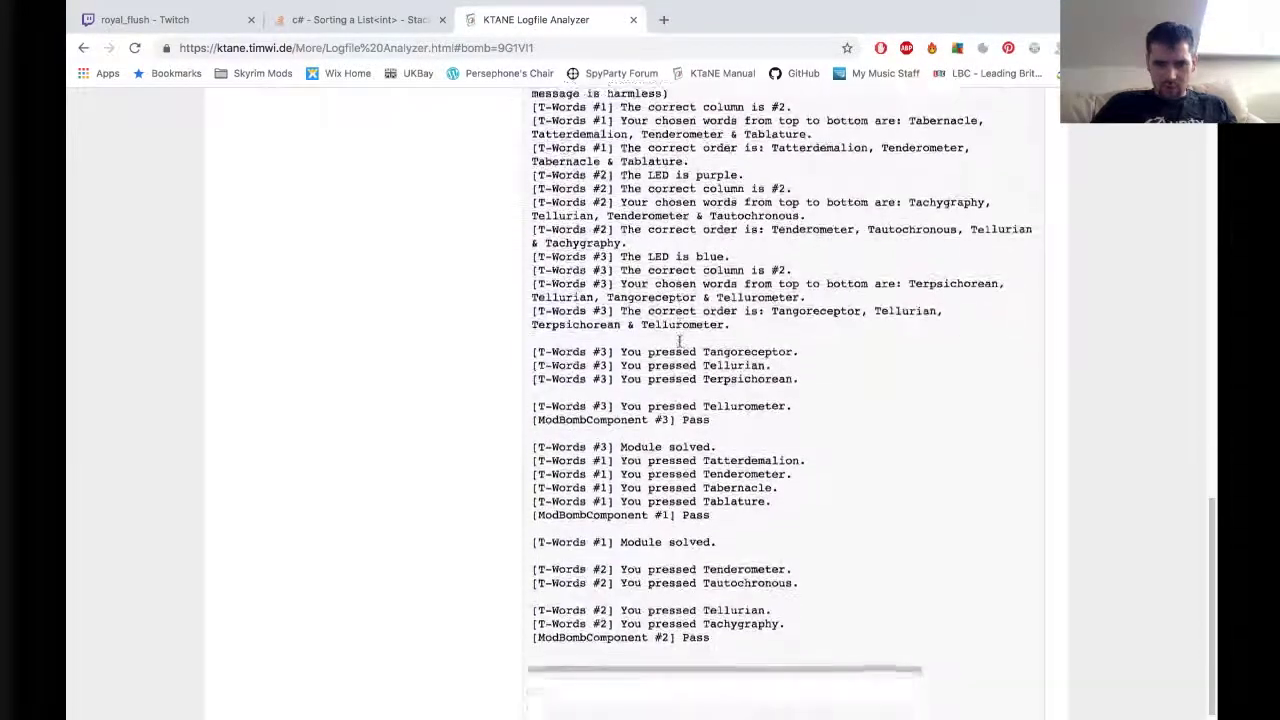
{"action": "scroll", "coordinate": [621, 370], "scroll_direction": "up", "scroll_amount": 2}
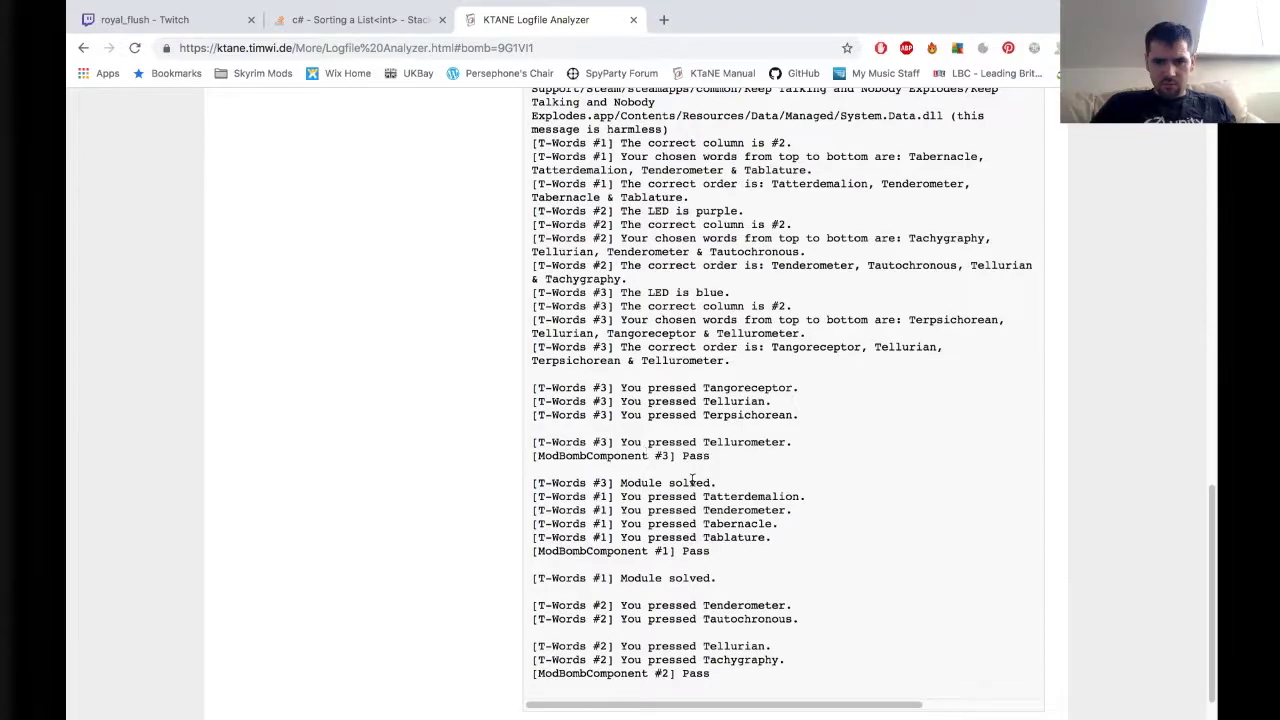
{"action": "left_click_drag", "start_coordinate": [670, 483], "coordinate": [694, 497]}
{"action": "scroll", "coordinate": [725, 592], "scroll_direction": "up", "scroll_amount": 15}
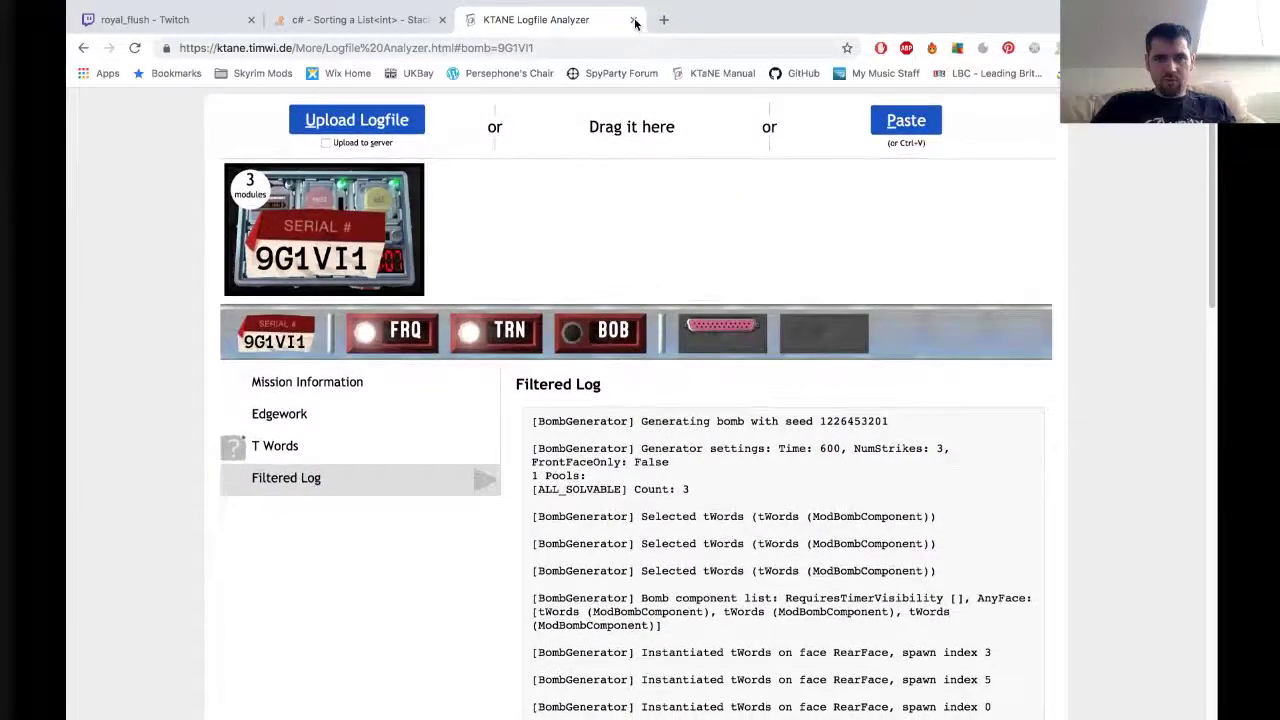
Step: Close the Stack Overflow tab in the full-screen browser
{"action": "key", "text": "ctrl+shift+Tab"}
{"action": "key", "text": "ctrl+Left"}
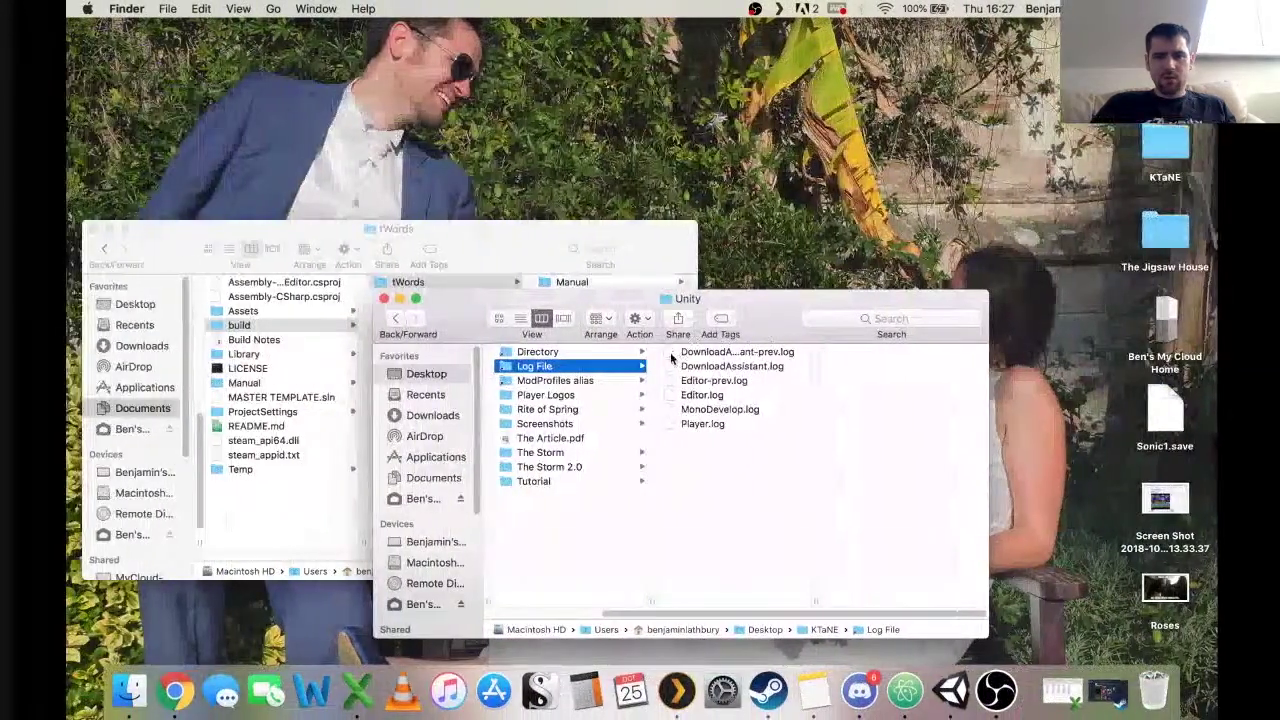
{"action": "key", "text": "ctrl+Right"}
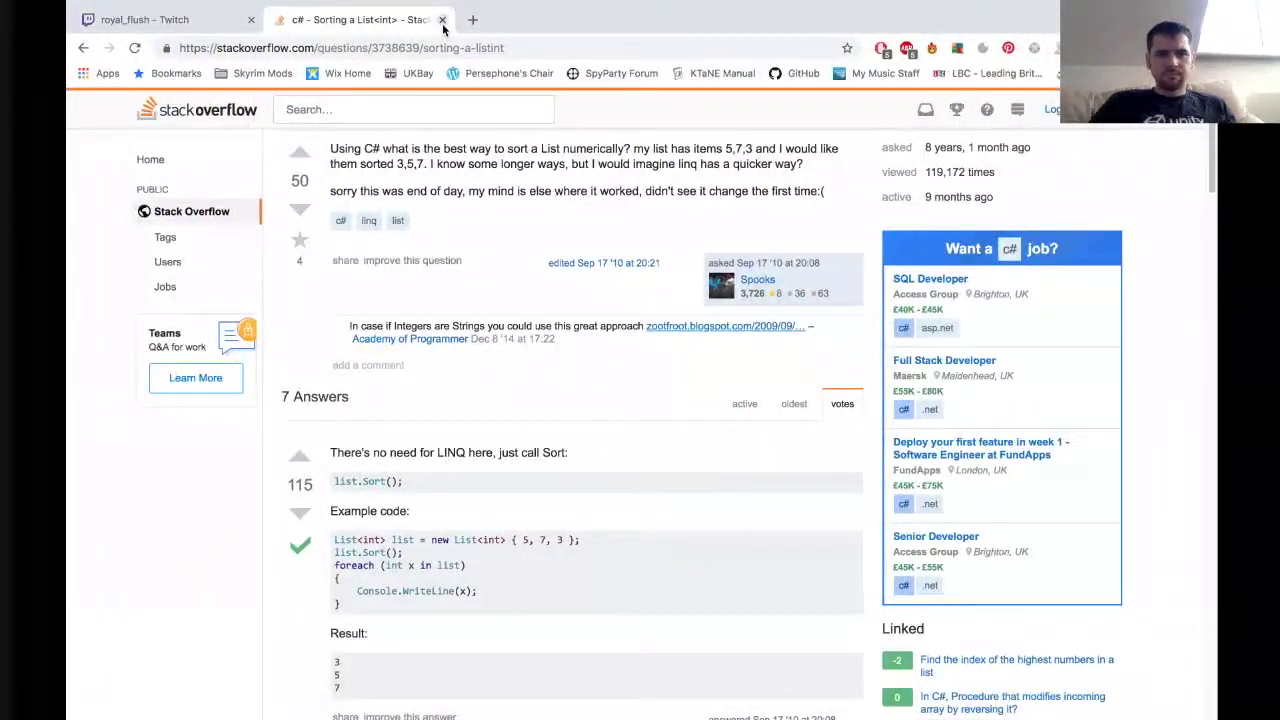
{"action": "left_click", "coordinate": [442, 20]}
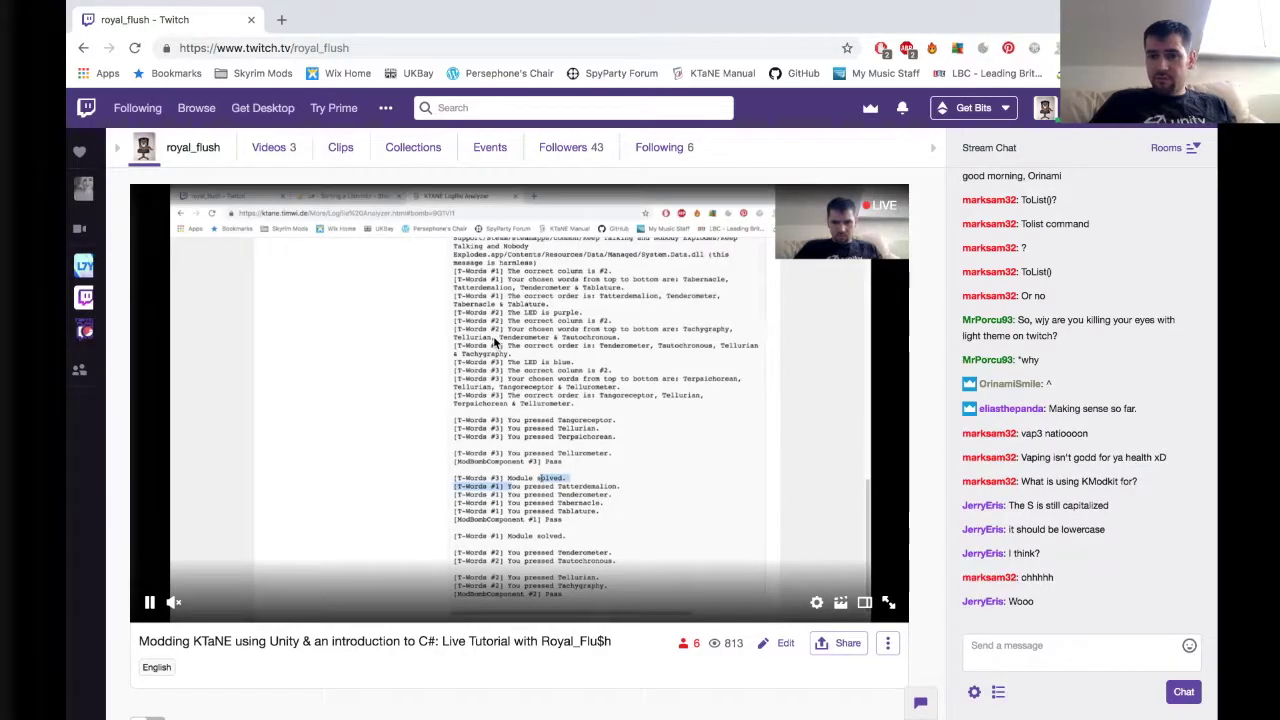
{"action": "key", "text": "ctrl+Left"}
Step: Scroll through tWordsScript.cs in Atom, then move back to the Finder desktop
{"action": "key", "text": "ctrl+Up"}
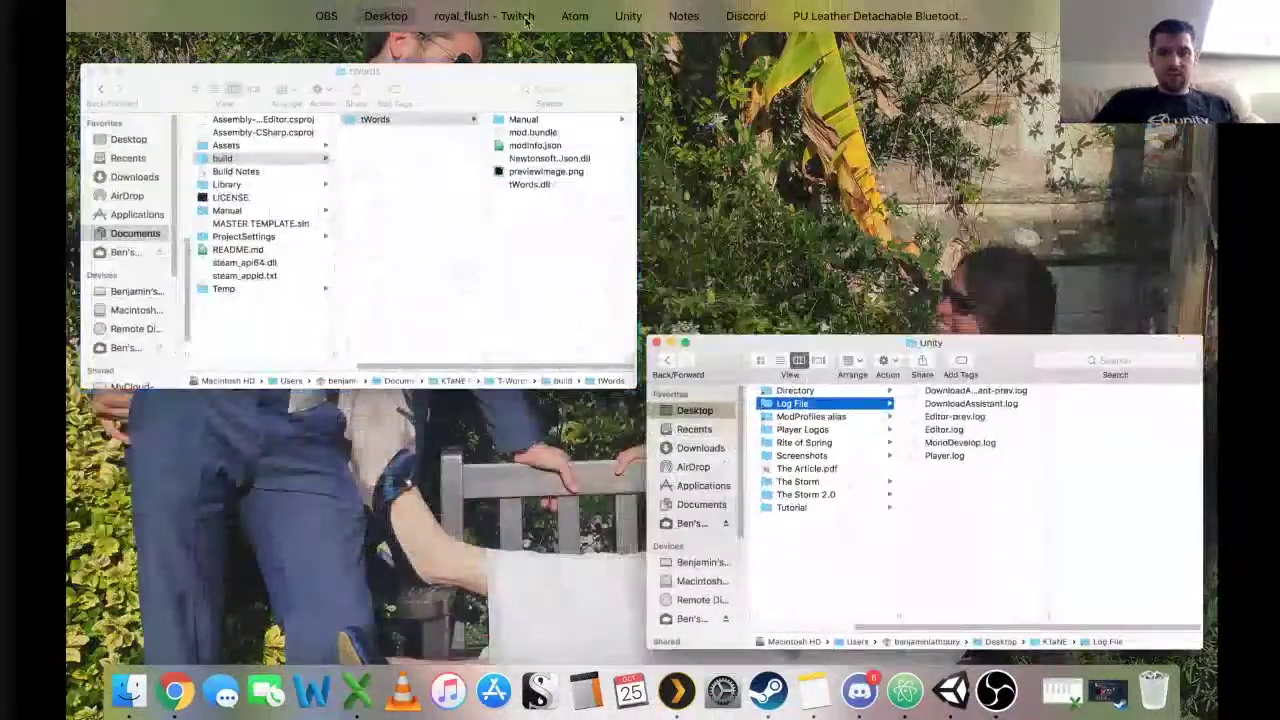
{"action": "mouse_move", "coordinate": [527, 20]}
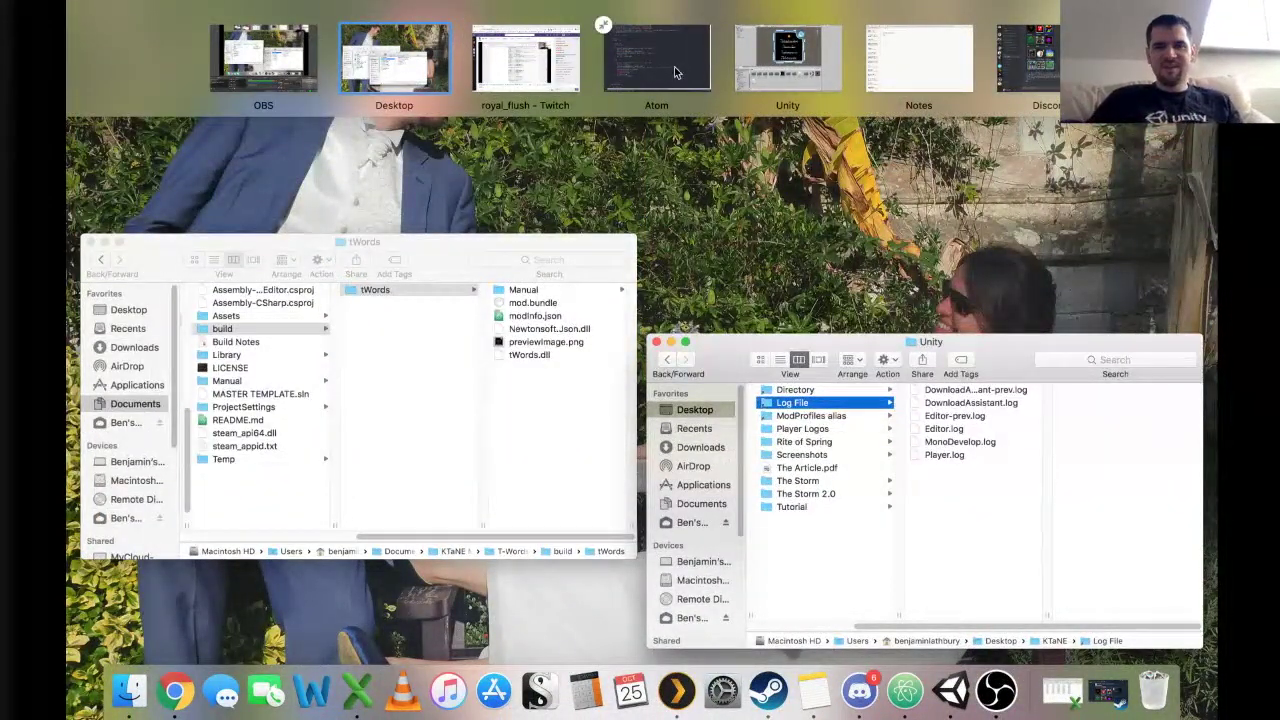
{"action": "left_click", "coordinate": [640, 64]}
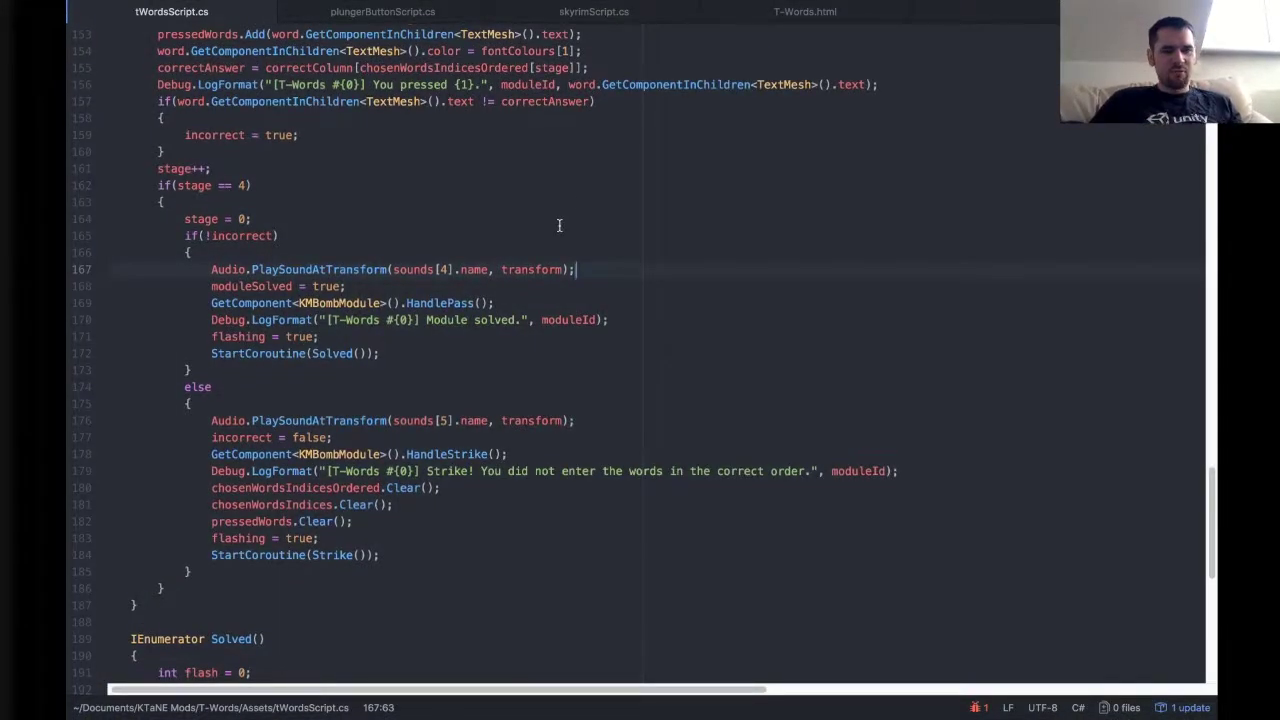
{"action": "scroll", "coordinate": [550, 230], "scroll_direction": "down", "scroll_amount": 10}
{"action": "scroll", "coordinate": [541, 227], "scroll_direction": "up", "scroll_amount": 20}
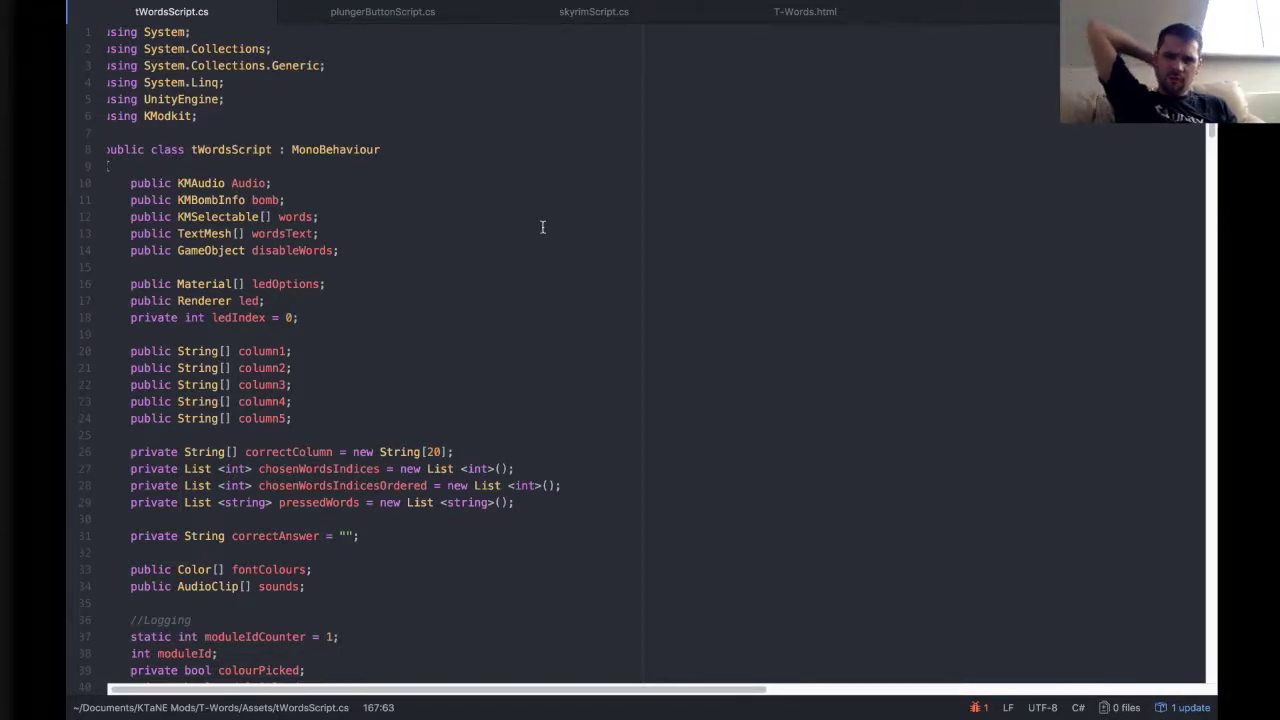
{"action": "scroll", "coordinate": [542, 227], "scroll_direction": "down", "scroll_amount": 20}
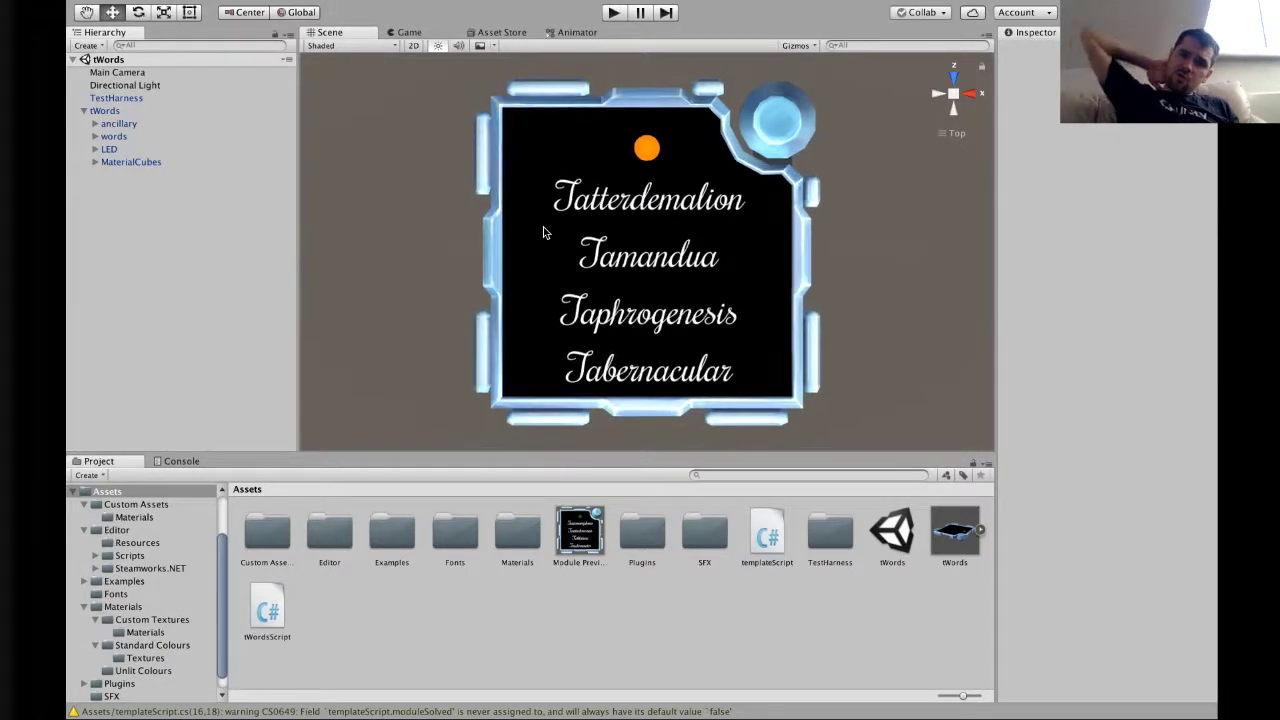
{"action": "key", "text": "ctrl+Left"}
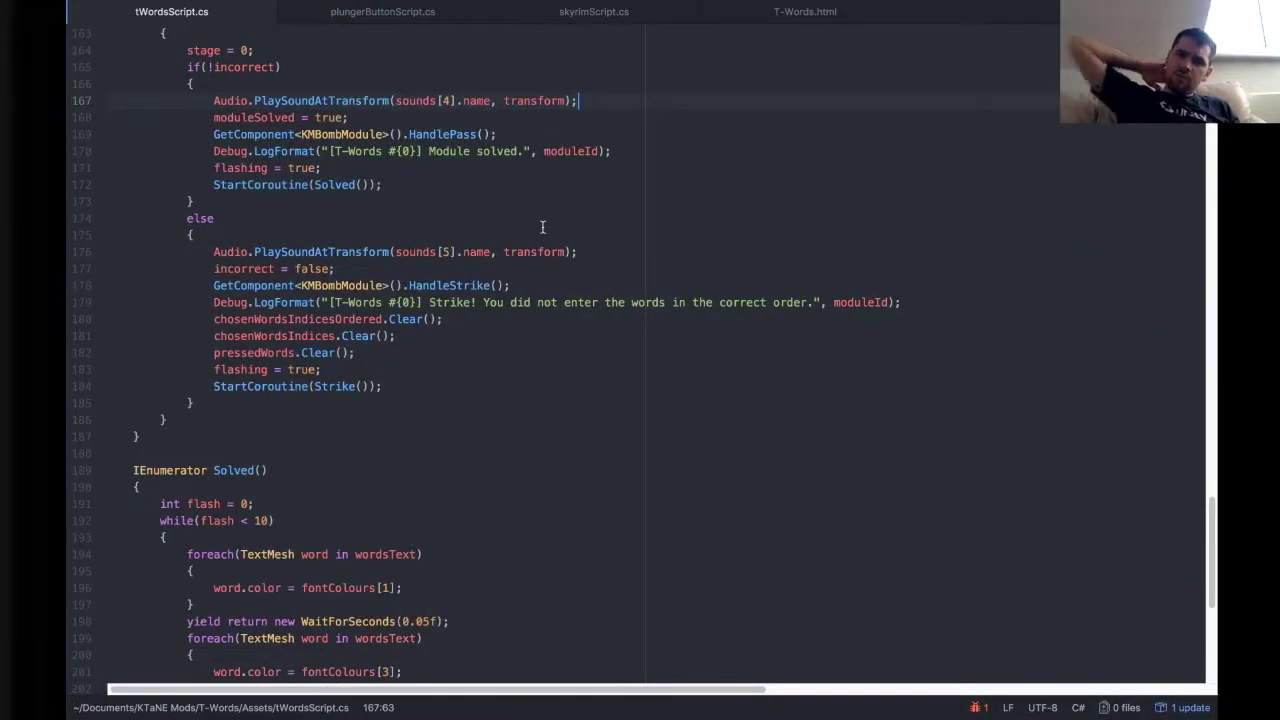
{"action": "key", "text": "ctrl+Left"}
{"action": "key", "text": "ctrl+Left"}
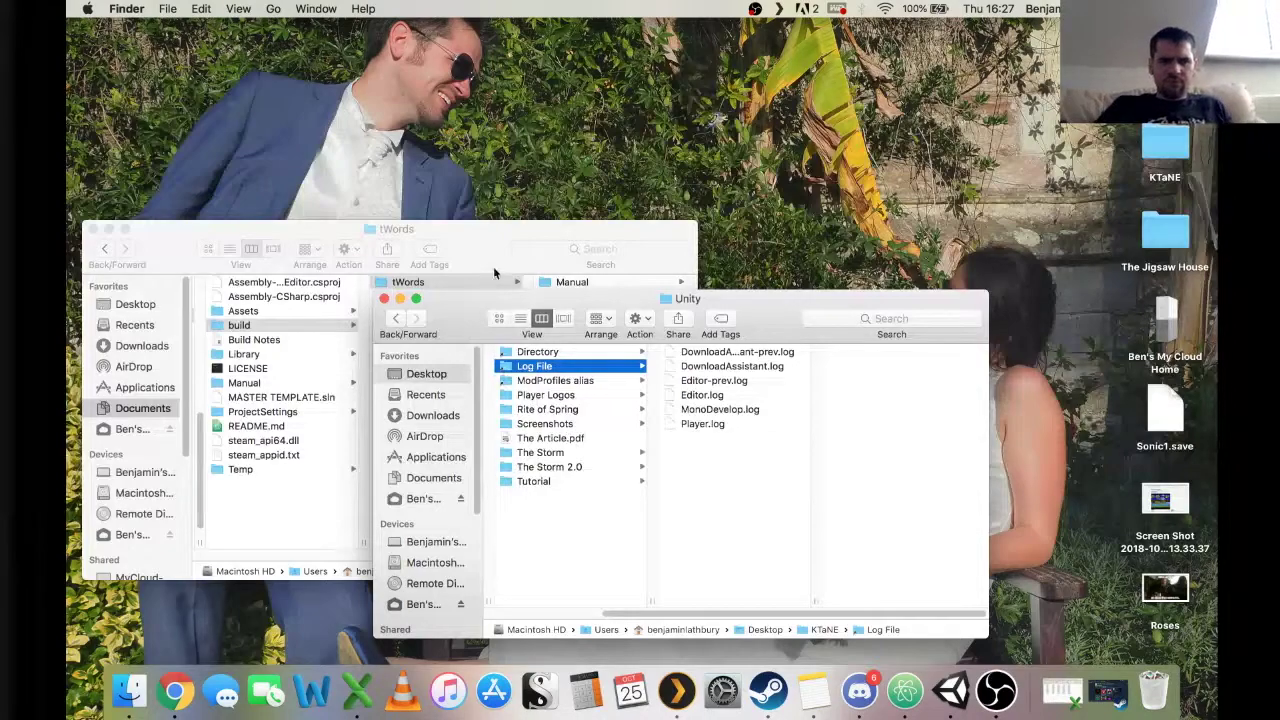
Step: Open T-Words.html from the tWords project's Manual folder in Chrome
{"action": "left_click", "coordinate": [502, 227]}
{"action": "left_click", "coordinate": [300, 383]}
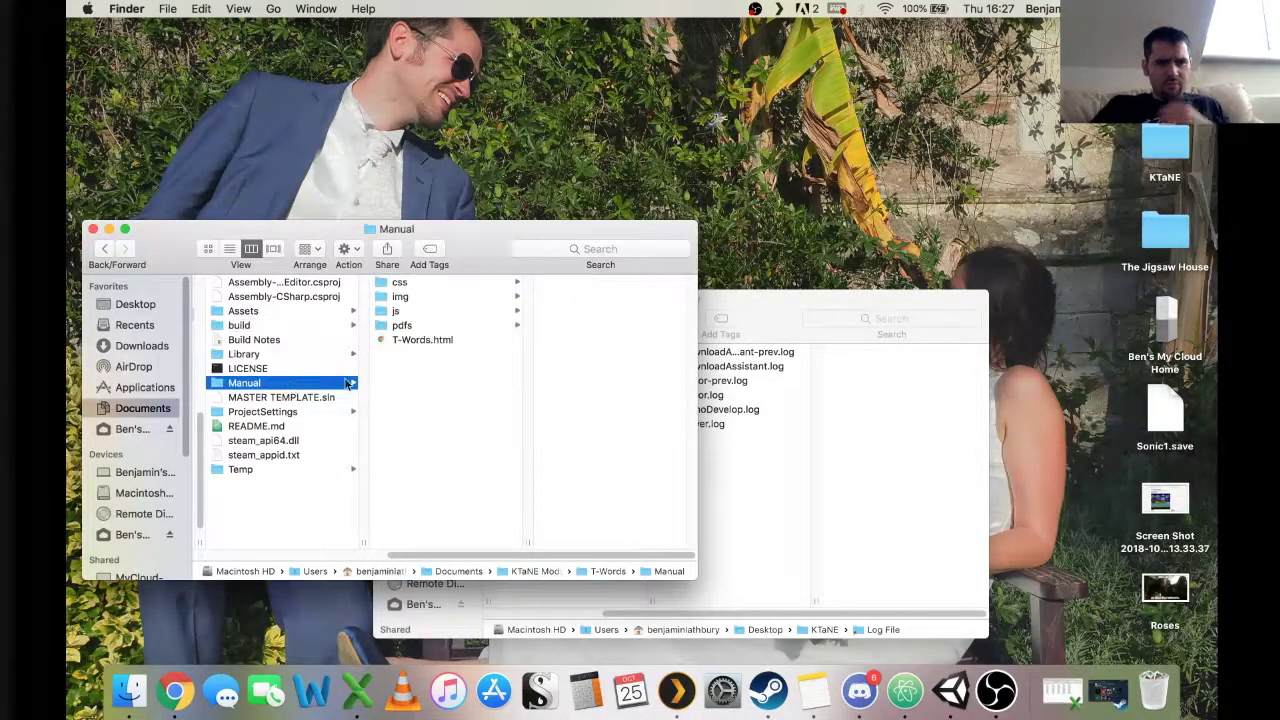
{"action": "left_click", "coordinate": [424, 340]}
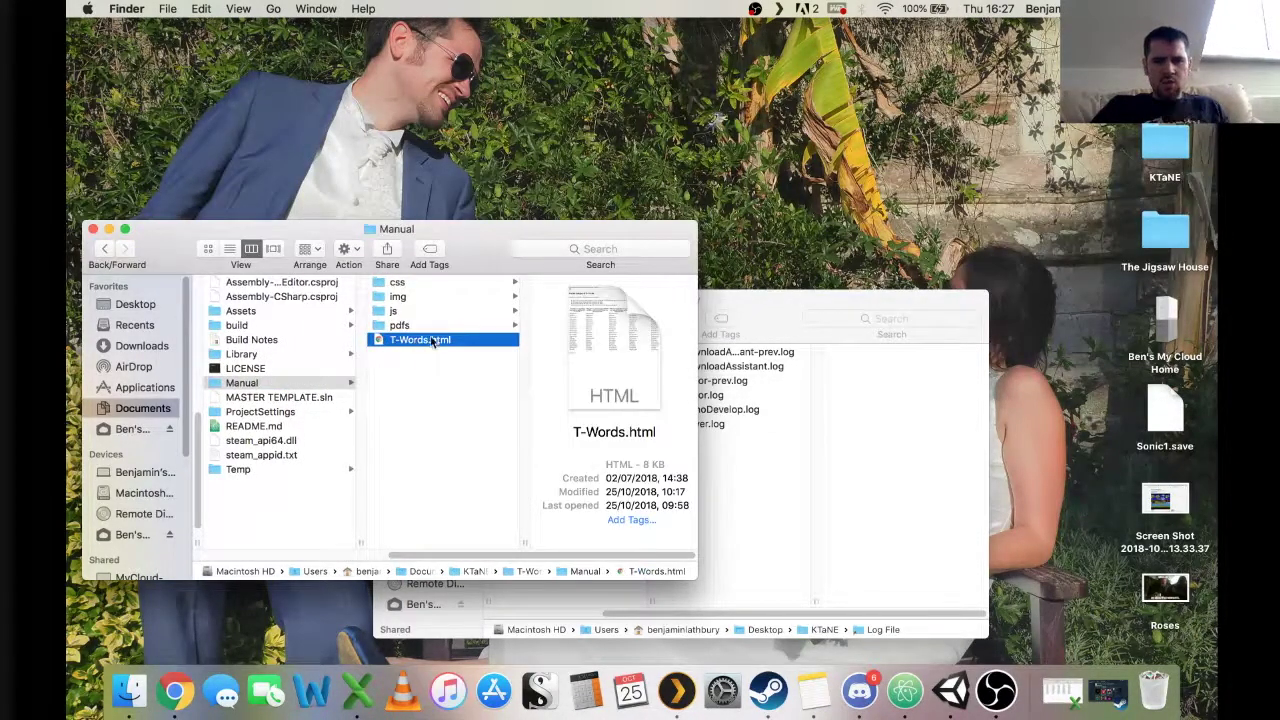
{"action": "double_click", "coordinate": [432, 341]}
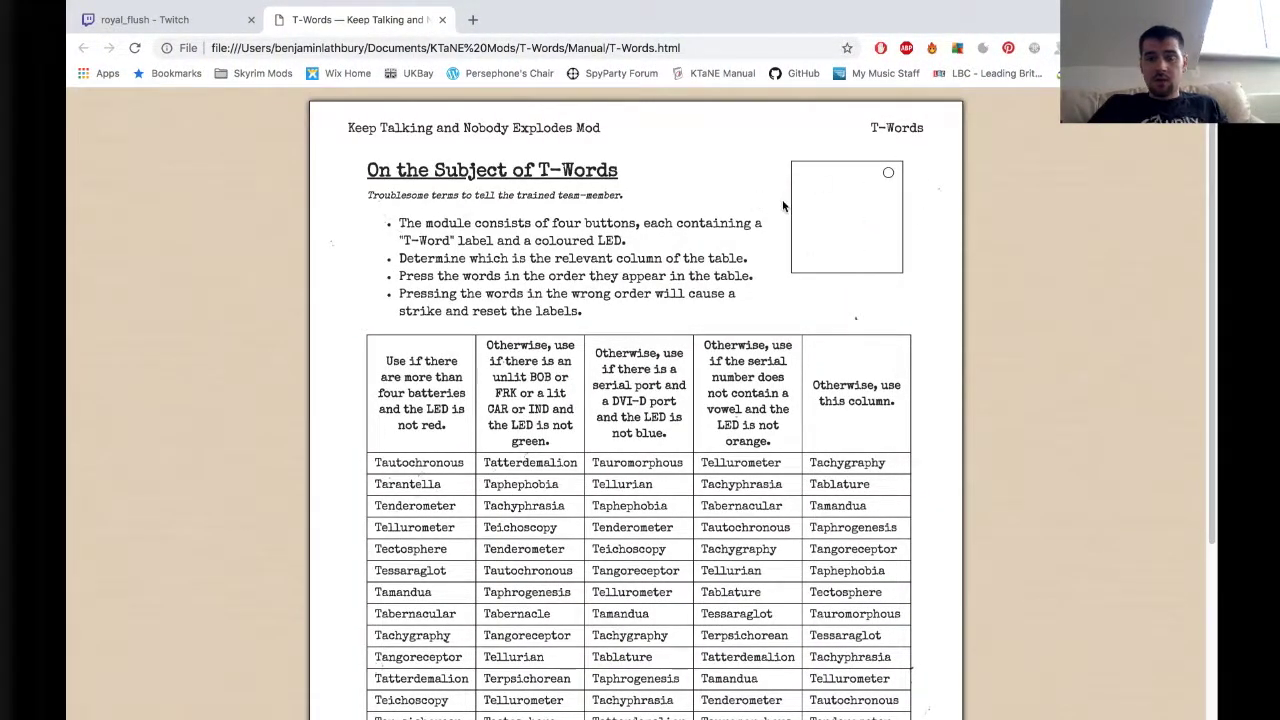
Step: Scroll through the T-Words manual page and bring up the Print dialog with Save as PDF
{"action": "scroll", "coordinate": [660, 258], "scroll_direction": "down", "scroll_amount": 5}
{"action": "scroll", "coordinate": [620, 258], "scroll_direction": "up", "scroll_amount": 5}
{"action": "scroll", "coordinate": [580, 258], "scroll_direction": "down", "scroll_amount": 5}
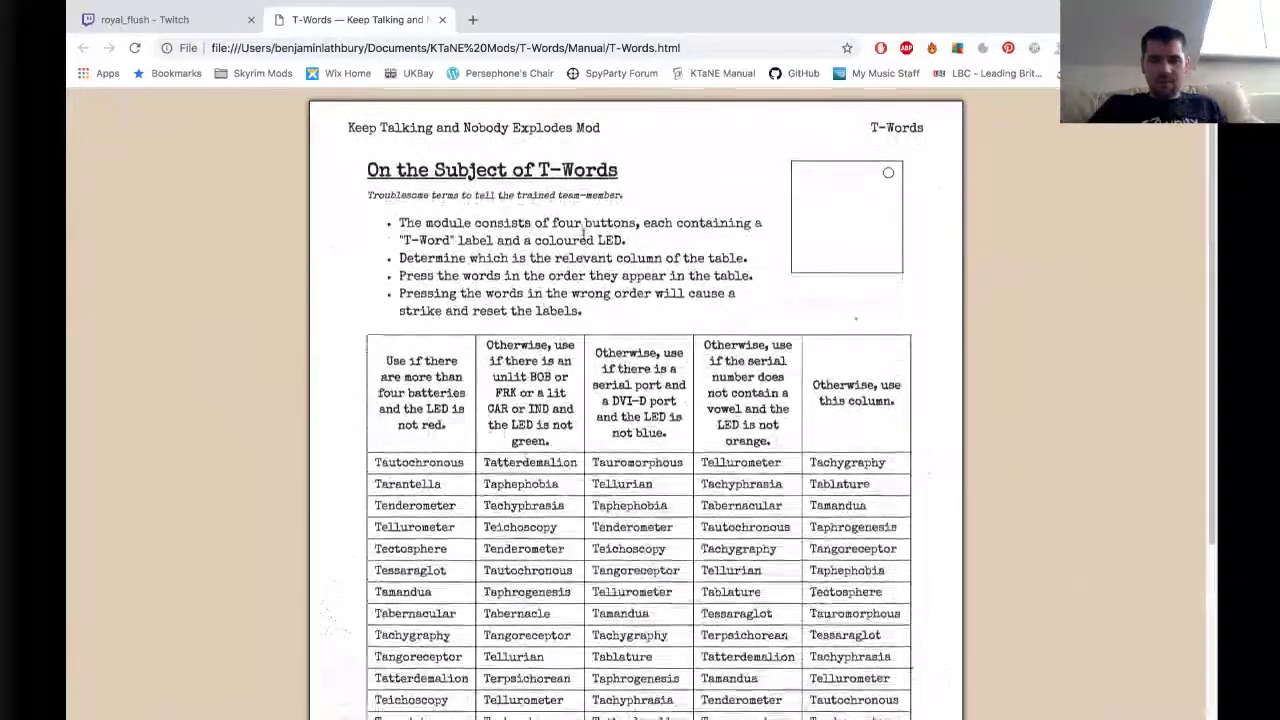
{"action": "scroll", "coordinate": [565, 258], "scroll_direction": "up", "scroll_amount": 5}
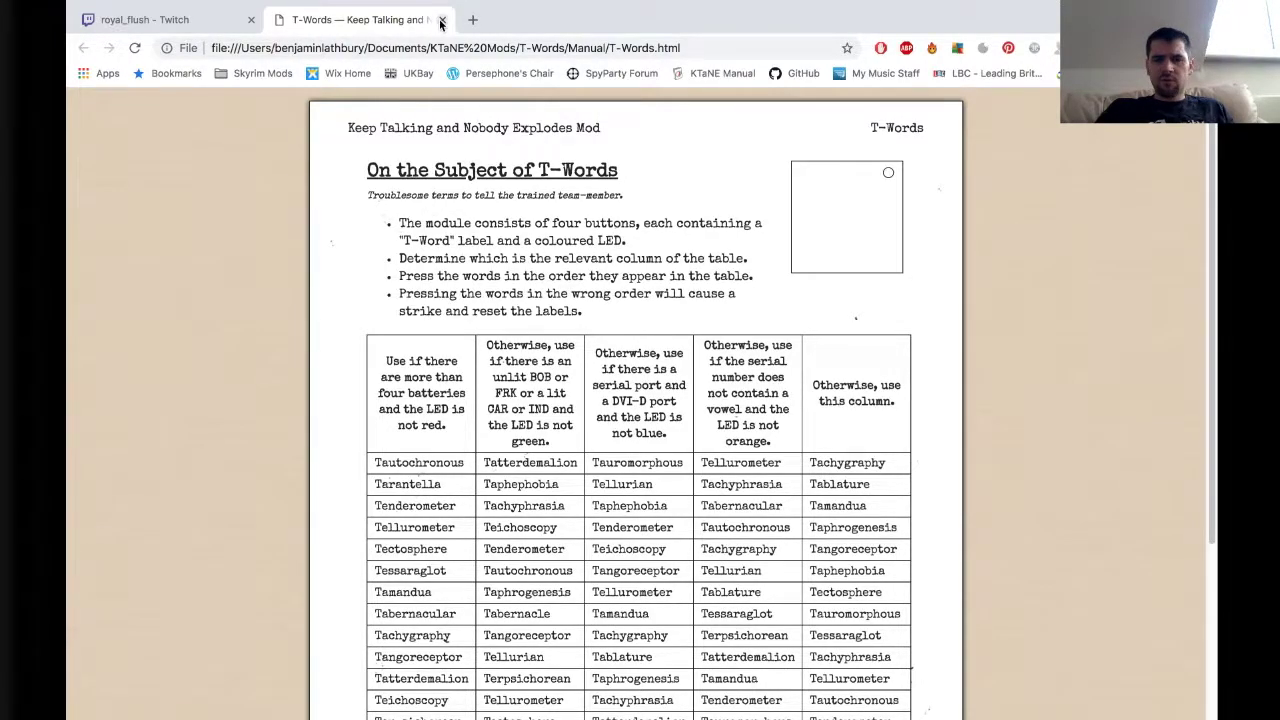
{"action": "scroll", "coordinate": [525, 207], "scroll_direction": "down", "scroll_amount": 5}
{"action": "scroll", "coordinate": [525, 207], "scroll_direction": "up", "scroll_amount": 5}
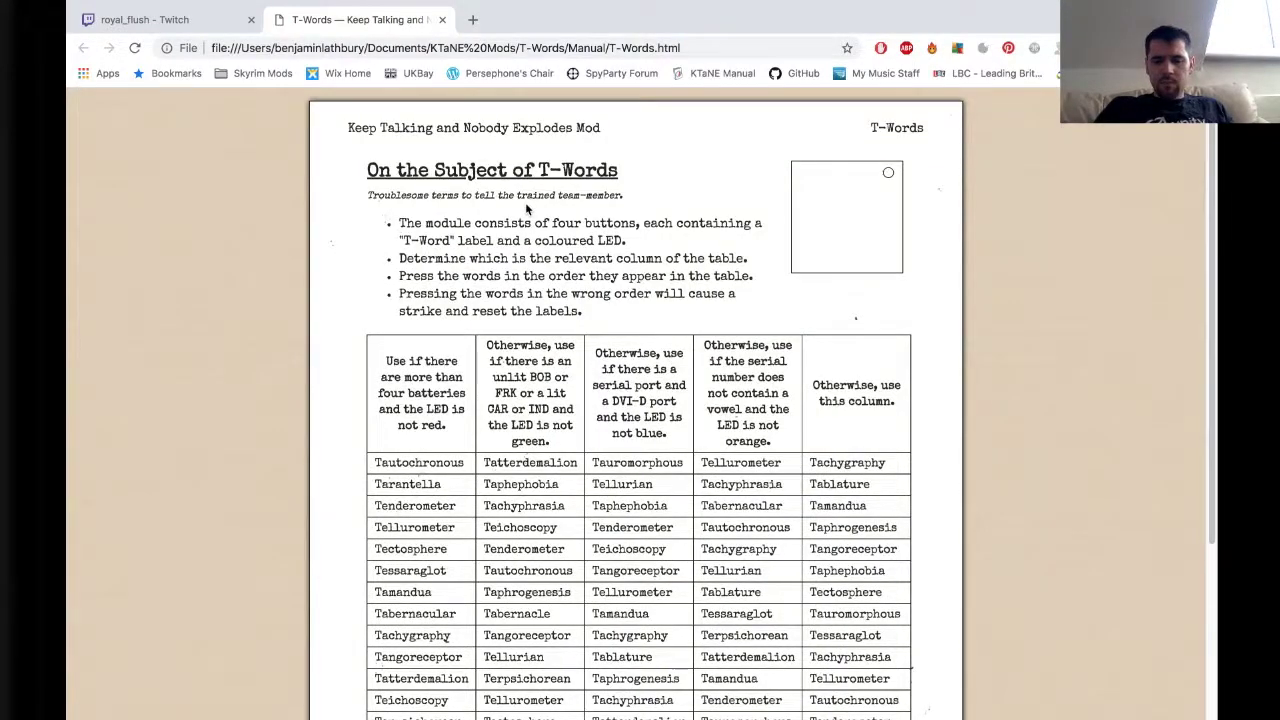
{"action": "key", "text": "super+p"}
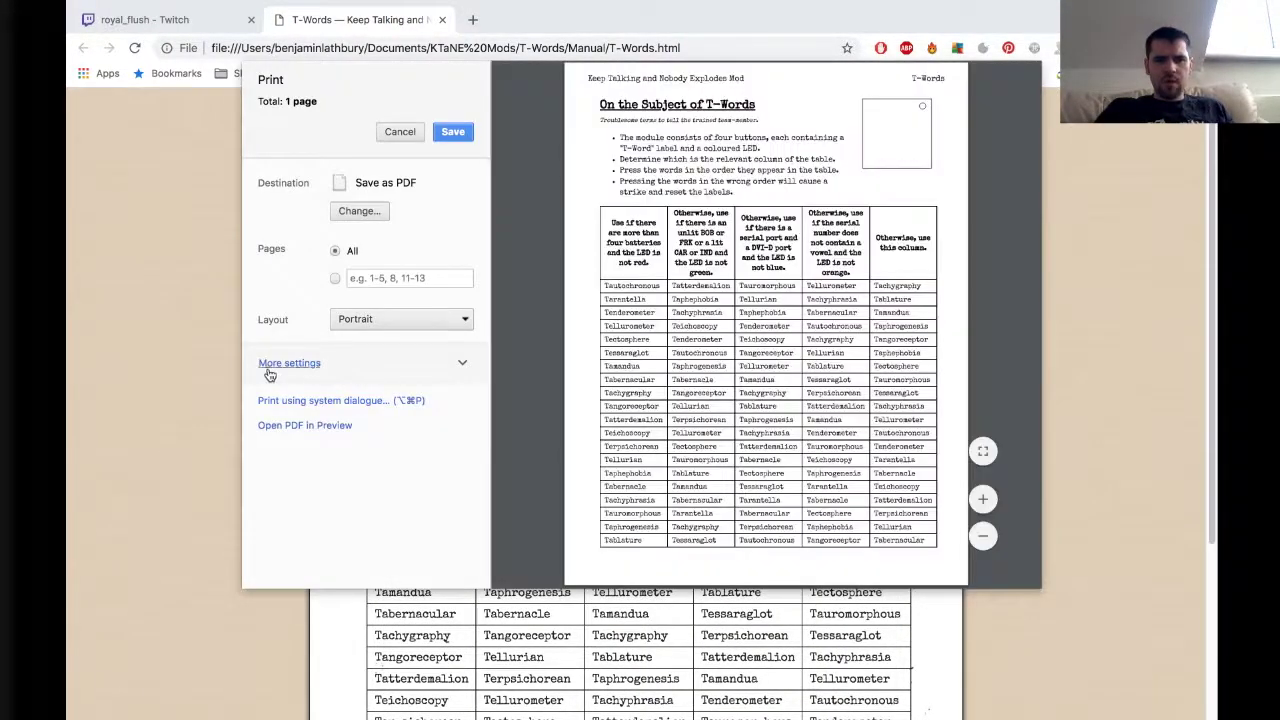
Step: Keep Letter as the paper size in the manual's print settings
{"action": "left_click", "coordinate": [290, 363]}
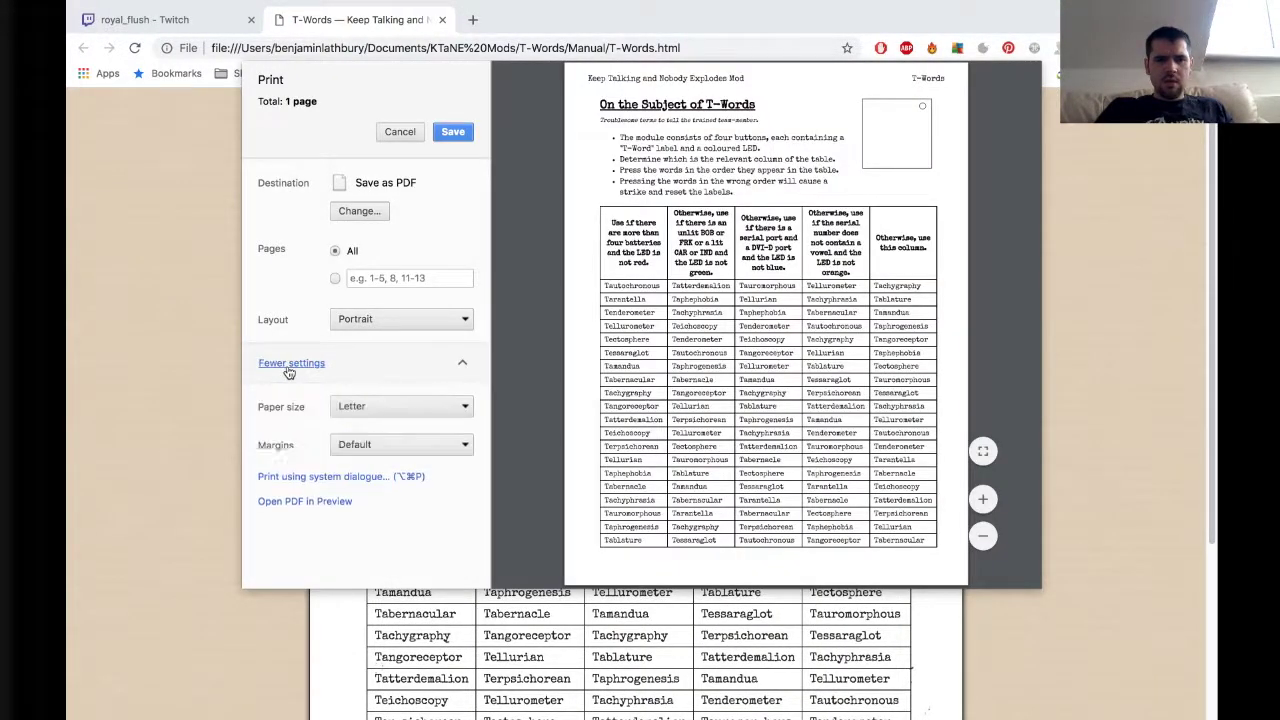
{"action": "left_click", "coordinate": [434, 408]}
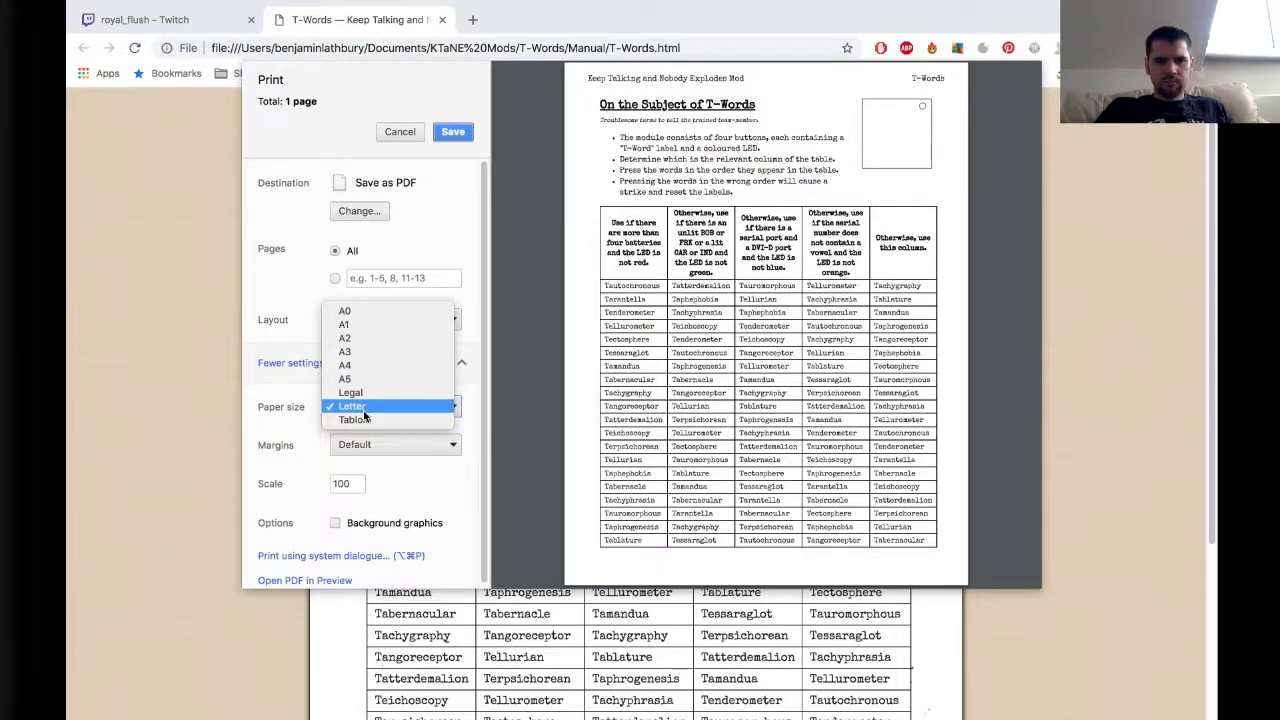
{"action": "left_click", "coordinate": [378, 406]}
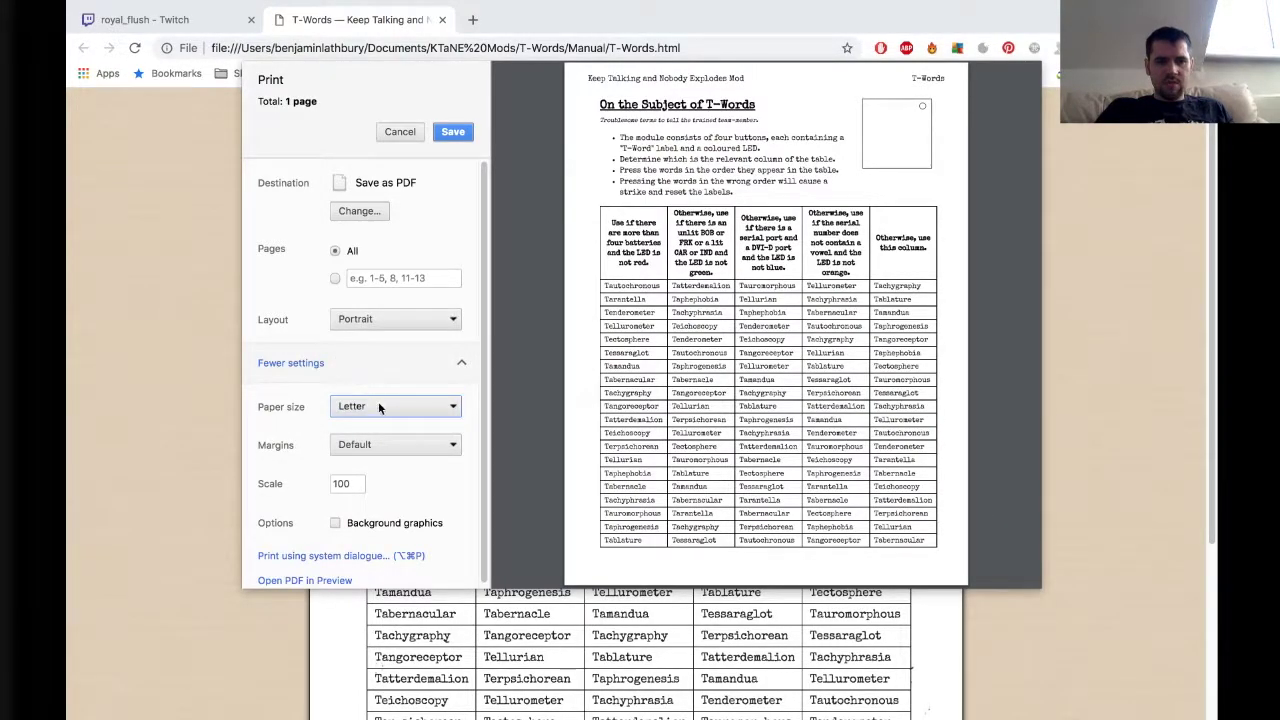
Step: Save the manual as a PDF named T-Words, then close its tab
{"action": "left_click", "coordinate": [463, 132]}
{"action": "left_click", "coordinate": [598, 83]}
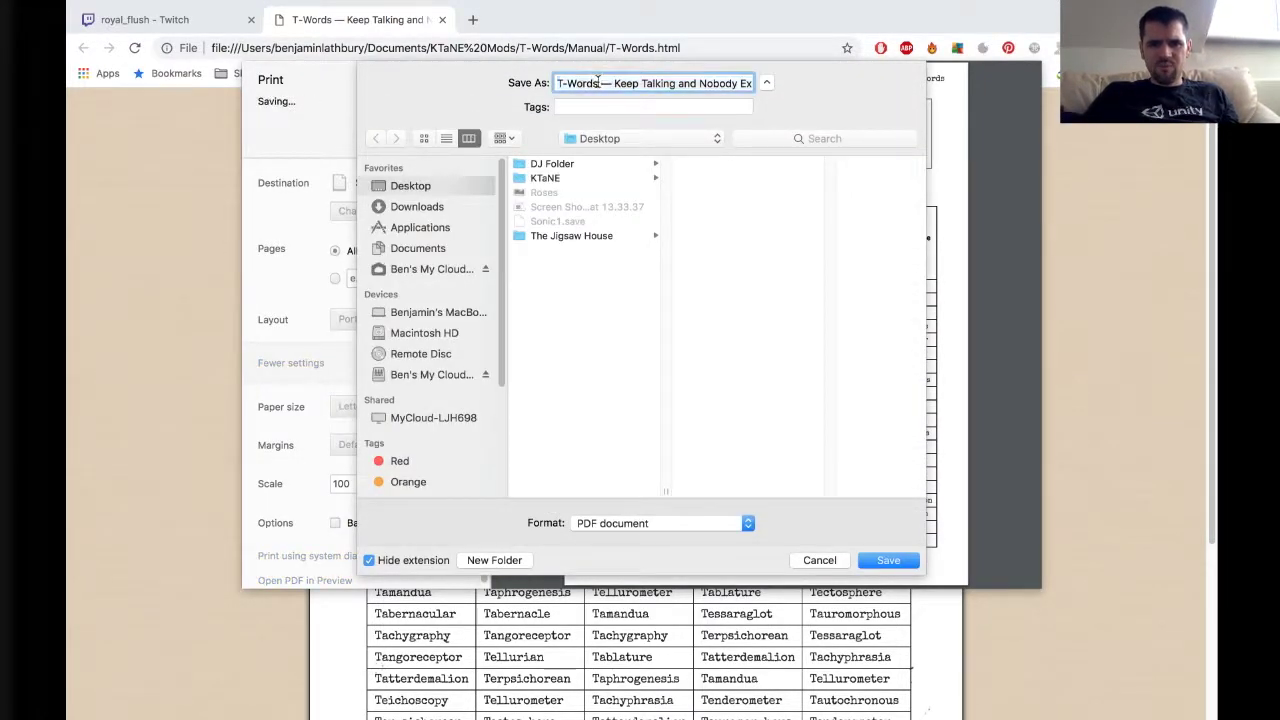
{"action": "key", "text": "shift+super+Right"}
{"action": "key", "text": "BackSpace"}
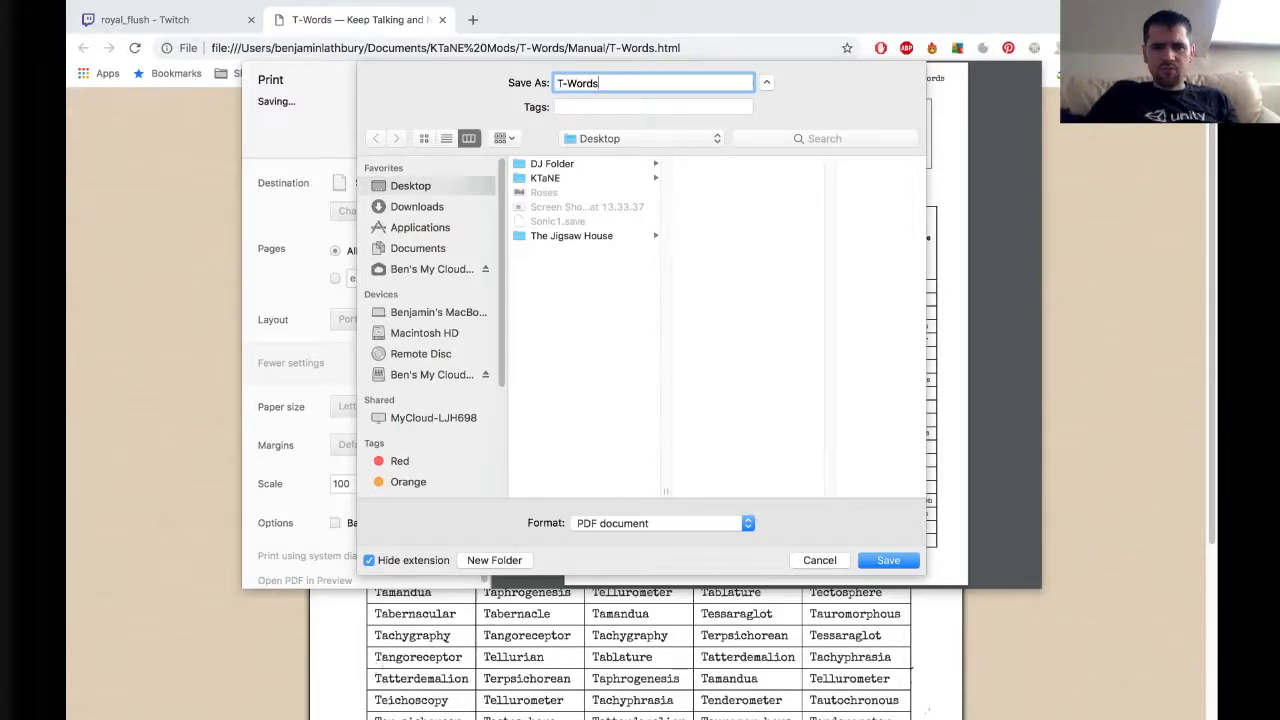
{"action": "key", "text": "Return"}
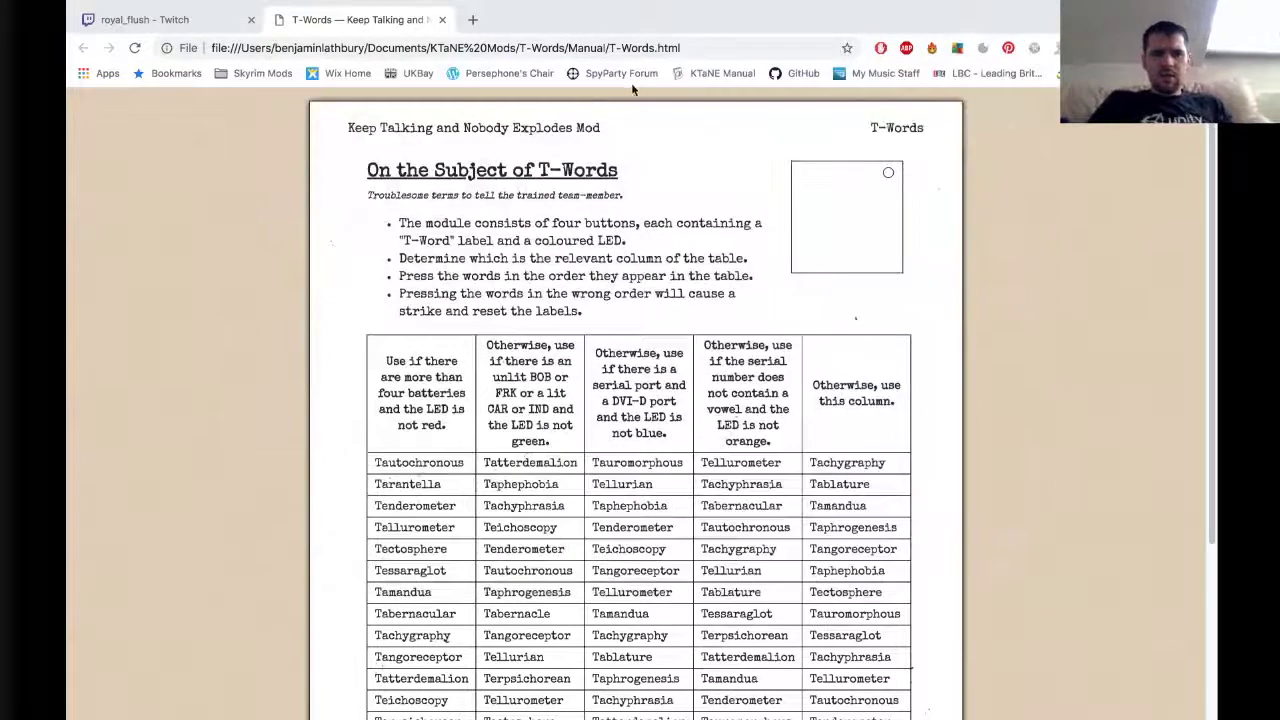
{"action": "left_click", "coordinate": [441, 19]}
Step: Move T-Words.pdf into the T-Words Manual > pdfs > Modules folder
{"action": "left_click", "coordinate": [493, 341]}
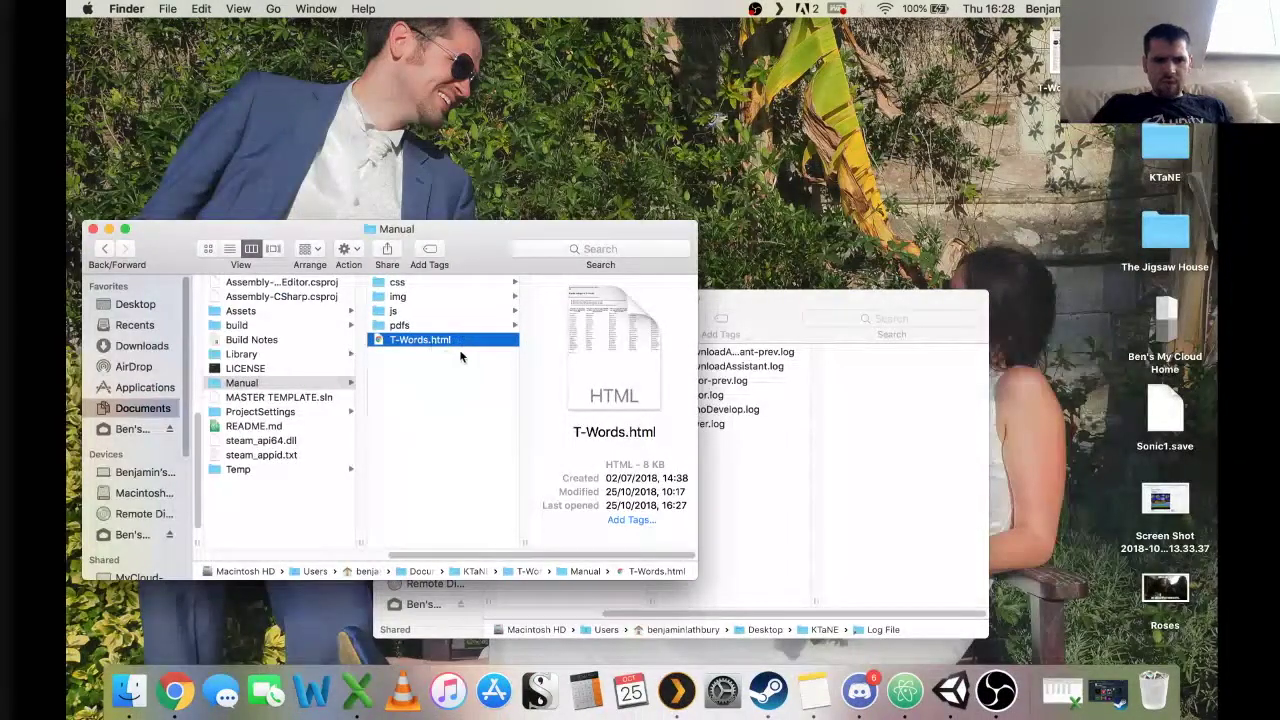
{"action": "left_click", "coordinate": [454, 370]}
{"action": "scroll", "coordinate": [300, 330], "scroll_direction": "left", "scroll_amount": 3}
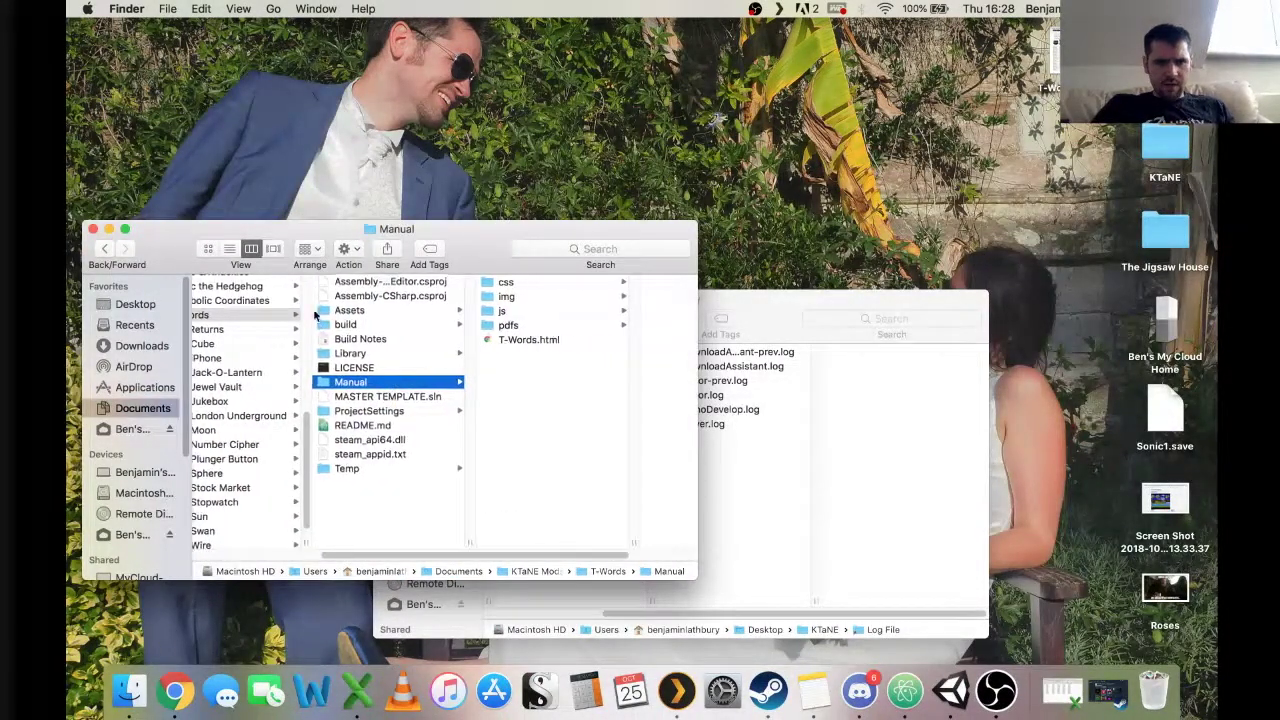
{"action": "scroll", "coordinate": [265, 308], "scroll_direction": "left", "scroll_amount": 1}
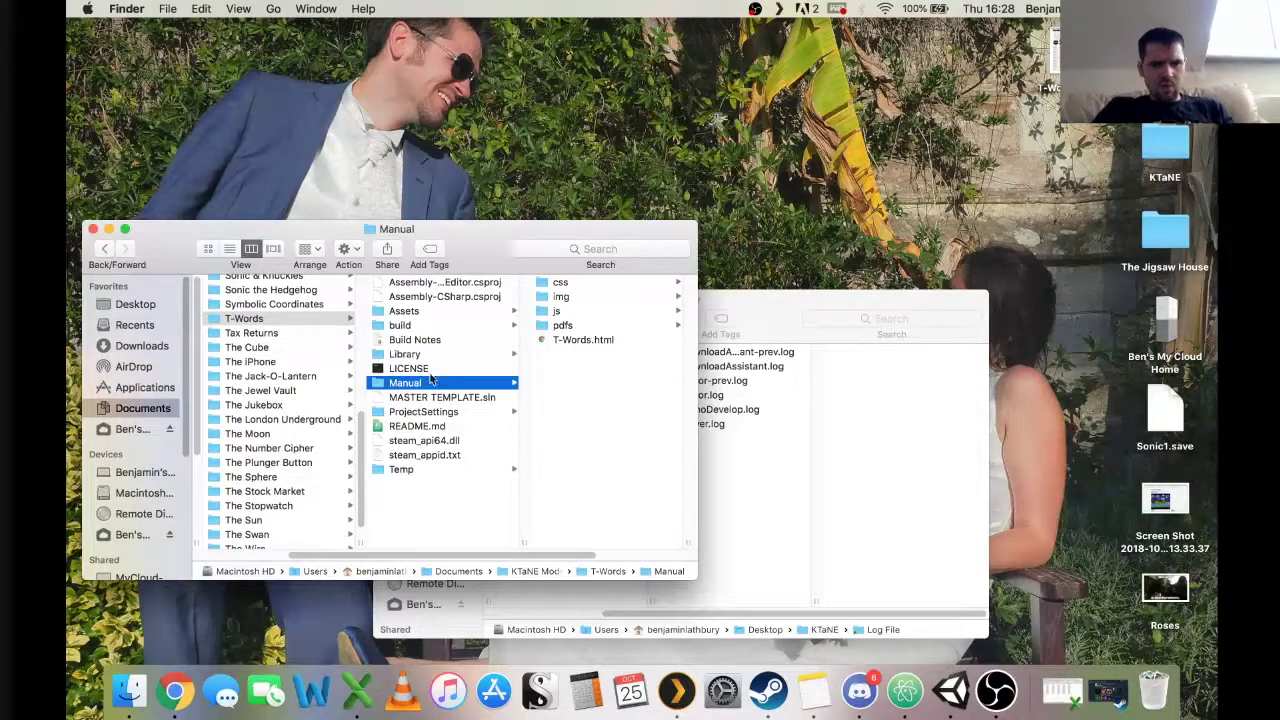
{"action": "scroll", "coordinate": [505, 335], "scroll_direction": "right", "scroll_amount": 3}
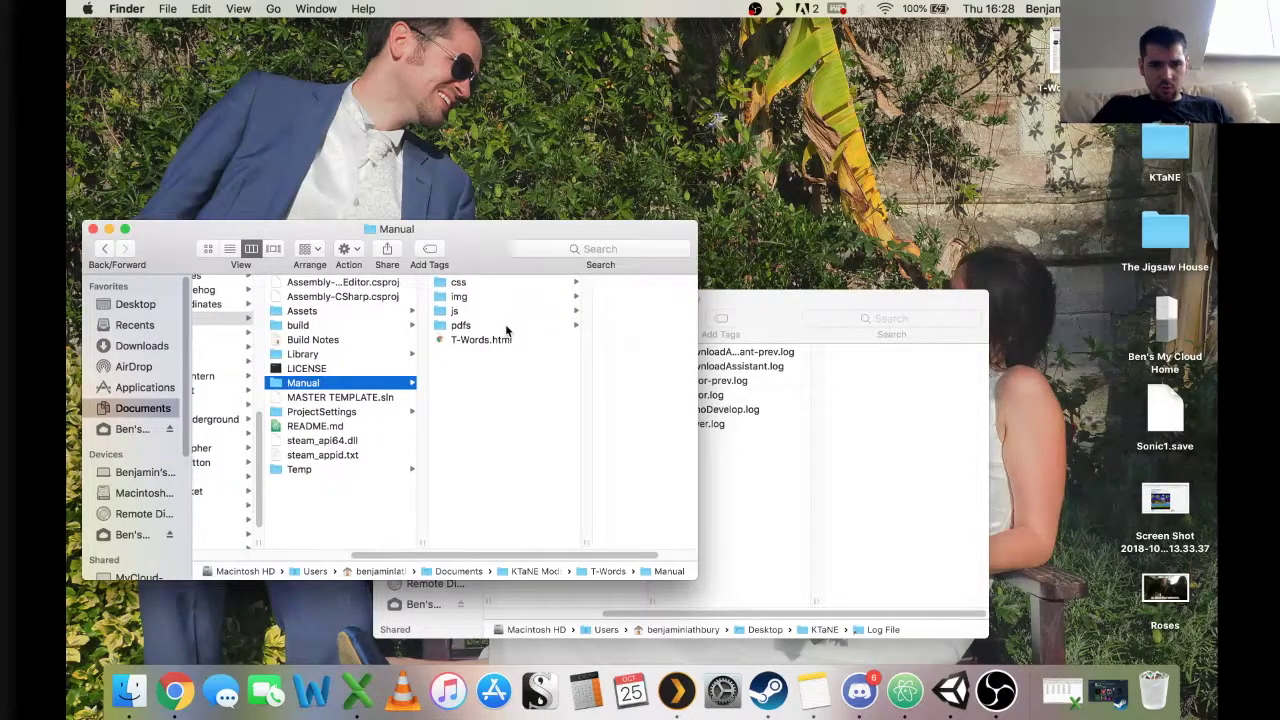
{"action": "left_click", "coordinate": [507, 326]}
{"action": "left_click", "coordinate": [575, 297]}
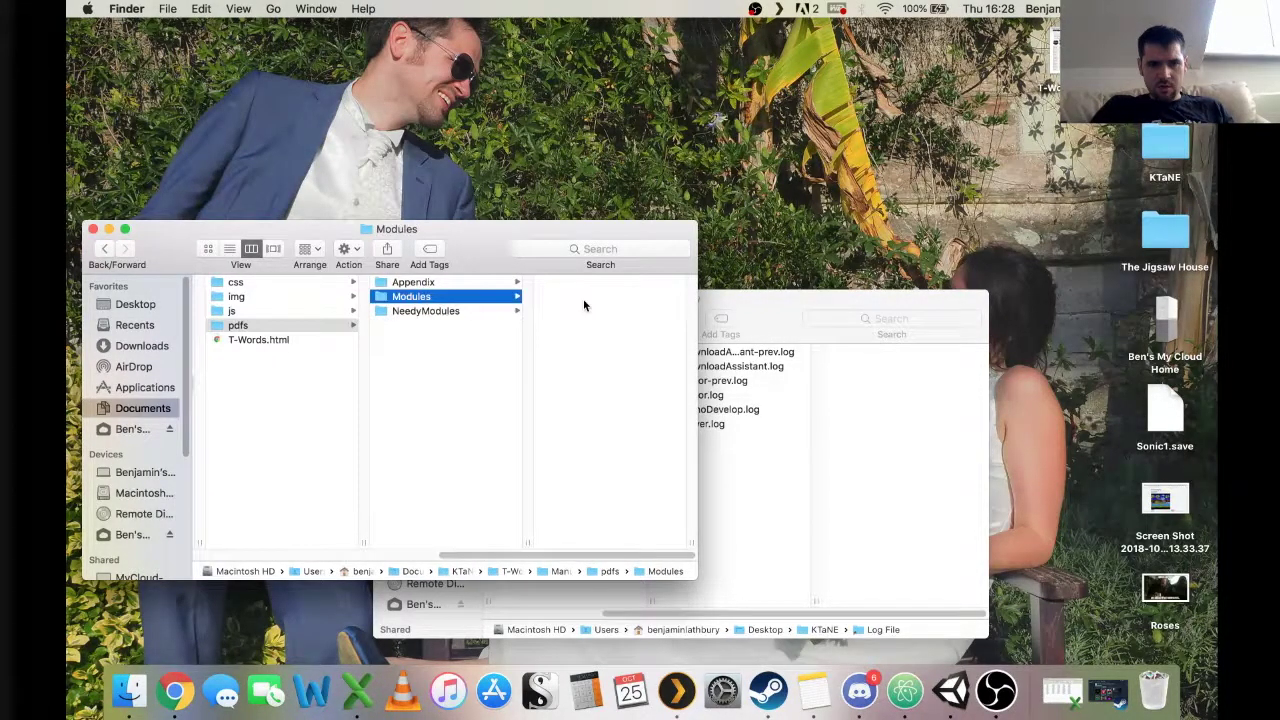
{"action": "left_click_drag", "start_coordinate": [1052, 58], "coordinate": [599, 325]}
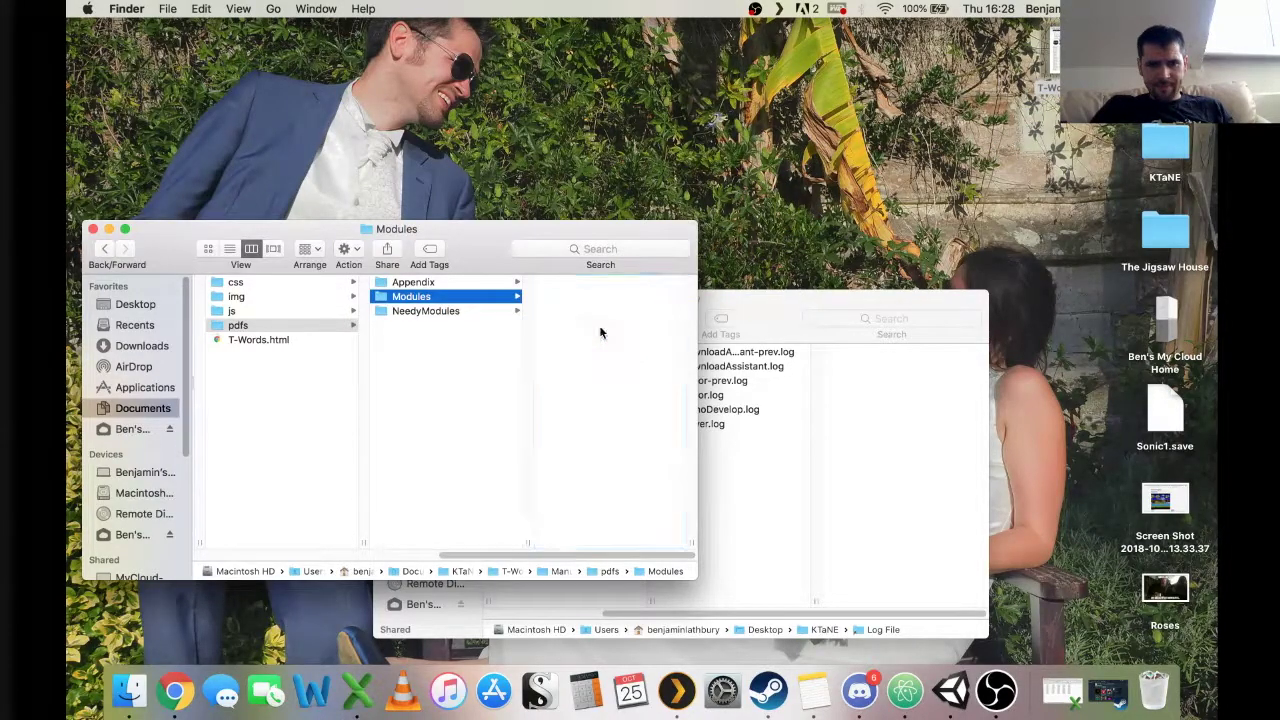
Step: Browse the Tax Returns mod's Manual > pdfs > Modules folder for comparison
{"action": "scroll", "coordinate": [491, 290], "scroll_direction": "left", "scroll_amount": 8}
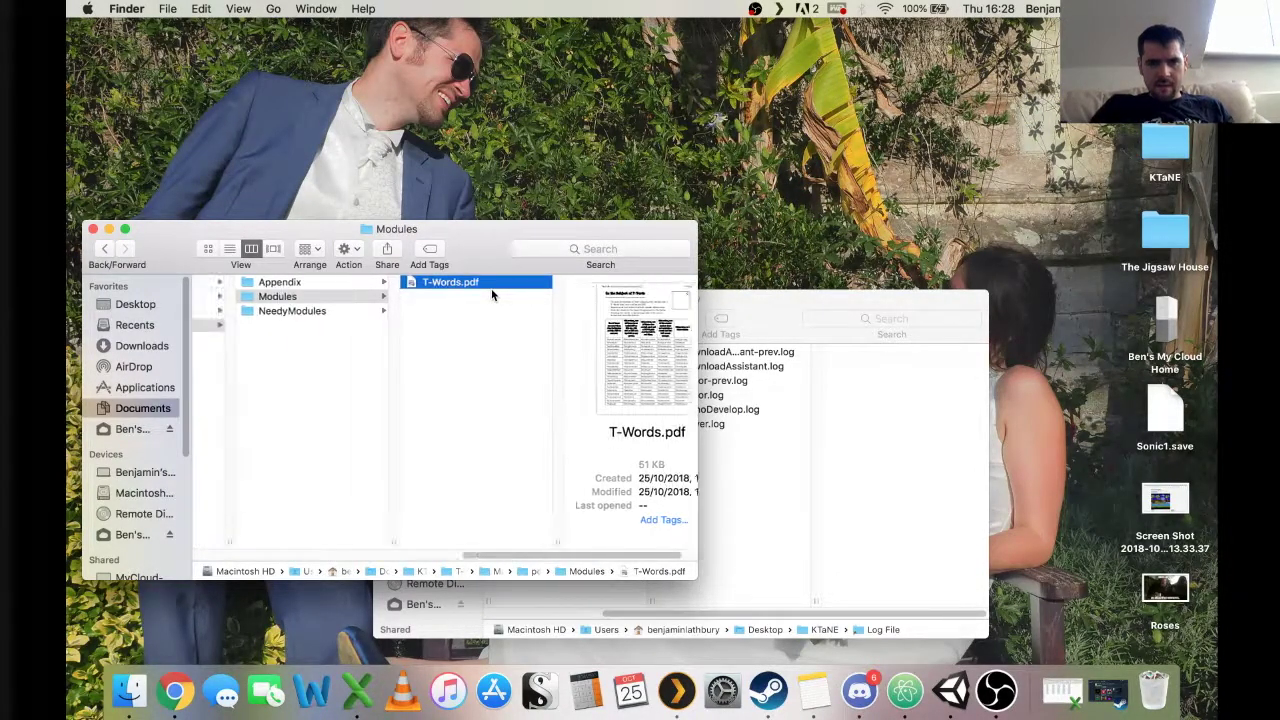
{"action": "left_click", "coordinate": [305, 334]}
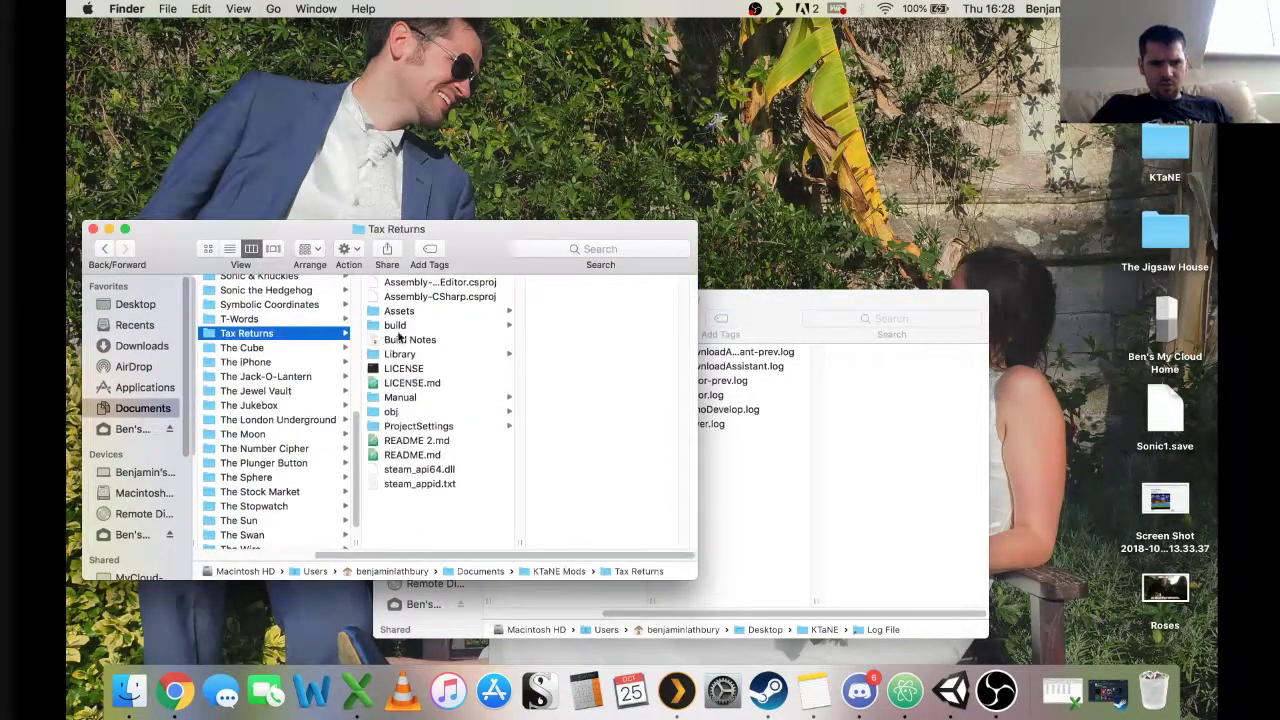
{"action": "left_click", "coordinate": [430, 397]}
{"action": "left_click", "coordinate": [568, 339]}
{"action": "left_click", "coordinate": [626, 298]}
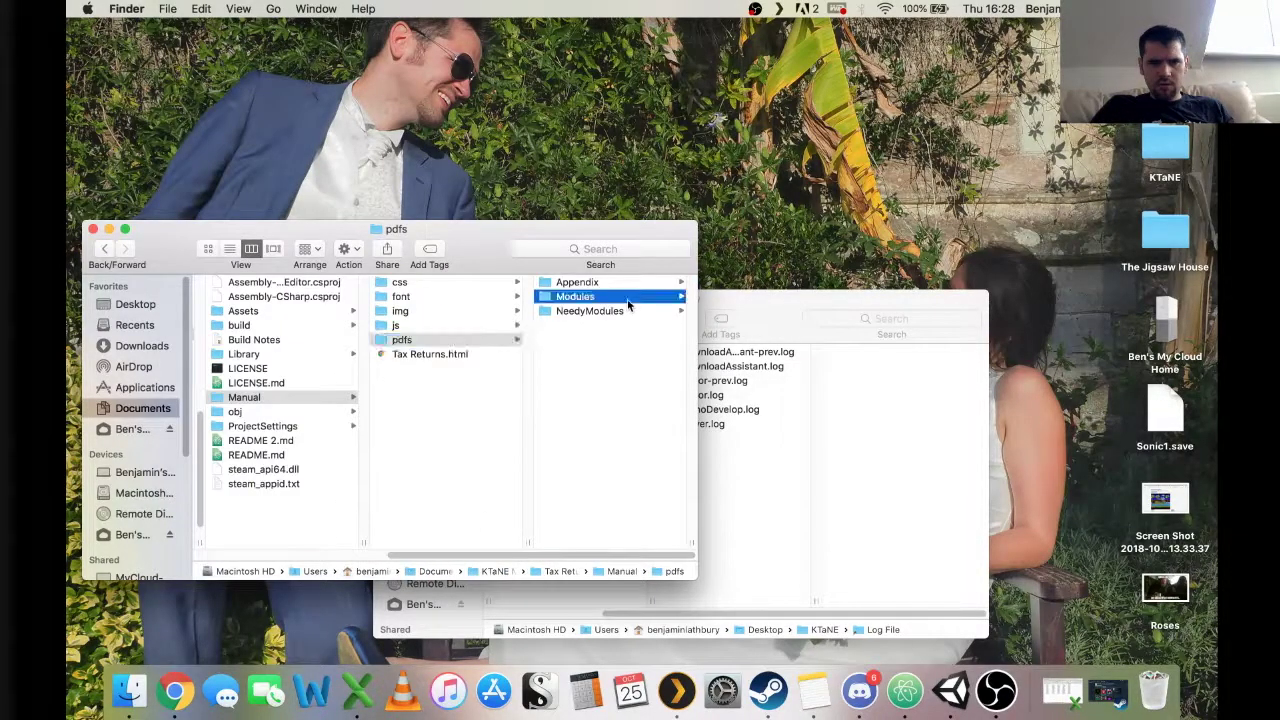
{"action": "scroll", "coordinate": [430, 400], "scroll_direction": "left", "scroll_amount": 6}
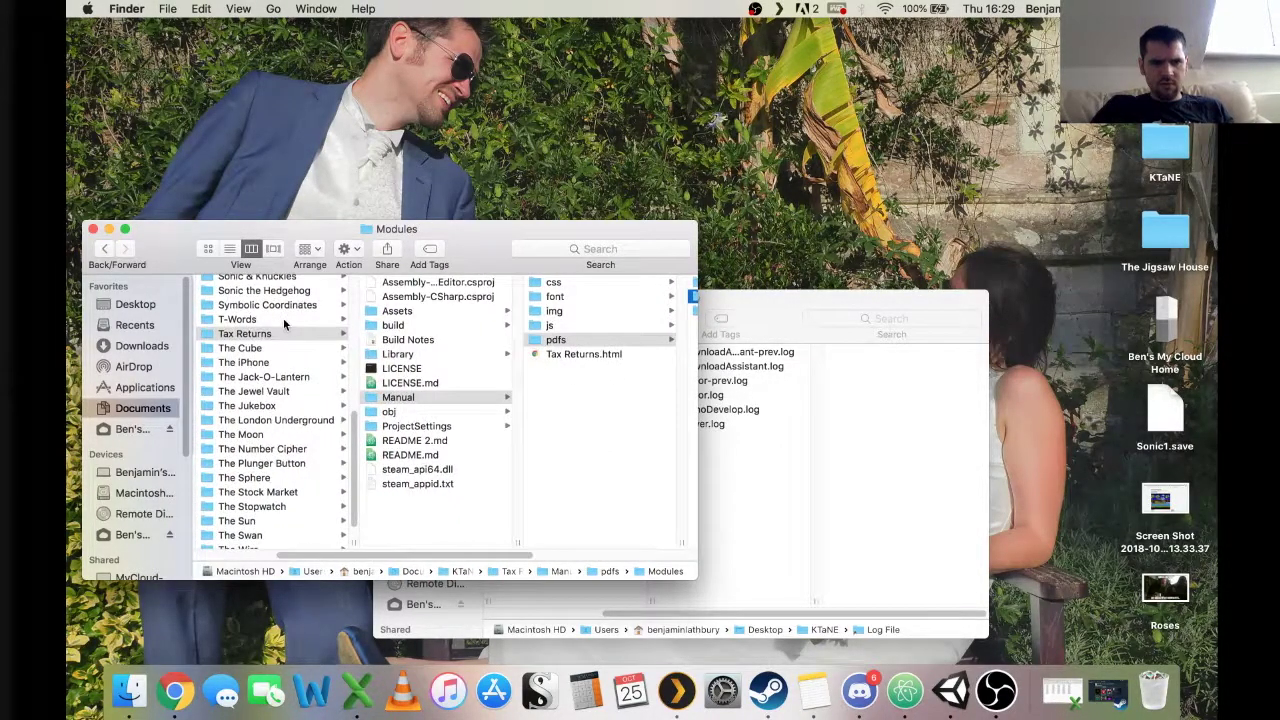
Step: Reopen the T-Words Manual > pdfs > Modules column showing T-Words.pdf
{"action": "left_click", "coordinate": [283, 319]}
{"action": "left_click", "coordinate": [419, 384]}
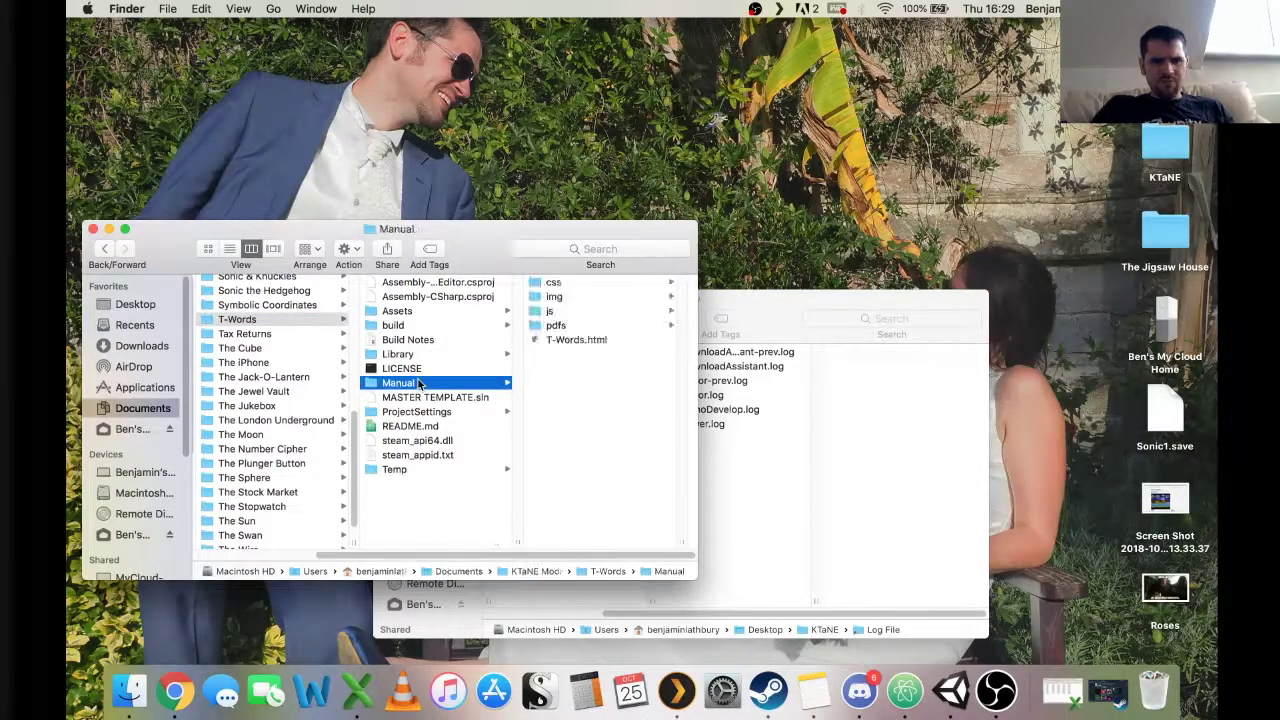
{"action": "left_click", "coordinate": [572, 326]}
{"action": "left_click", "coordinate": [623, 296]}
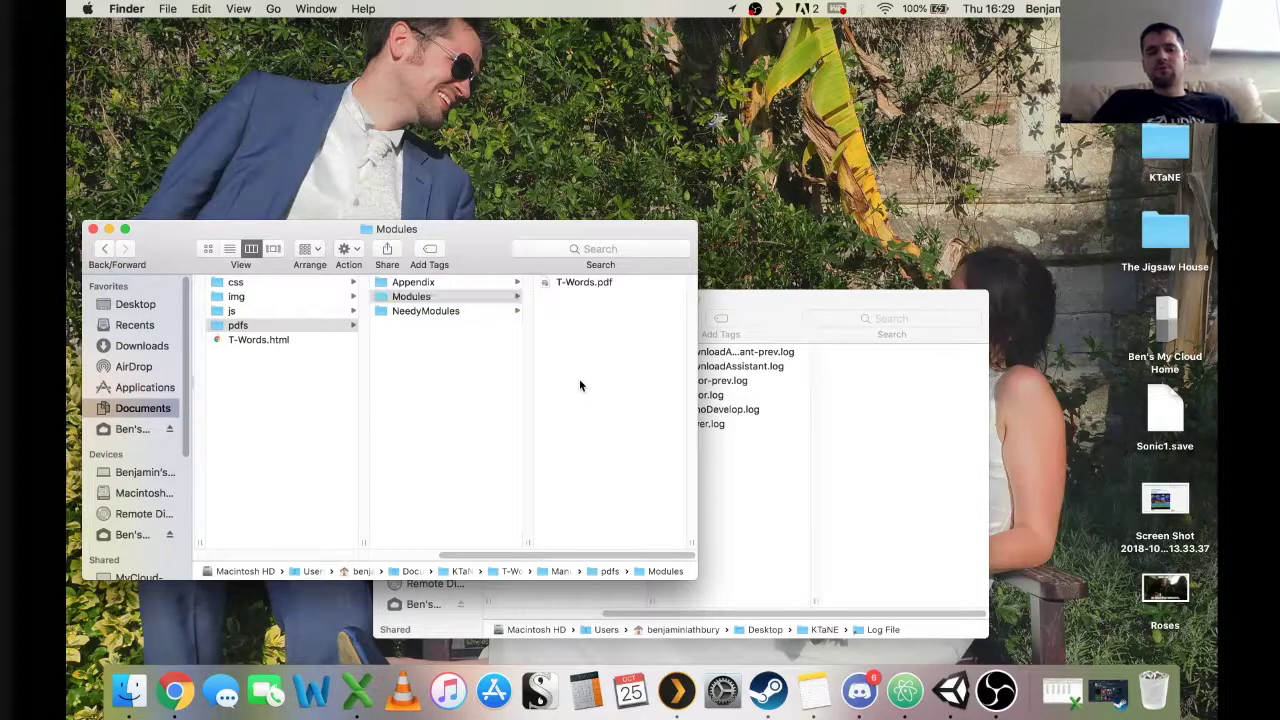
{"action": "scroll", "coordinate": [488, 385], "scroll_direction": "left", "scroll_amount": 3}
{"action": "scroll", "coordinate": [486, 385], "scroll_direction": "right", "scroll_amount": 3}
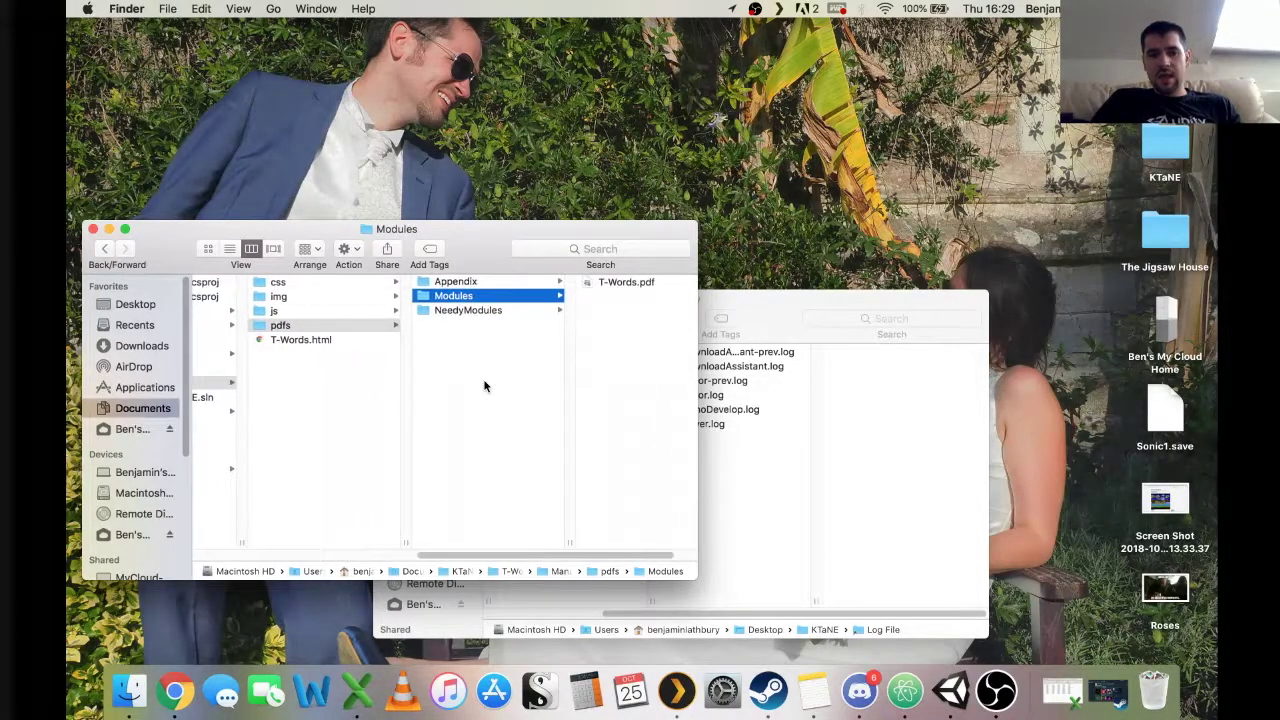
{"action": "scroll", "coordinate": [486, 391], "scroll_direction": "left", "scroll_amount": 3}
{"action": "scroll", "coordinate": [547, 411], "scroll_direction": "right", "scroll_amount": 3}
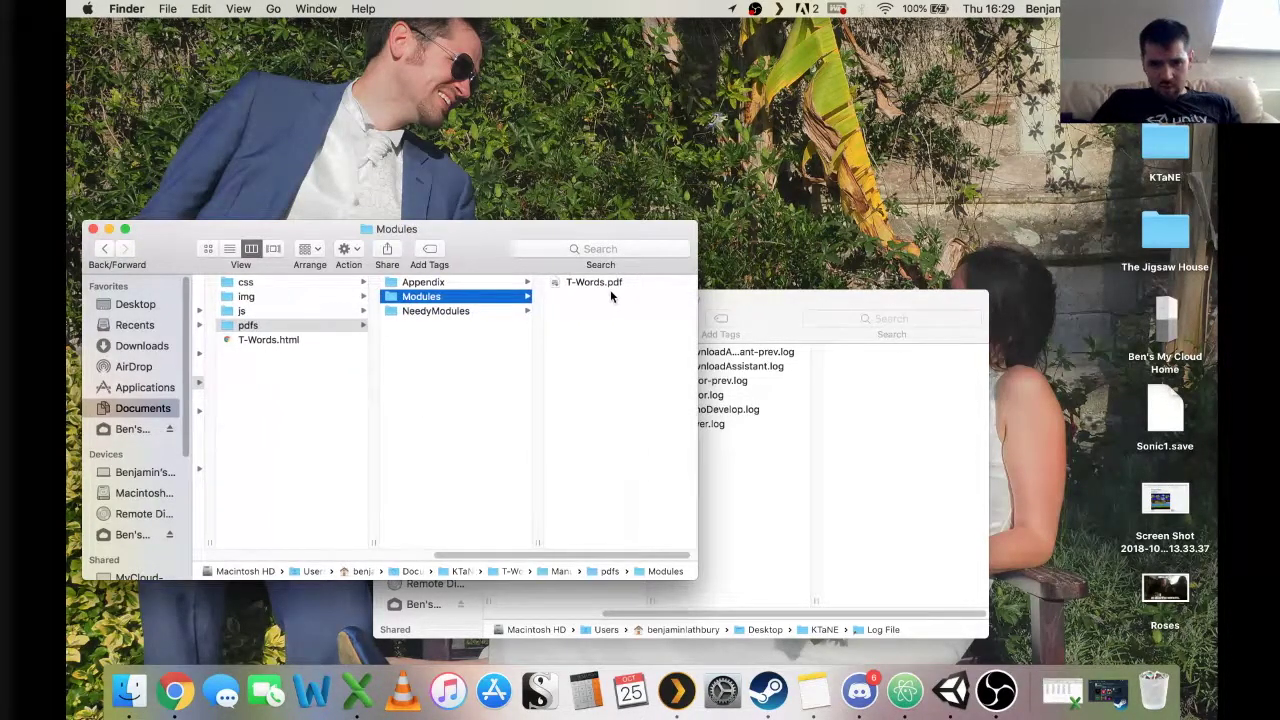
{"action": "left_click", "coordinate": [770, 296]}
Step: Apply the scene's tWords object to the tWords prefab and open Configure Mod
{"action": "key", "text": "ctrl+Right"}
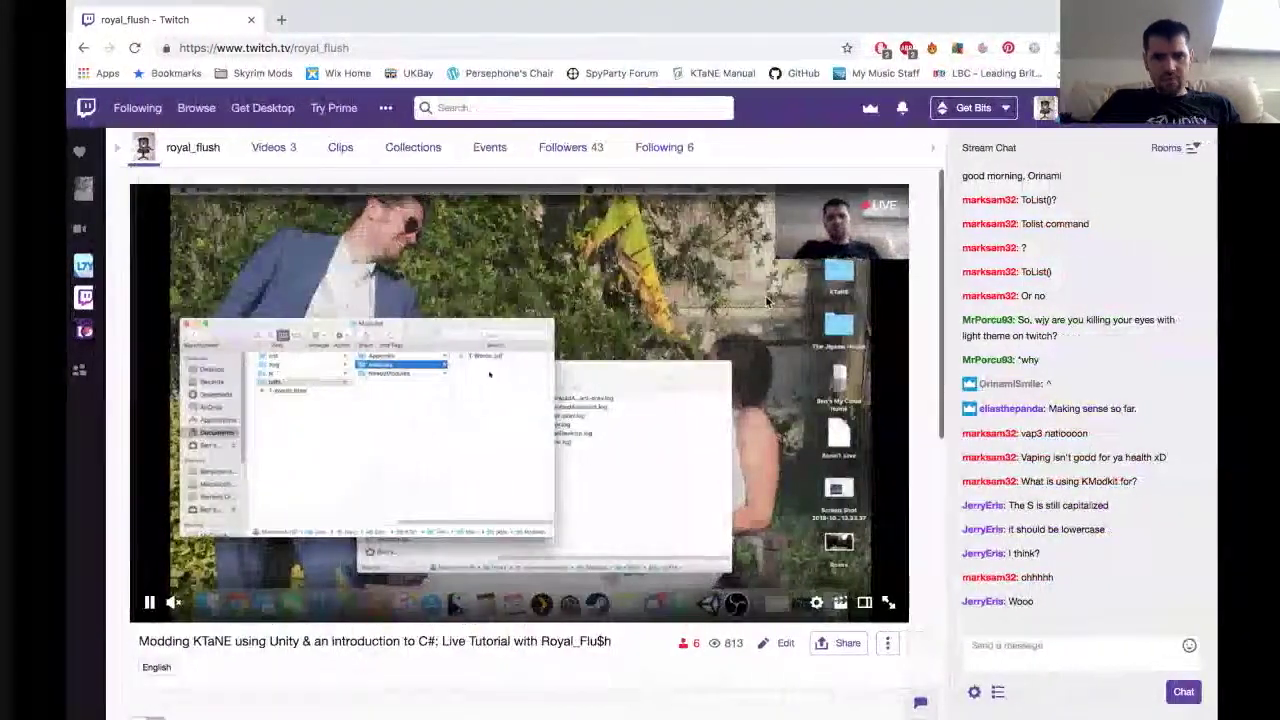
{"action": "key", "text": "ctrl+Up"}
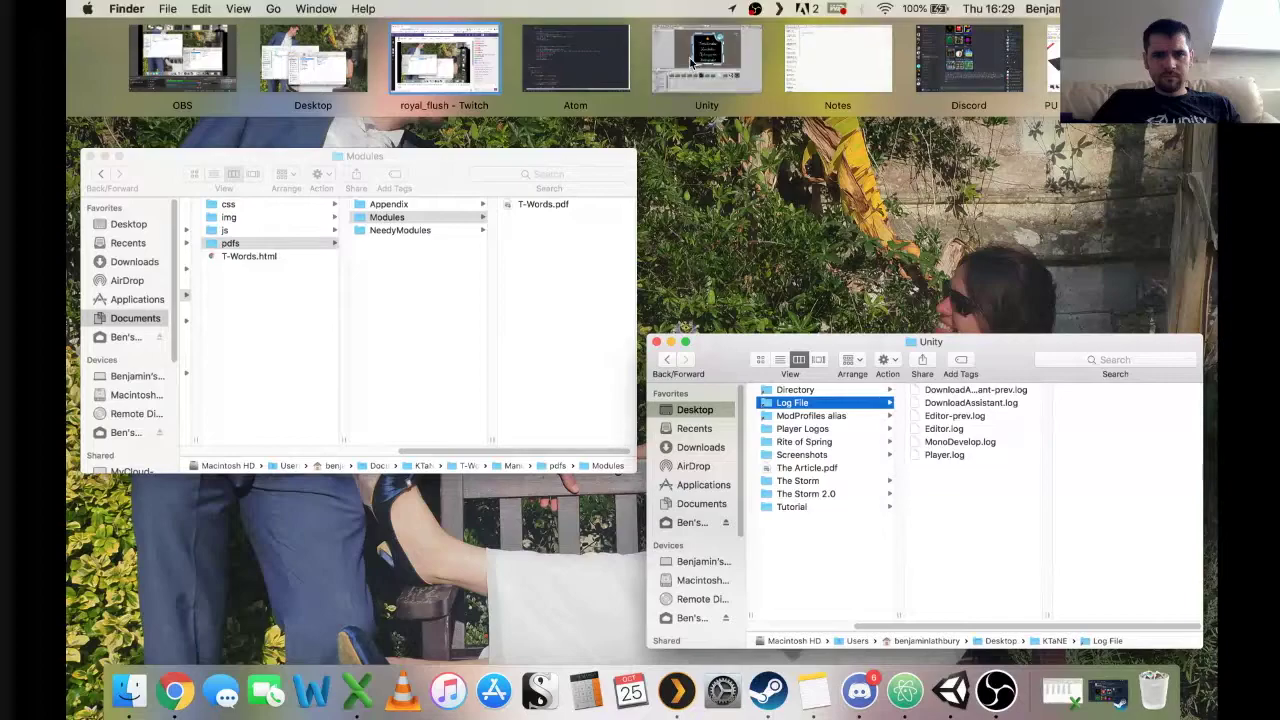
{"action": "left_click", "coordinate": [706, 58]}
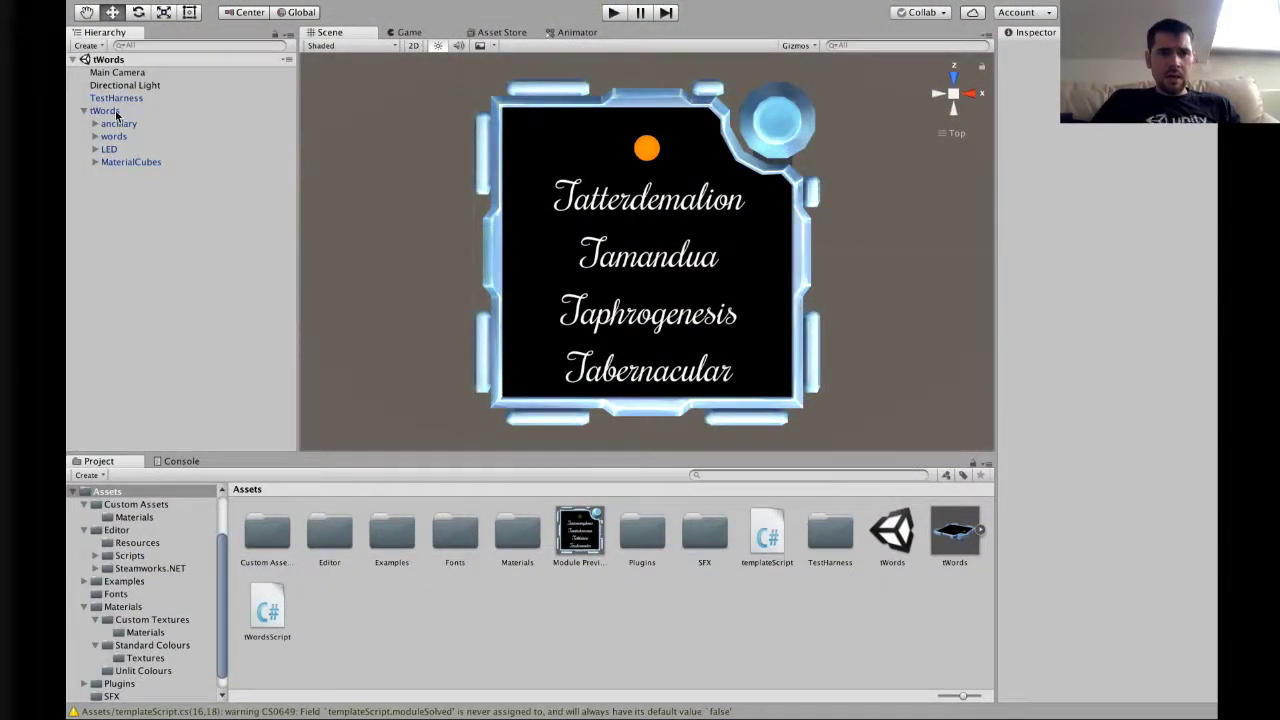
{"action": "left_click_drag", "start_coordinate": [116, 116], "coordinate": [940, 555]}
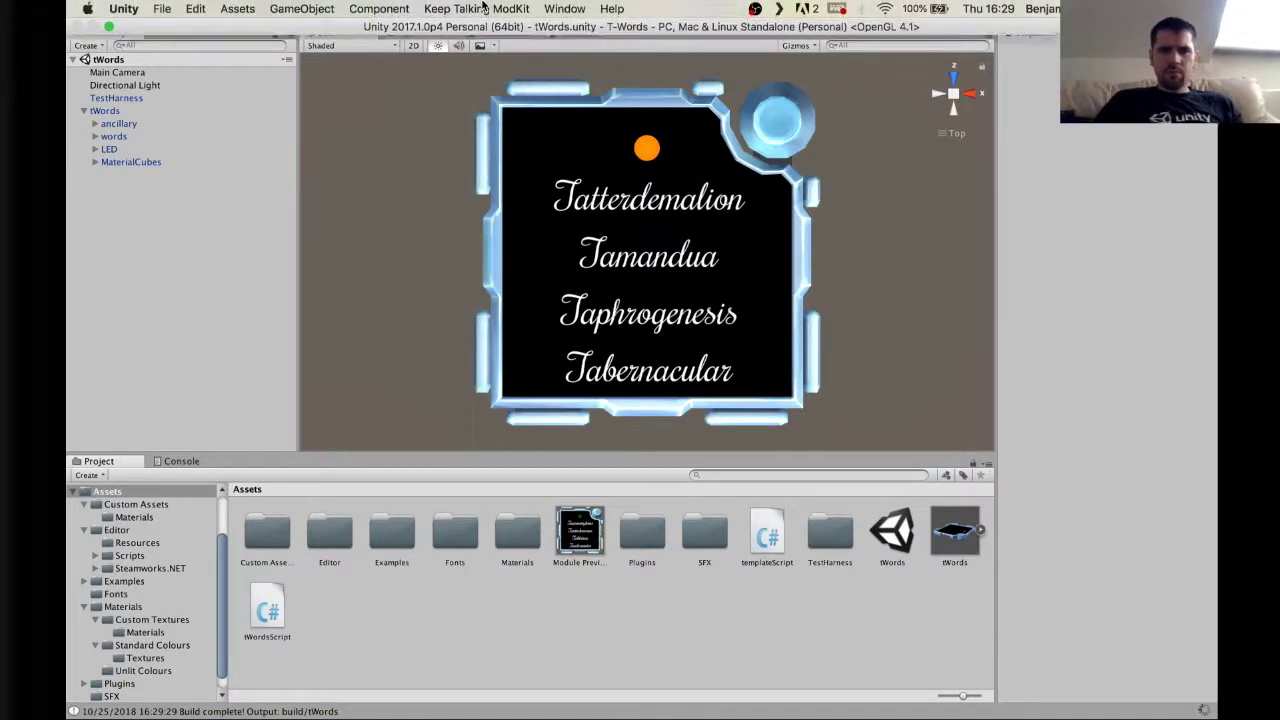
{"action": "left_click", "coordinate": [480, 8]}
{"action": "left_click", "coordinate": [460, 48]}
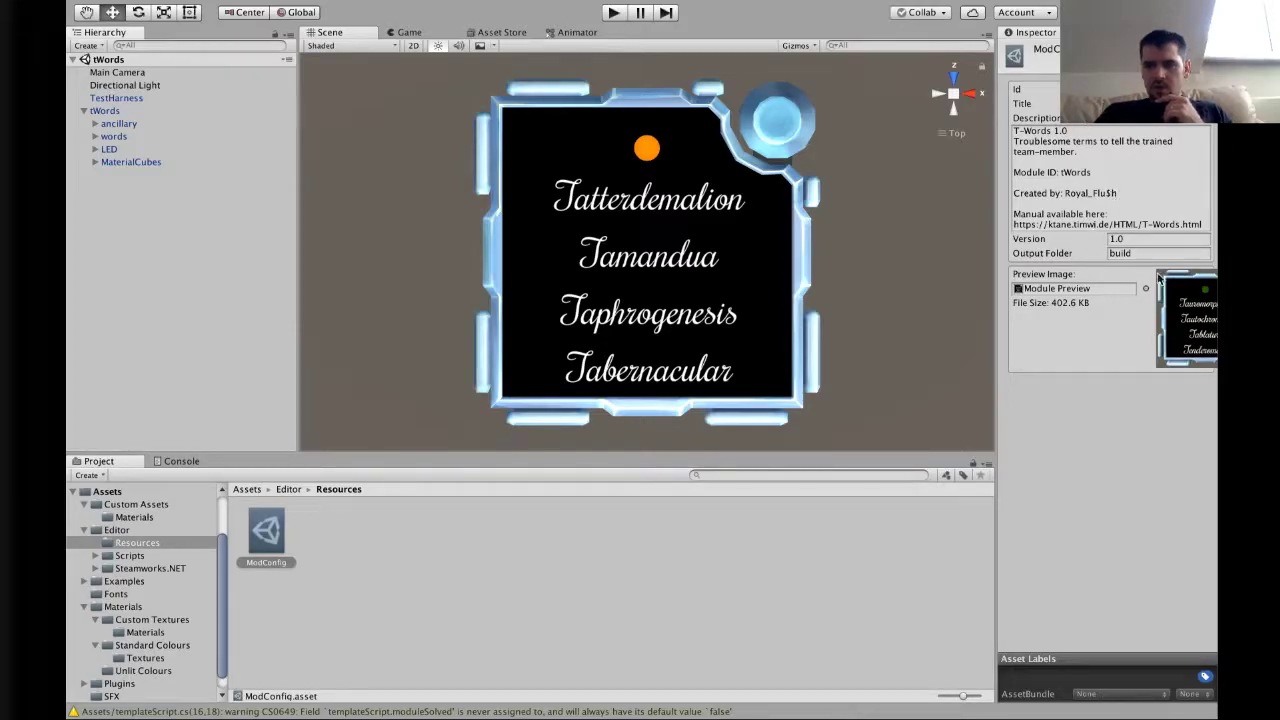
Step: Open the Build Notes document from the Finder window
{"action": "key", "text": "ctrl+Left"}
{"action": "key", "text": "ctrl+Left"}
{"action": "key", "text": "ctrl+Left"}
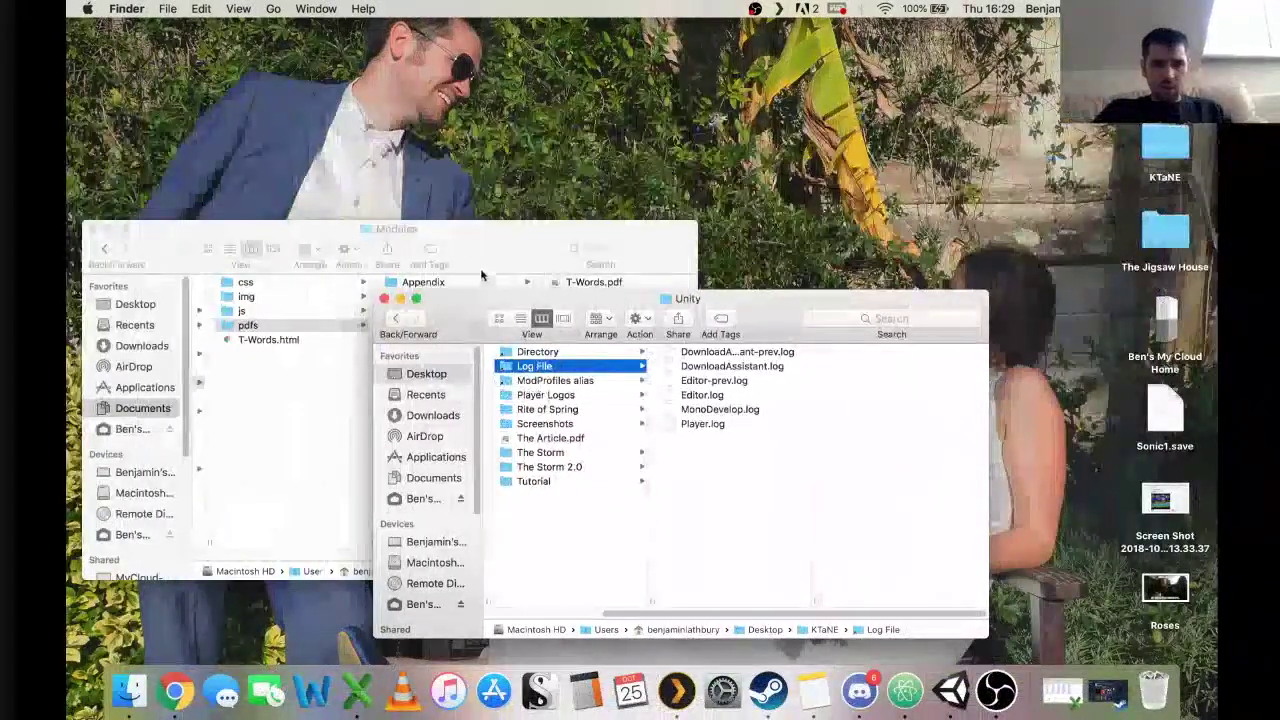
{"action": "left_click", "coordinate": [484, 276]}
{"action": "left_click", "coordinate": [788, 428]}
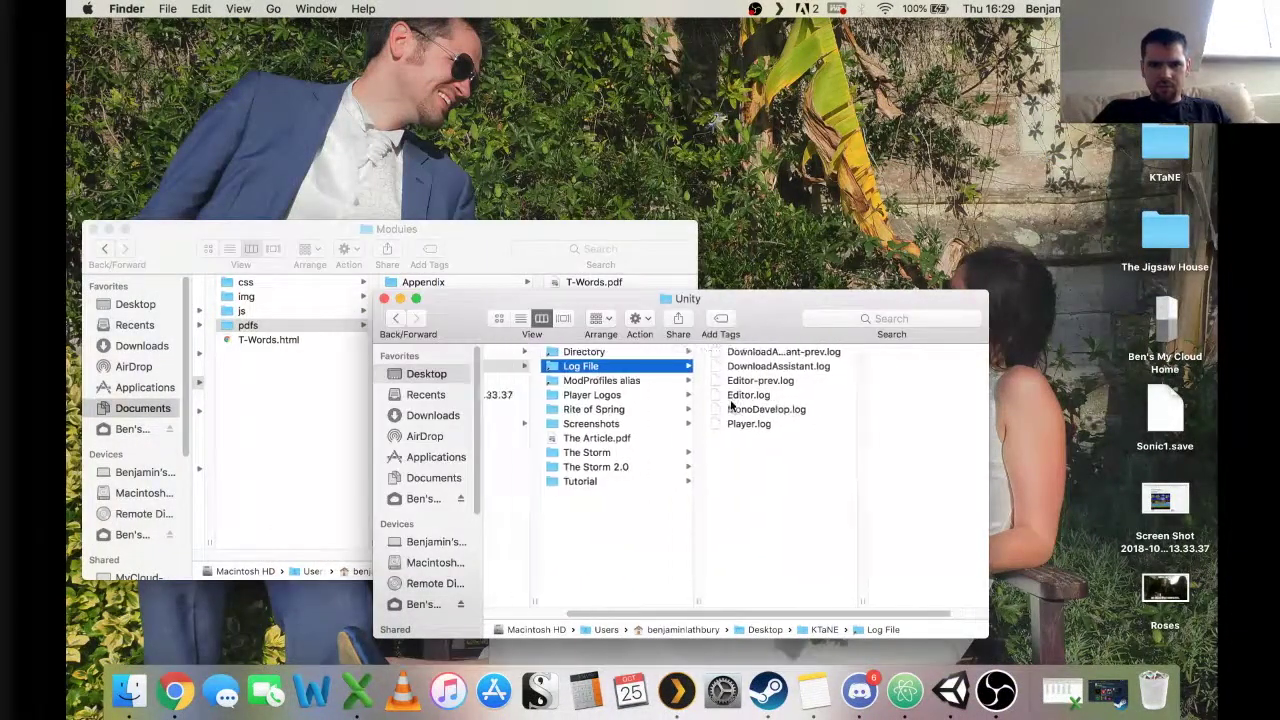
{"action": "scroll", "coordinate": [729, 409], "scroll_direction": "left", "scroll_amount": 5}
{"action": "left_click", "coordinate": [422, 229]}
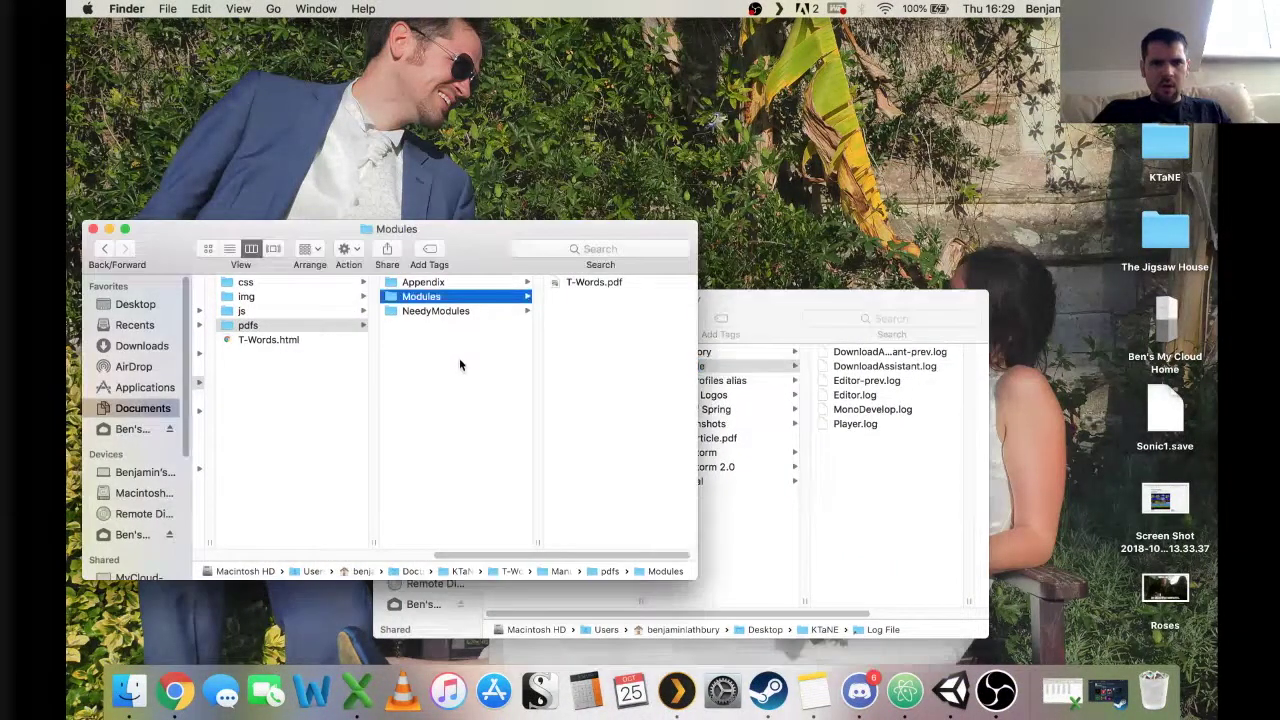
{"action": "scroll", "coordinate": [459, 358], "scroll_direction": "left", "scroll_amount": 5}
{"action": "double_click", "coordinate": [459, 343]}
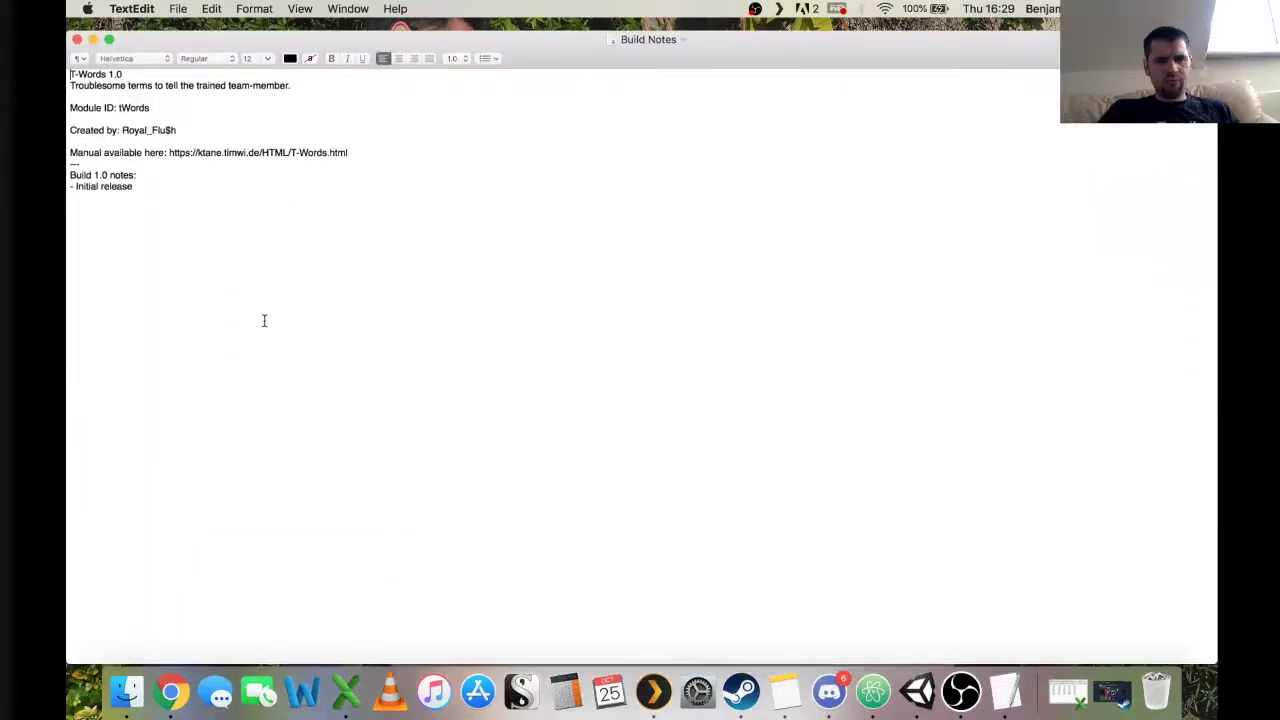
Step: Copy the Build 1.0 notes and Initial release lines, then return to Unity
{"action": "left_click_drag", "start_coordinate": [152, 218], "coordinate": [70, 198]}
{"action": "key", "text": "super+c"}
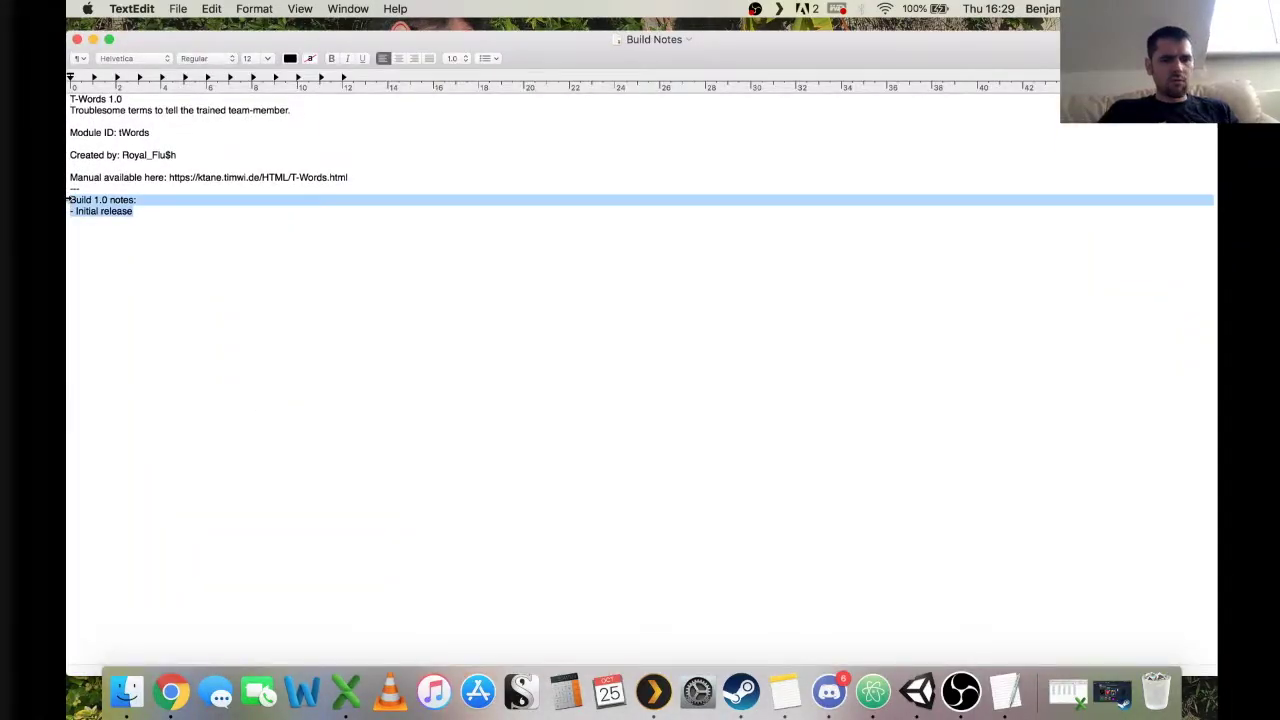
{"action": "key", "text": "super+w"}
{"action": "key", "text": "ctrl+Right"}
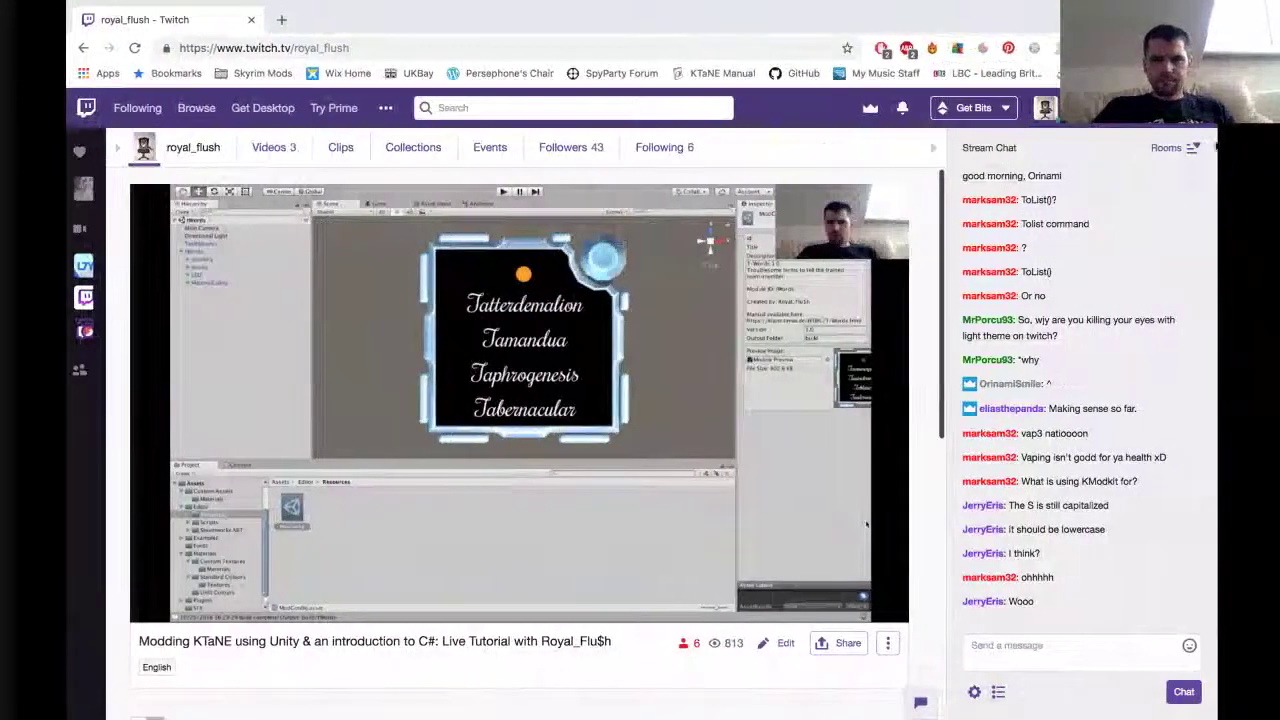
{"action": "key", "text": "ctrl+Right"}
{"action": "key", "text": "ctrl+Right"}
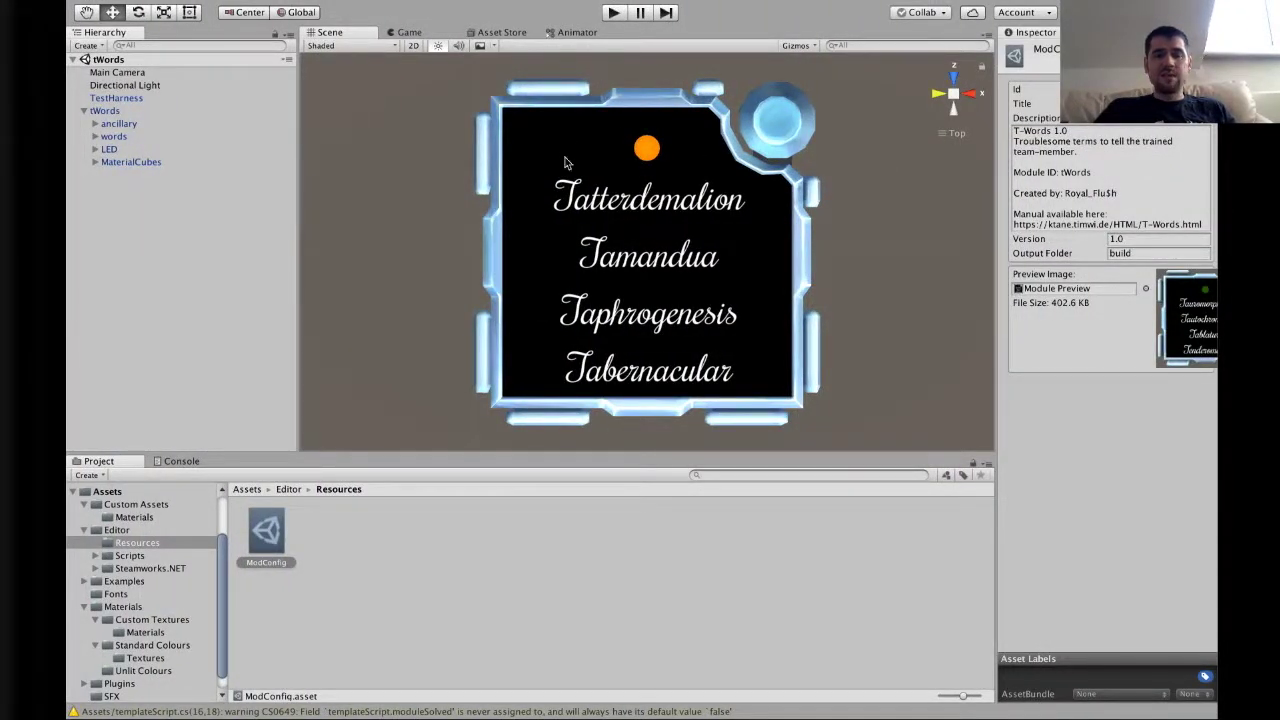
Step: In the Steam Workshop Tool, set the title to 'On the Subject of T-Words'
{"action": "mouse_move", "coordinate": [558, 6]}
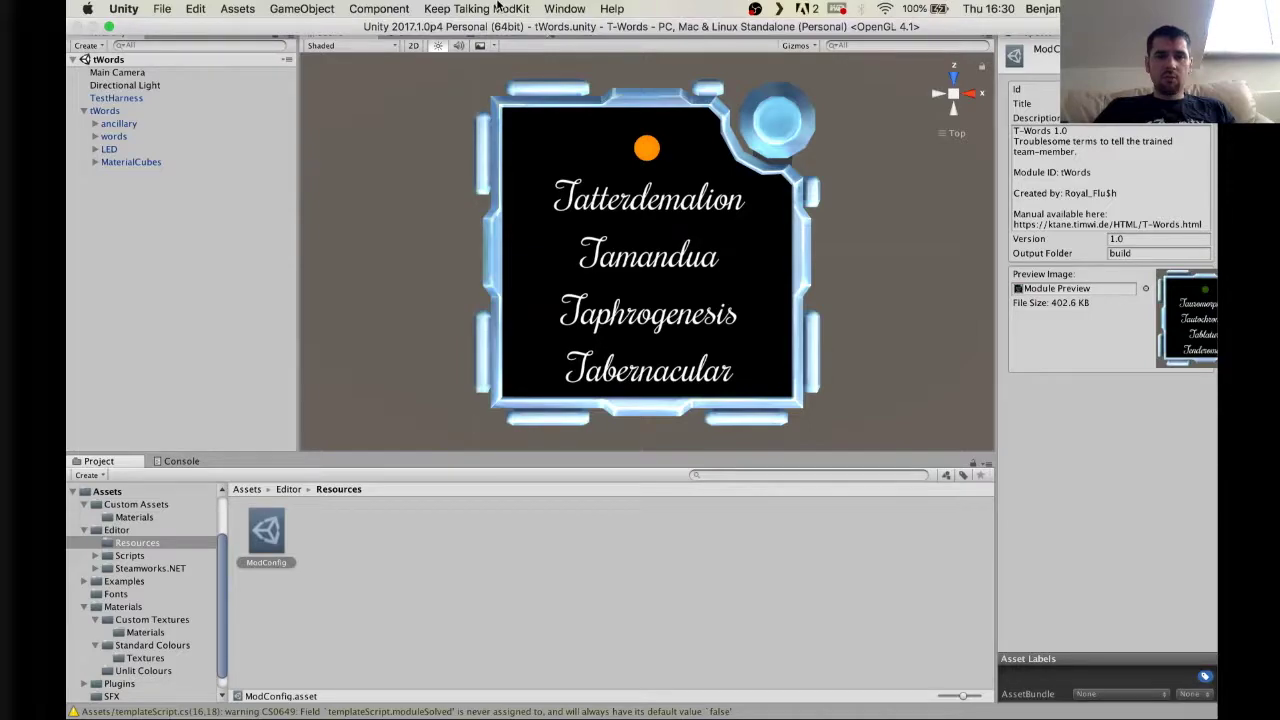
{"action": "left_click", "coordinate": [500, 8]}
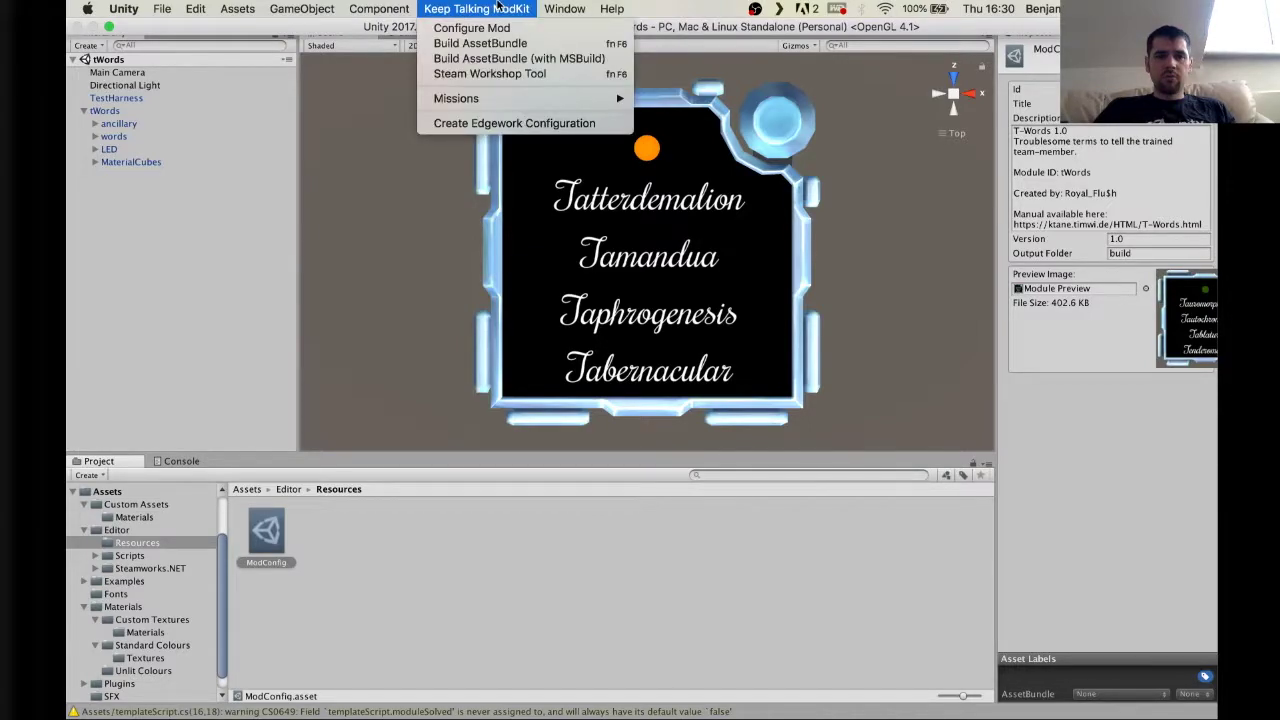
{"action": "left_click", "coordinate": [505, 75]}
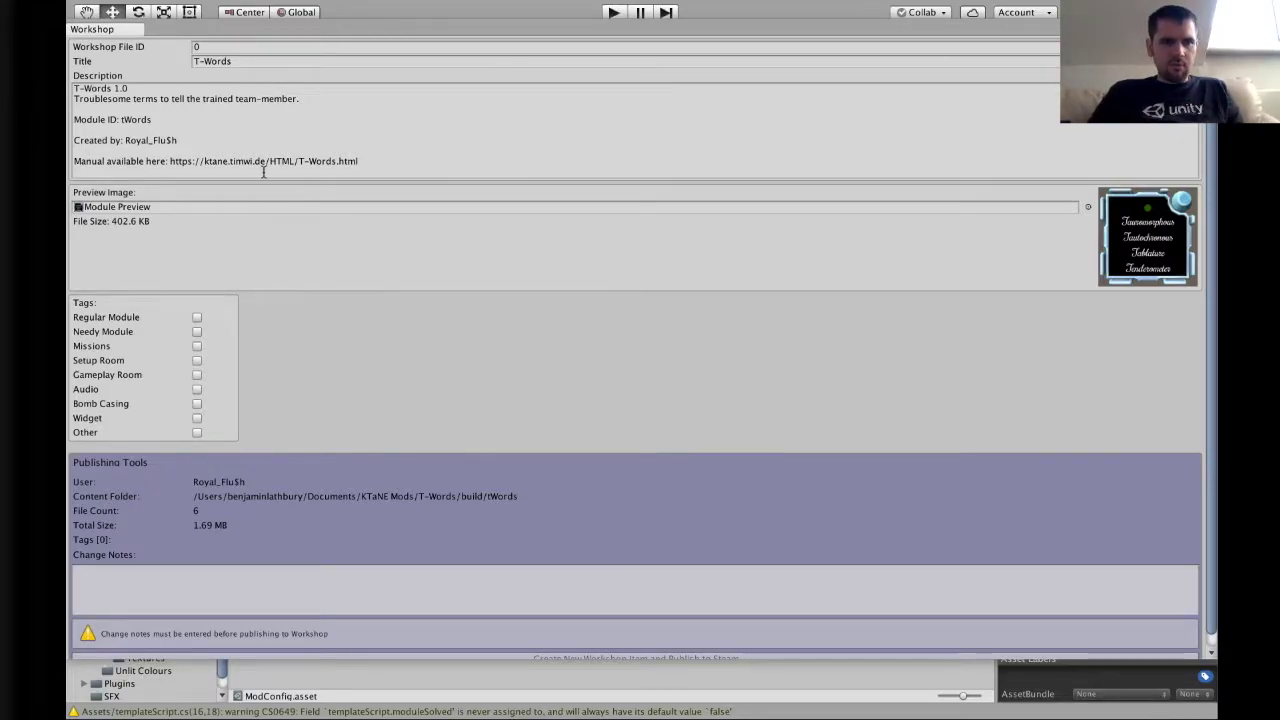
{"action": "left_click", "coordinate": [218, 48]}
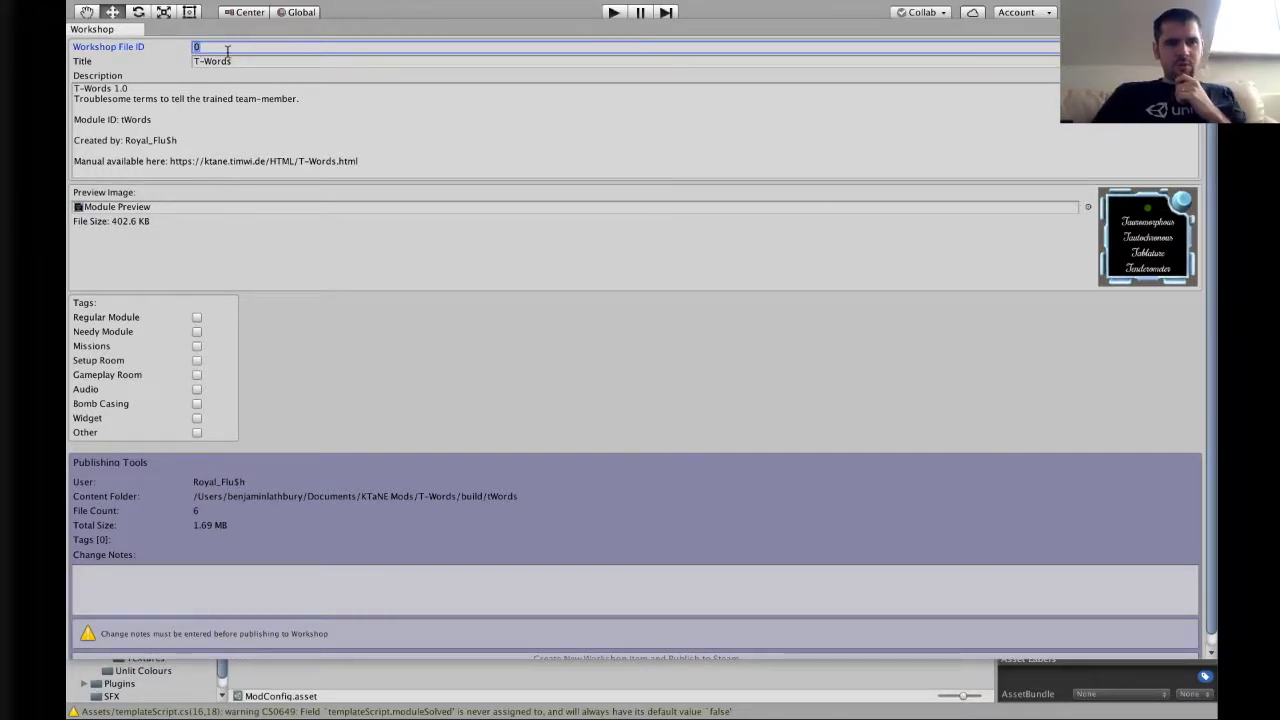
{"action": "left_click", "coordinate": [321, 61]}
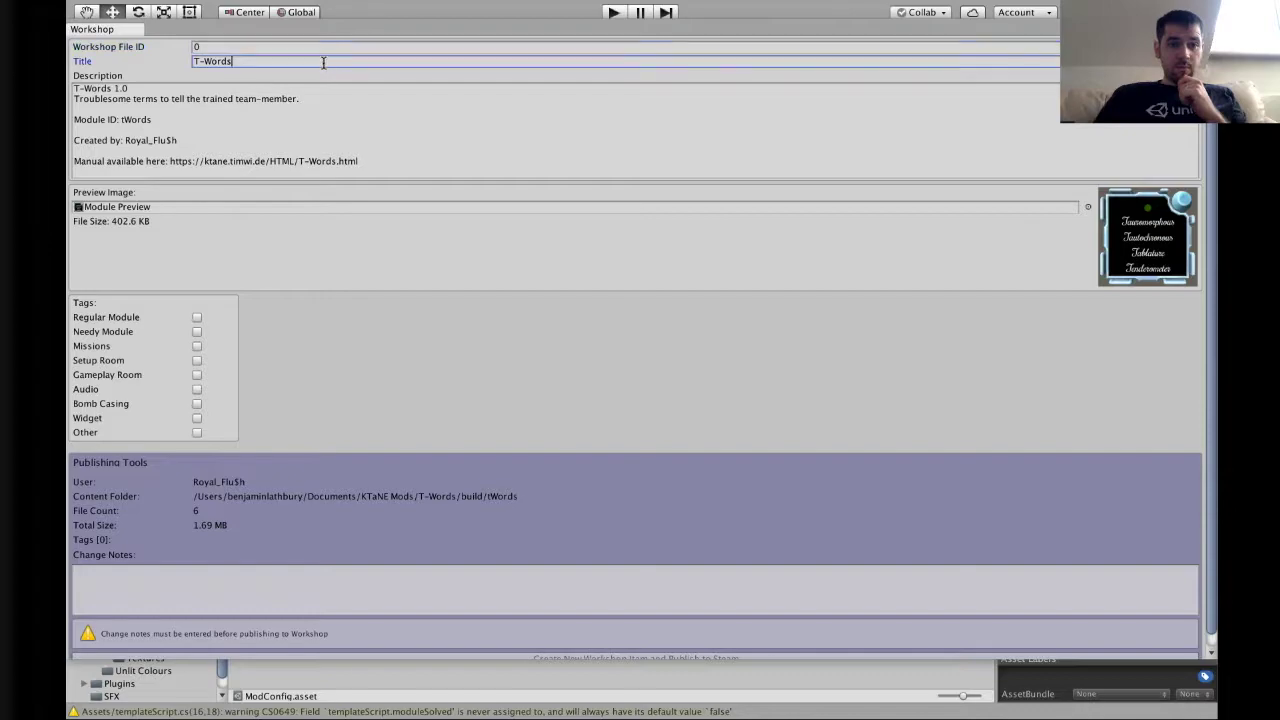
{"action": "left_click", "coordinate": [262, 63]}
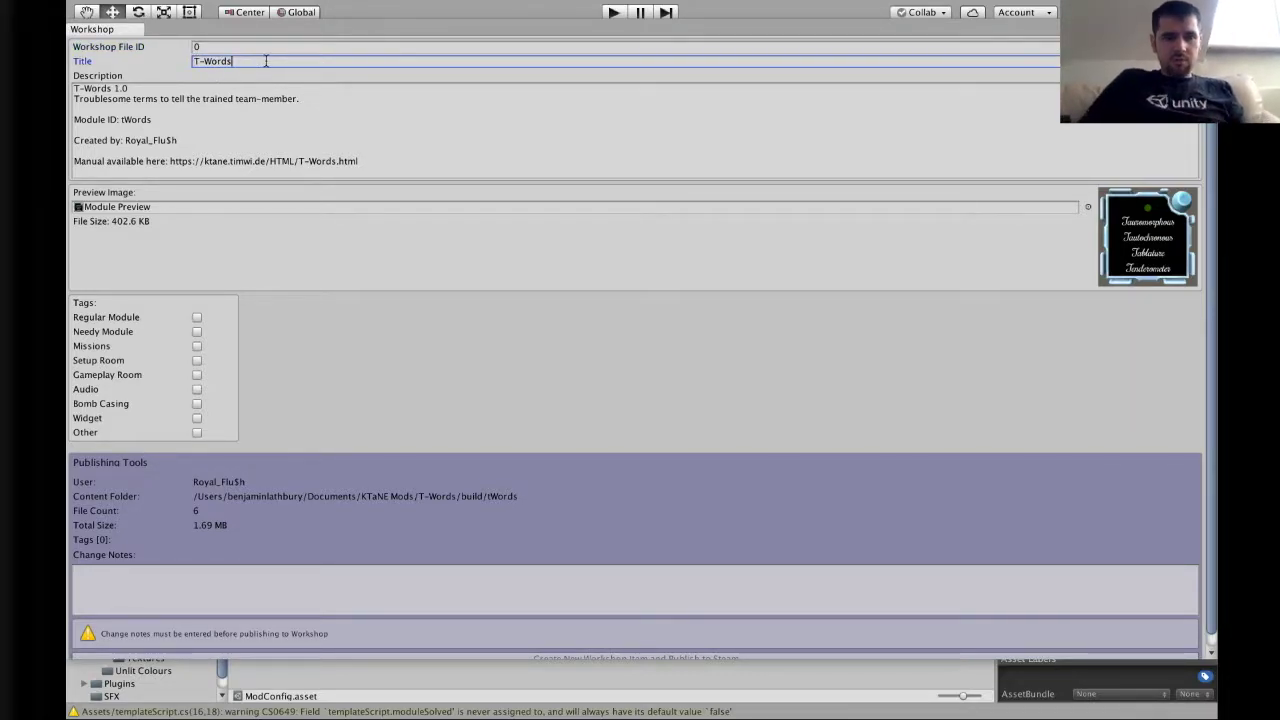
{"action": "type", "text": "the Subject of"}
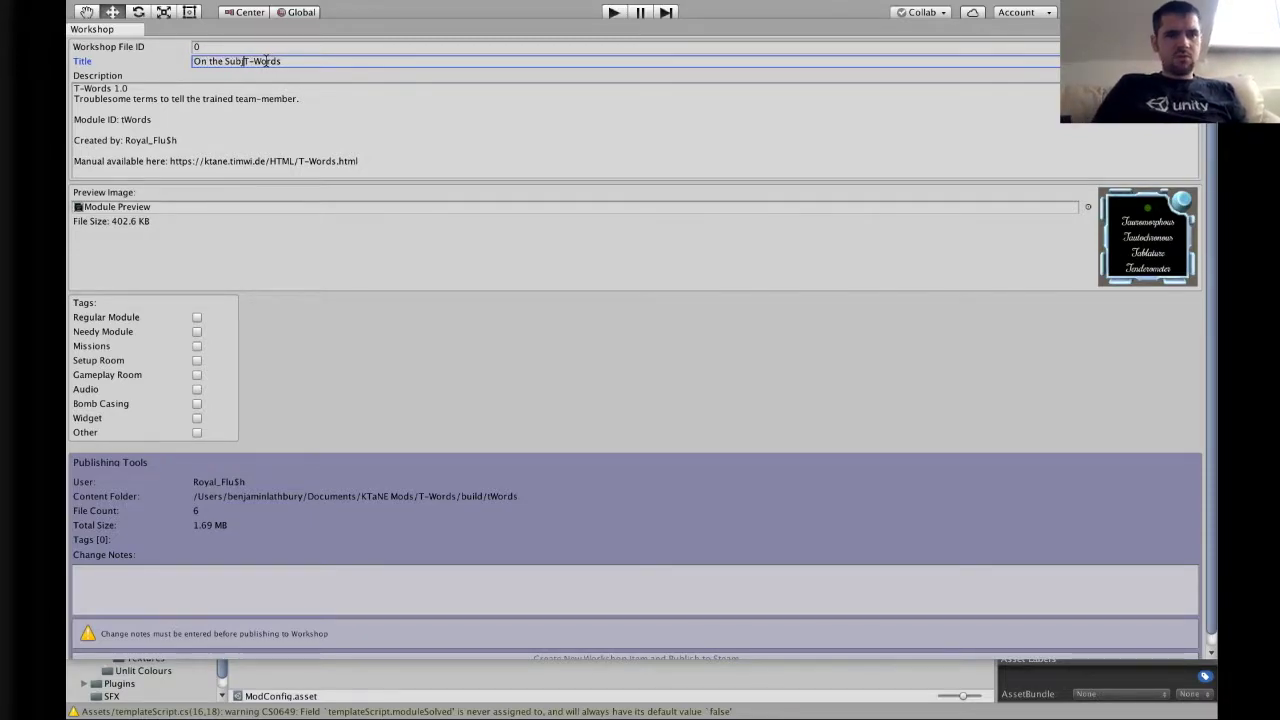
Step: Paste the Build 1.0 initial release notes into Change Notes
{"action": "left_click", "coordinate": [286, 147]}
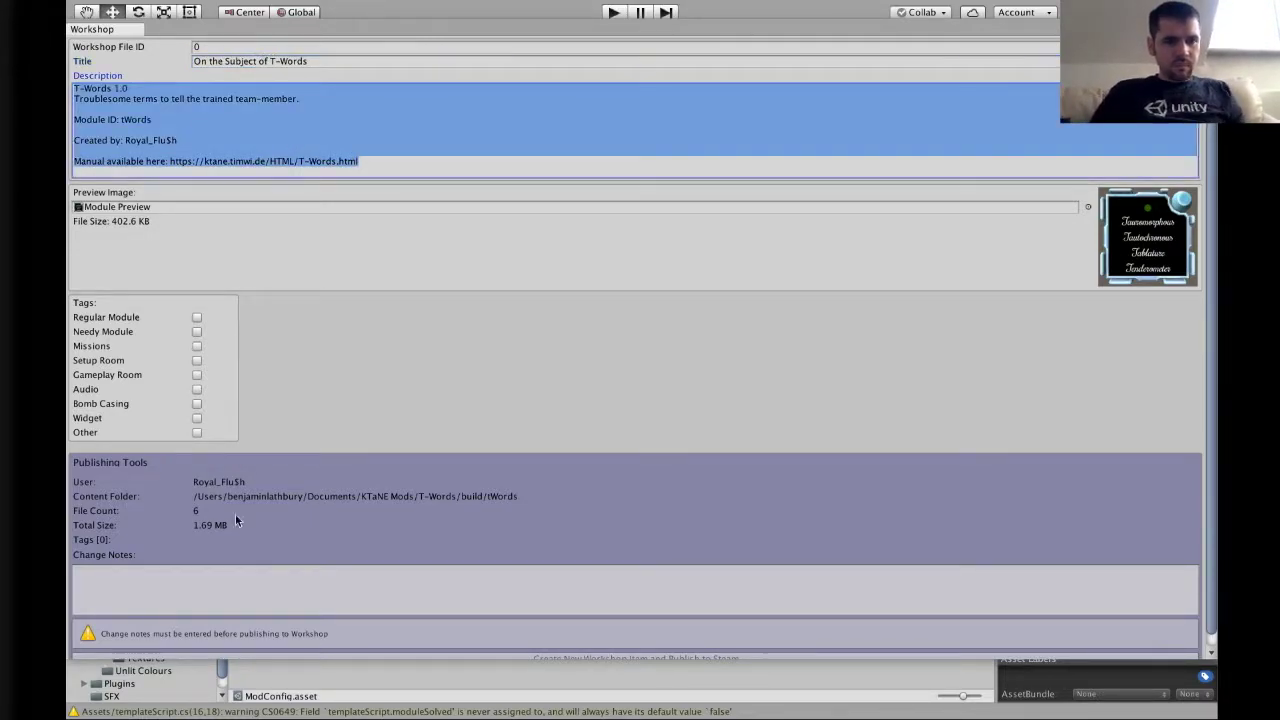
{"action": "left_click", "coordinate": [211, 587]}
{"action": "key", "text": "super+v"}
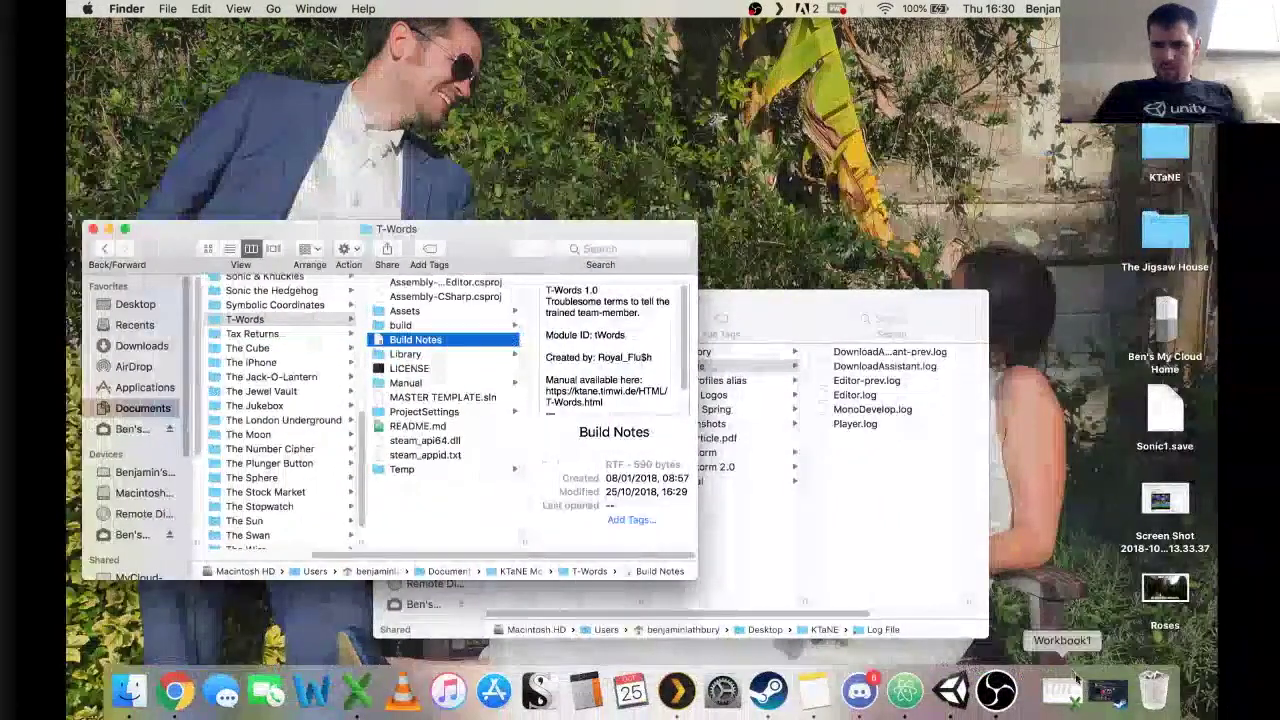
Step: Open the Jack-O'-Lantern Workshop item in Steam and browse its screenshot gallery
{"action": "left_click", "coordinate": [1100, 690]}
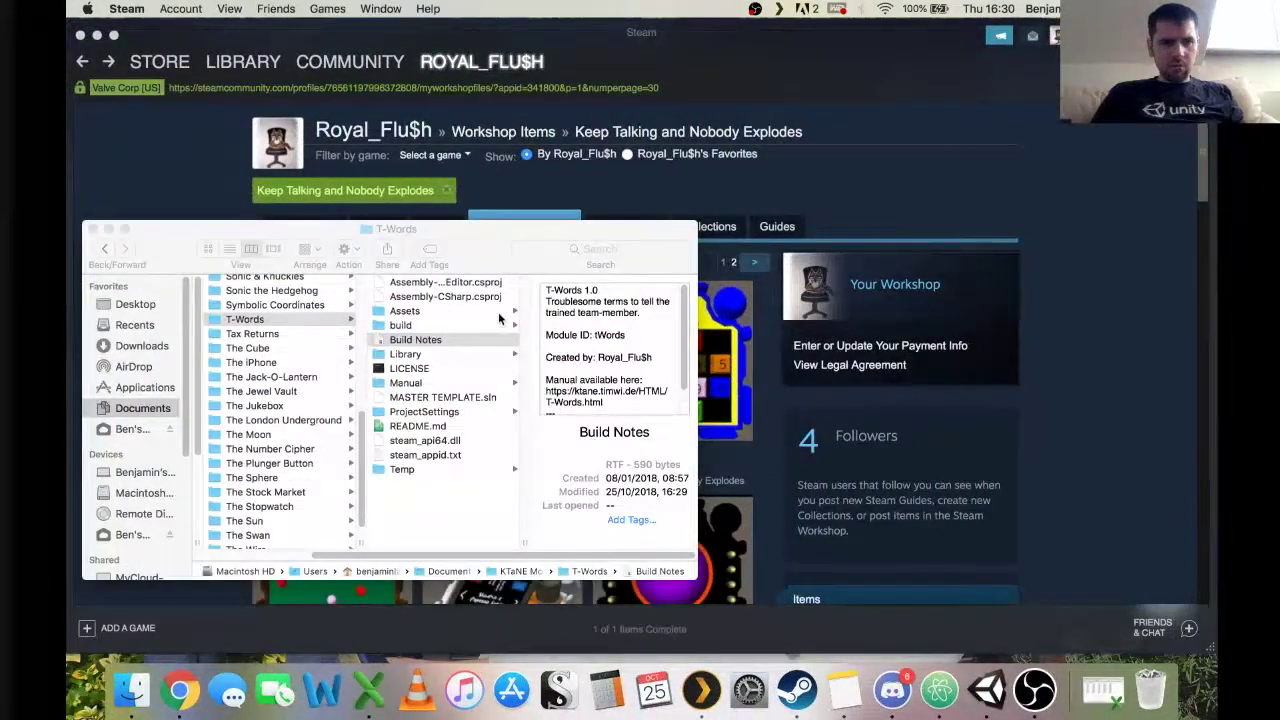
{"action": "scroll", "coordinate": [366, 274], "scroll_direction": "down", "scroll_amount": 5}
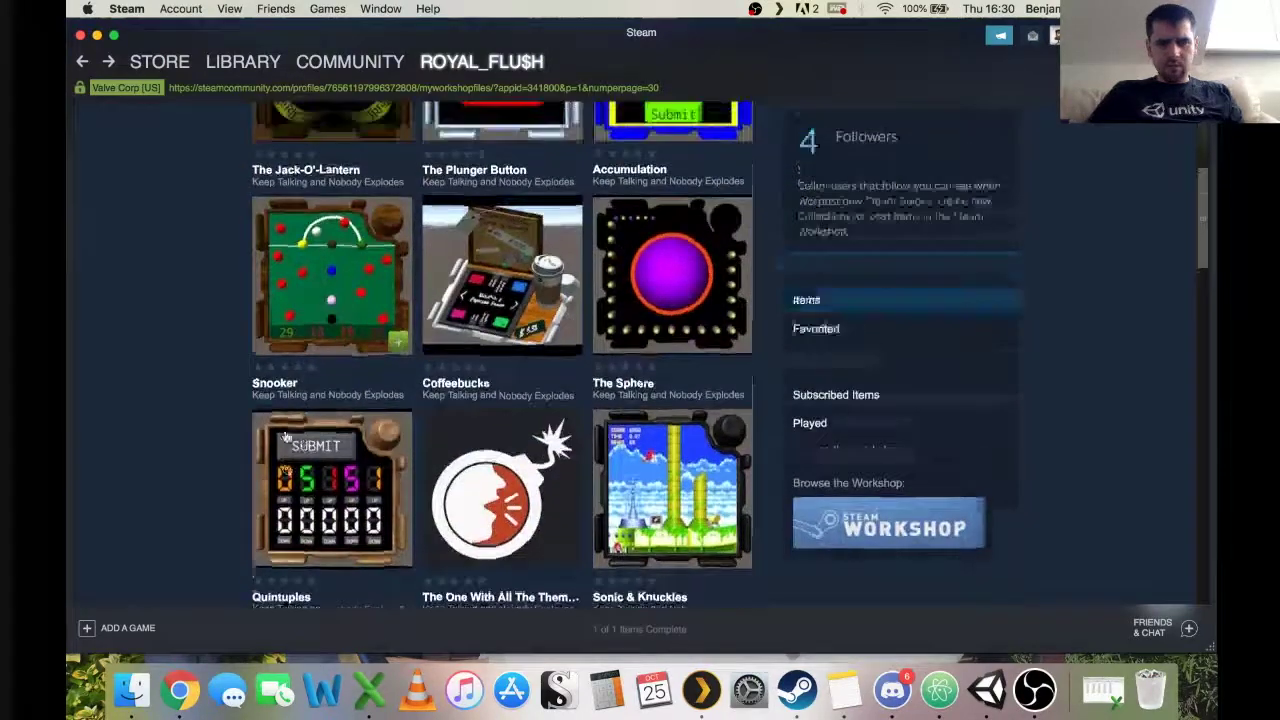
{"action": "scroll", "coordinate": [366, 274], "scroll_direction": "up", "scroll_amount": 4}
{"action": "left_click", "coordinate": [366, 274]}
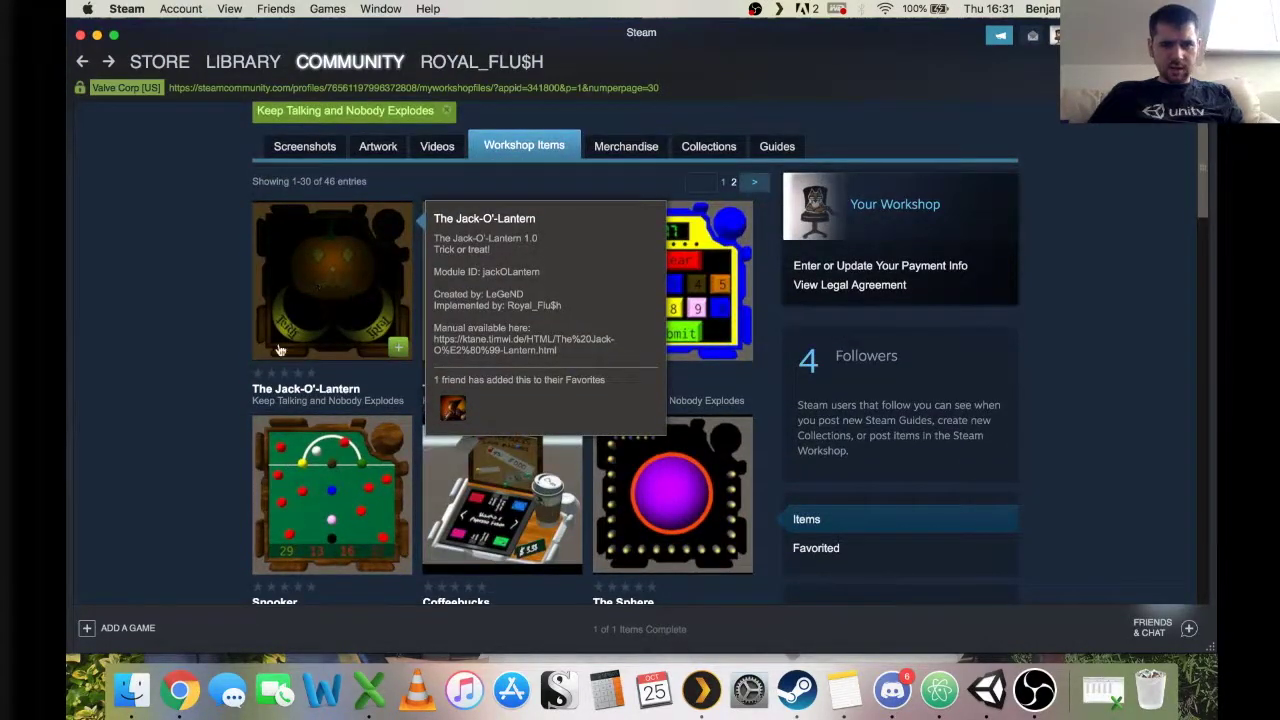
{"action": "scroll", "coordinate": [252, 357], "scroll_direction": "down", "scroll_amount": 8}
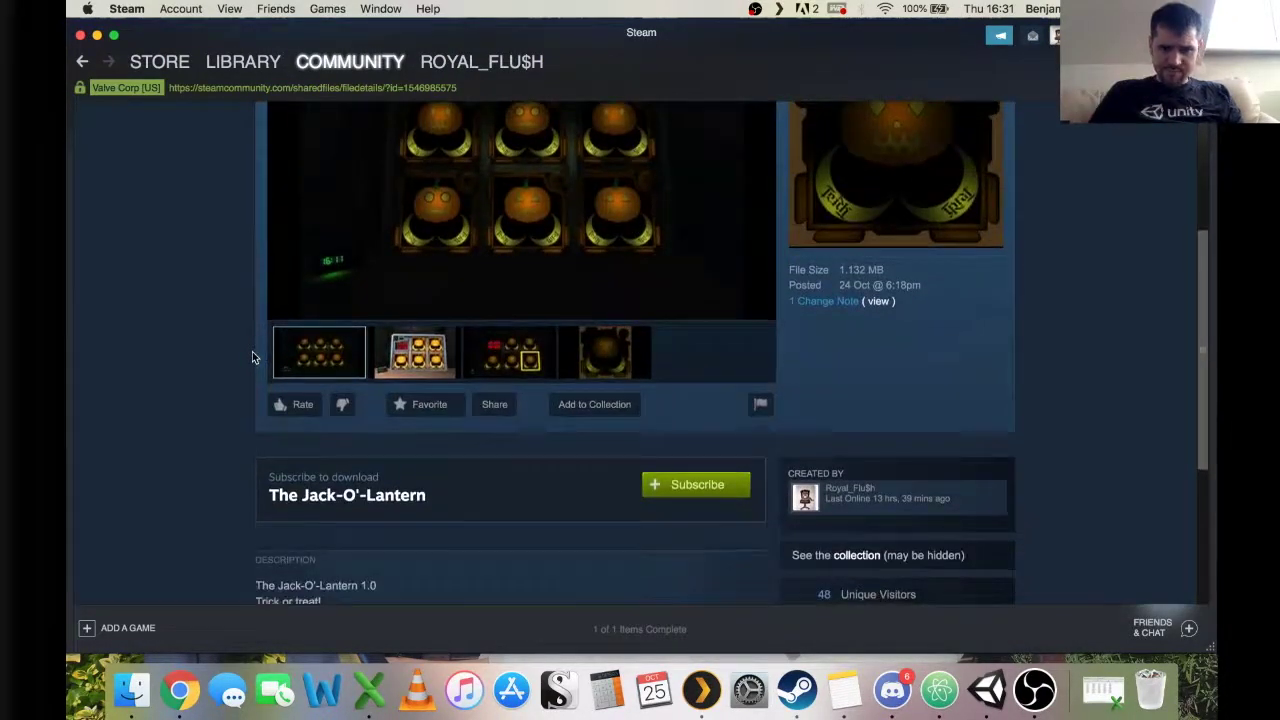
{"action": "scroll", "coordinate": [887, 357], "scroll_direction": "up", "scroll_amount": 6}
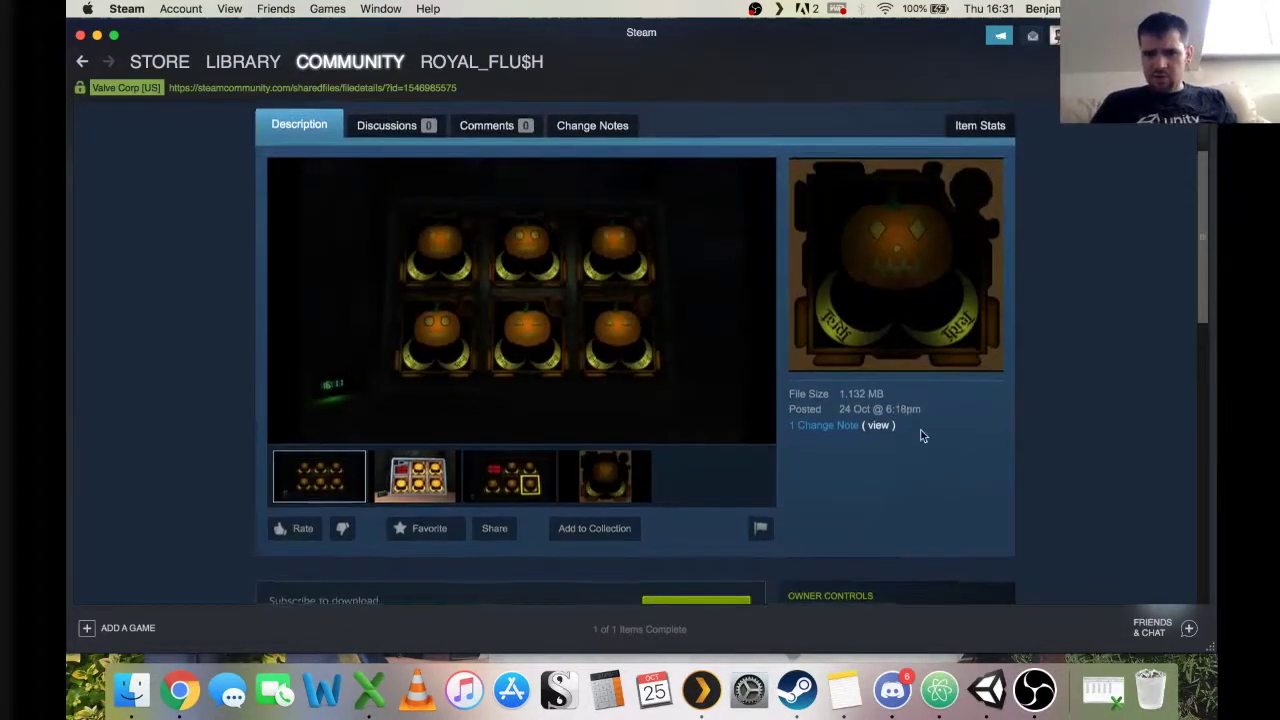
{"action": "scroll", "coordinate": [917, 423], "scroll_direction": "down", "scroll_amount": 5}
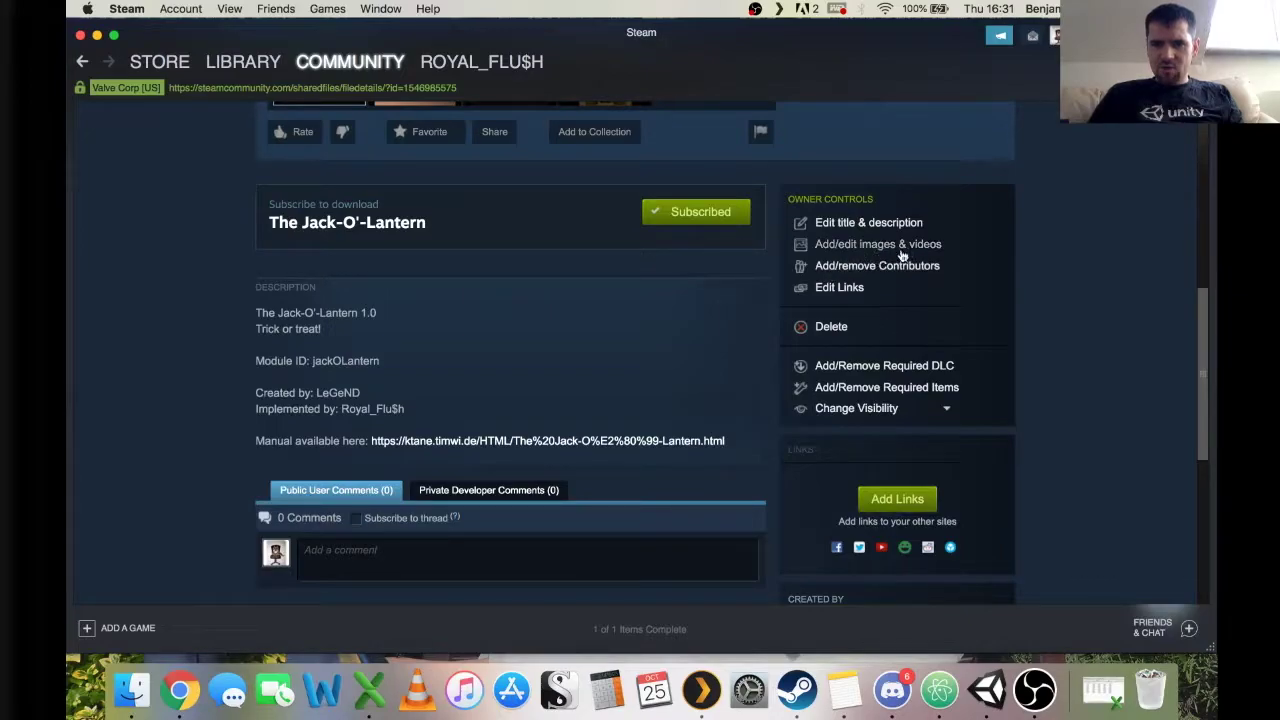
{"action": "scroll", "coordinate": [880, 252], "scroll_direction": "up", "scroll_amount": 5}
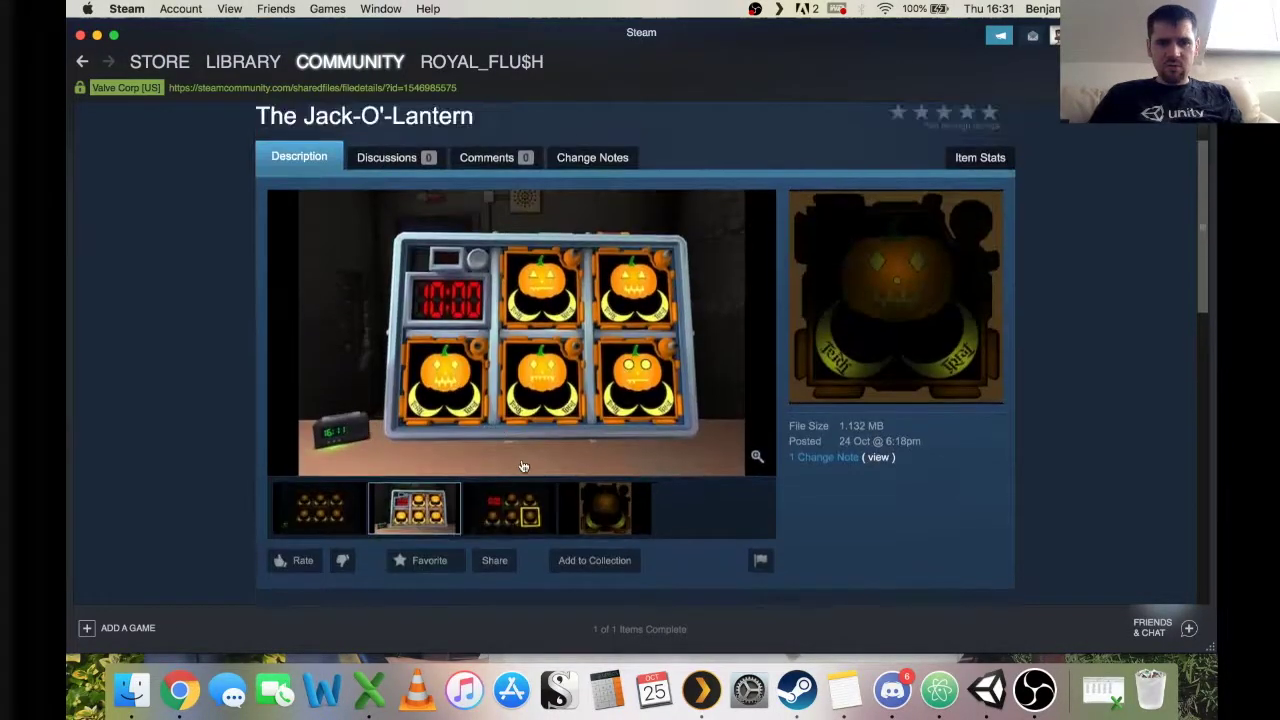
{"action": "scroll", "coordinate": [522, 466], "scroll_direction": "down", "scroll_amount": 1}
{"action": "left_click", "coordinate": [522, 497]}
{"action": "left_click", "coordinate": [620, 495]}
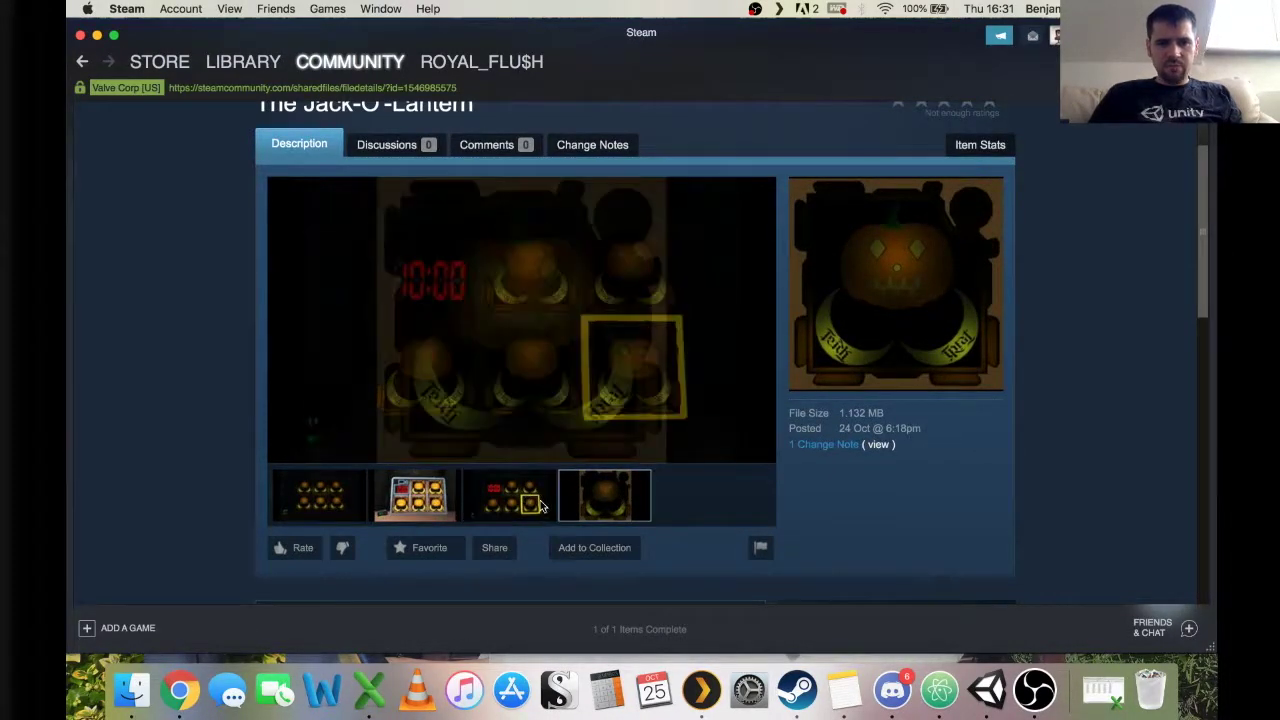
{"action": "left_click", "coordinate": [536, 505]}
Step: Review the item page and its visibility options, leaving them unchanged
{"action": "scroll", "coordinate": [545, 500], "scroll_direction": "down", "scroll_amount": 5}
{"action": "scroll", "coordinate": [553, 500], "scroll_direction": "up", "scroll_amount": 5}
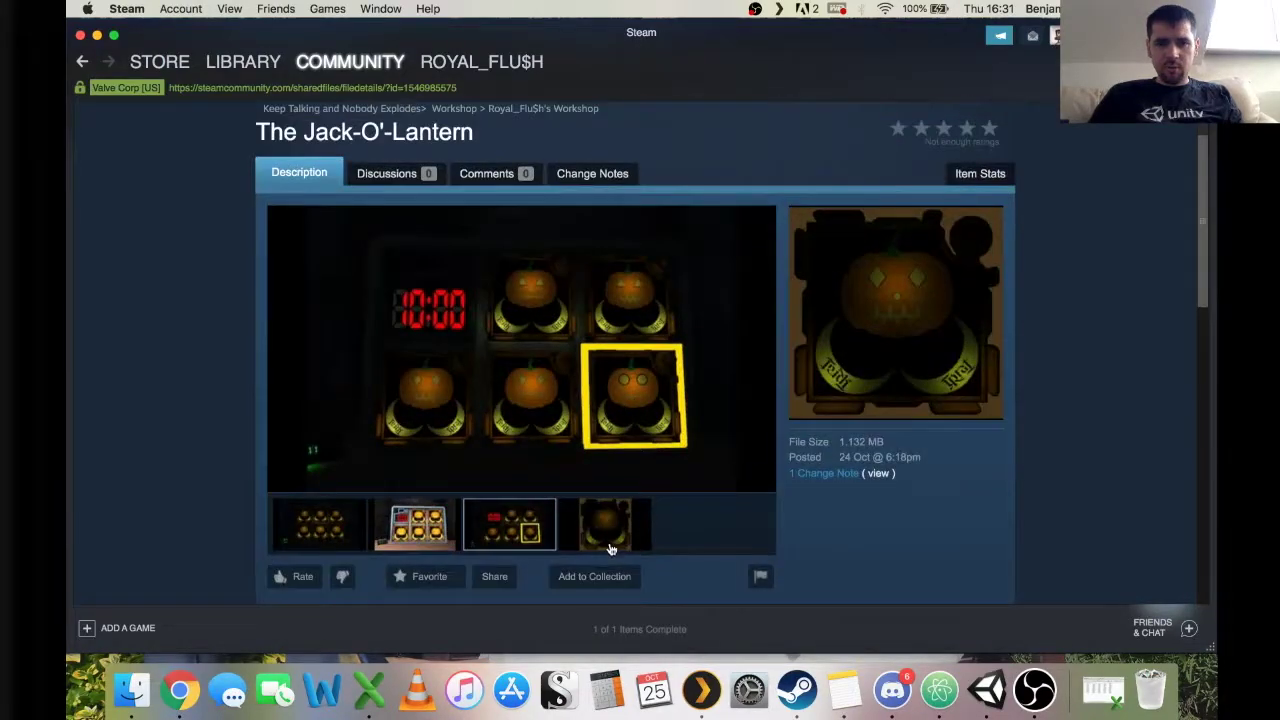
{"action": "scroll", "coordinate": [630, 541], "scroll_direction": "down", "scroll_amount": 6}
{"action": "scroll", "coordinate": [650, 541], "scroll_direction": "down", "scroll_amount": 3}
{"action": "scroll", "coordinate": [856, 309], "scroll_direction": "up", "scroll_amount": 6}
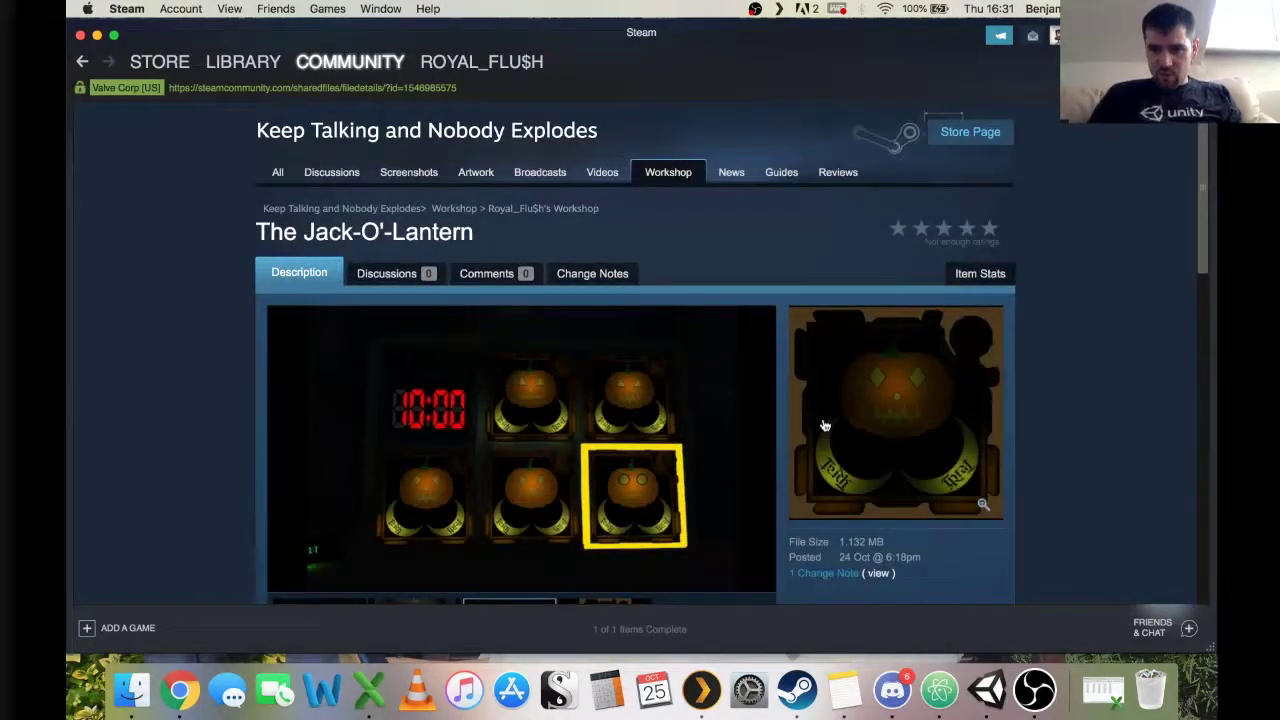
{"action": "scroll", "coordinate": [900, 300], "scroll_direction": "down", "scroll_amount": 5}
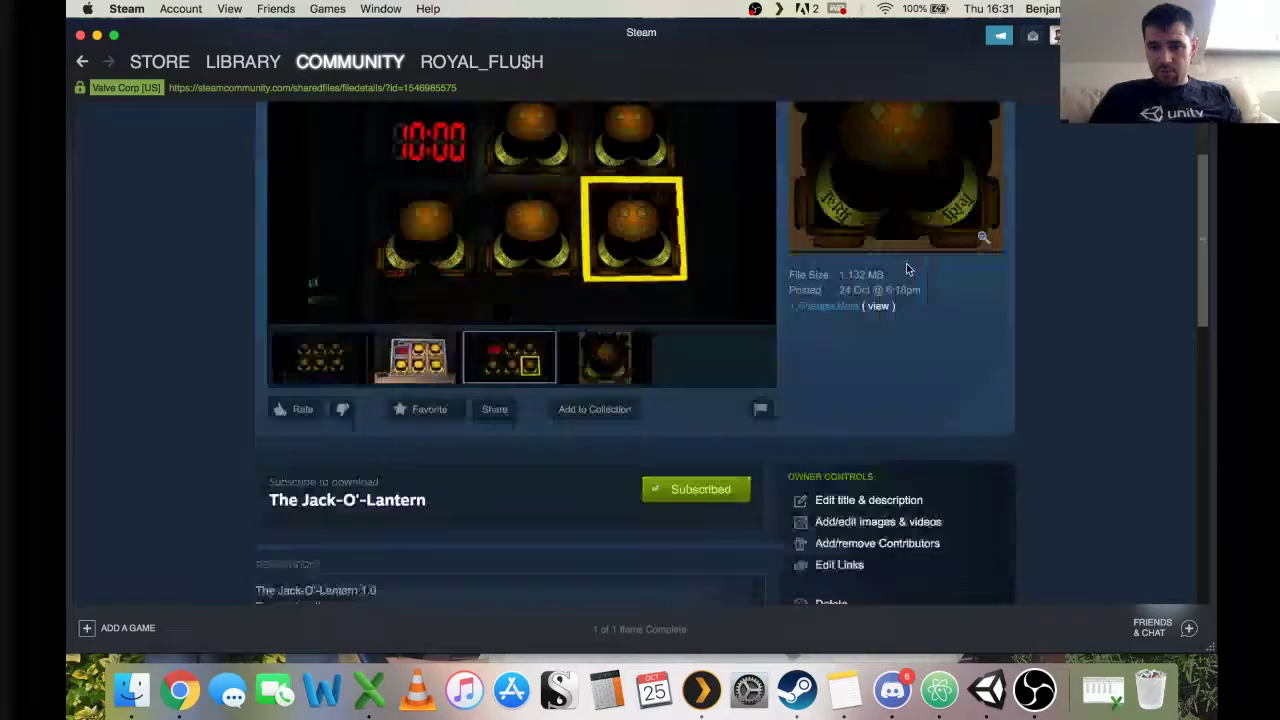
{"action": "scroll", "coordinate": [950, 254], "scroll_direction": "down", "scroll_amount": 2}
{"action": "scroll", "coordinate": [900, 225], "scroll_direction": "up", "scroll_amount": 1}
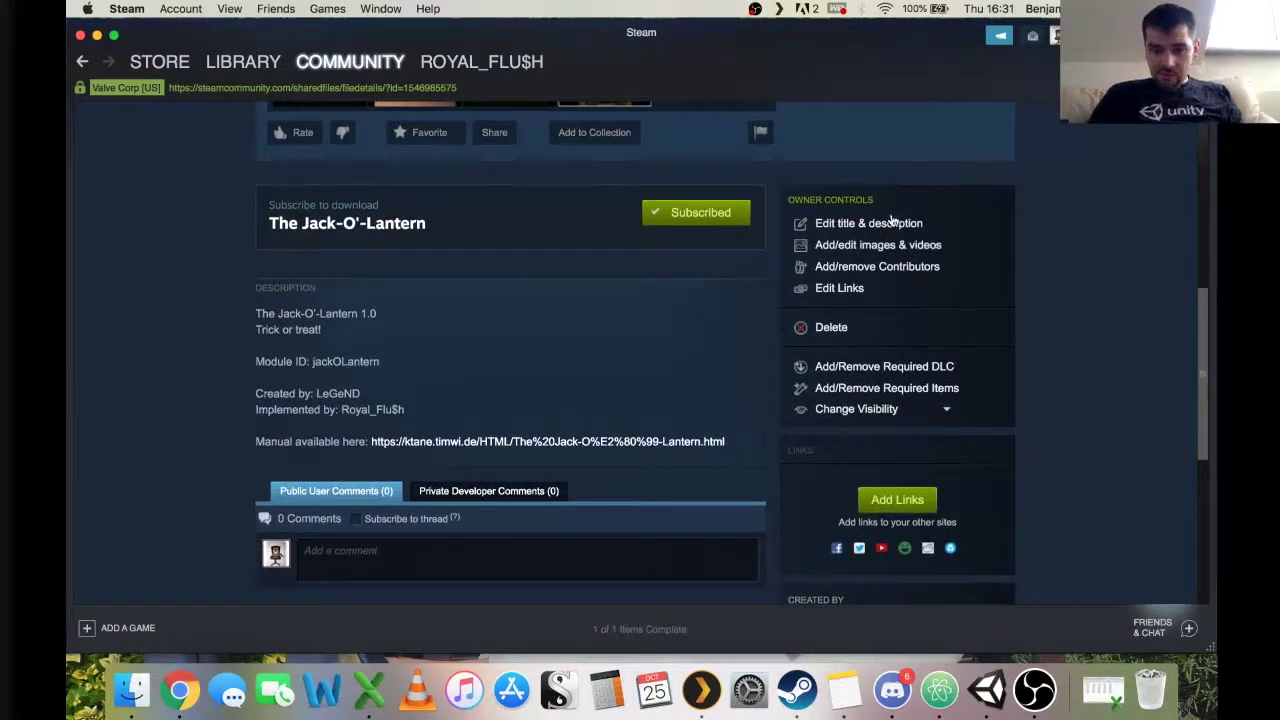
{"action": "scroll", "coordinate": [888, 290], "scroll_direction": "down", "scroll_amount": 2}
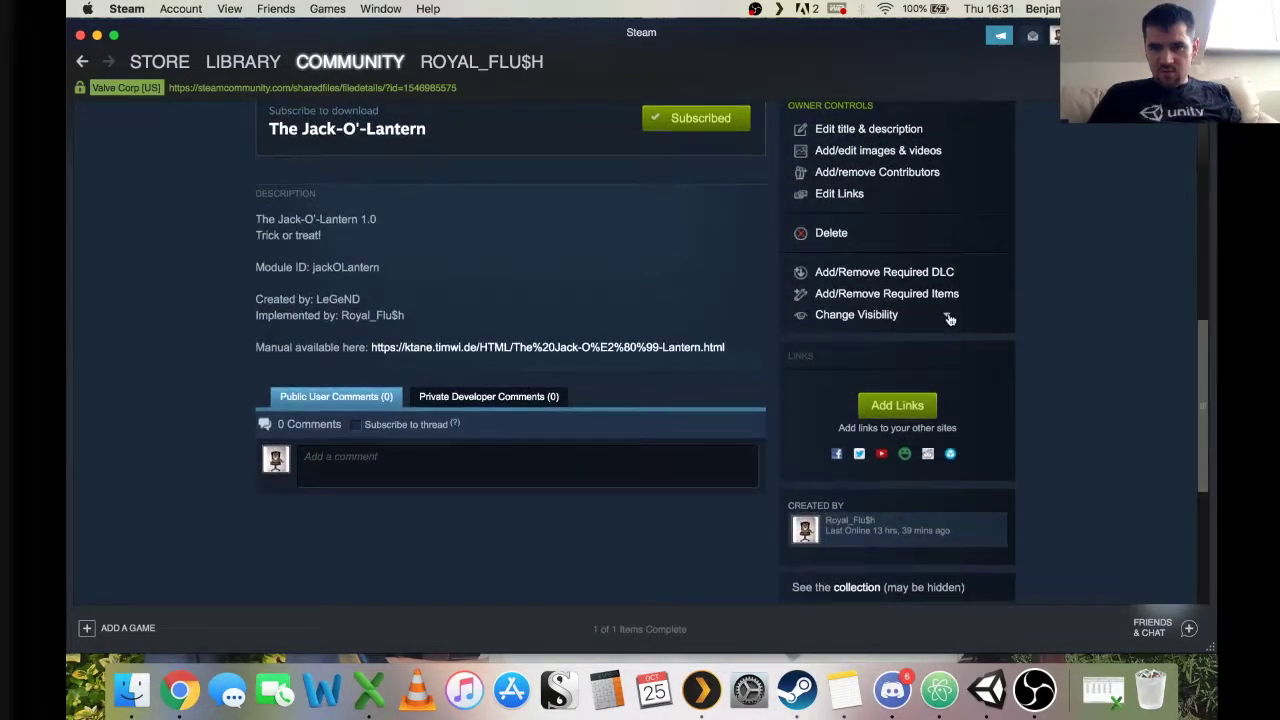
{"action": "left_click", "coordinate": [951, 322]}
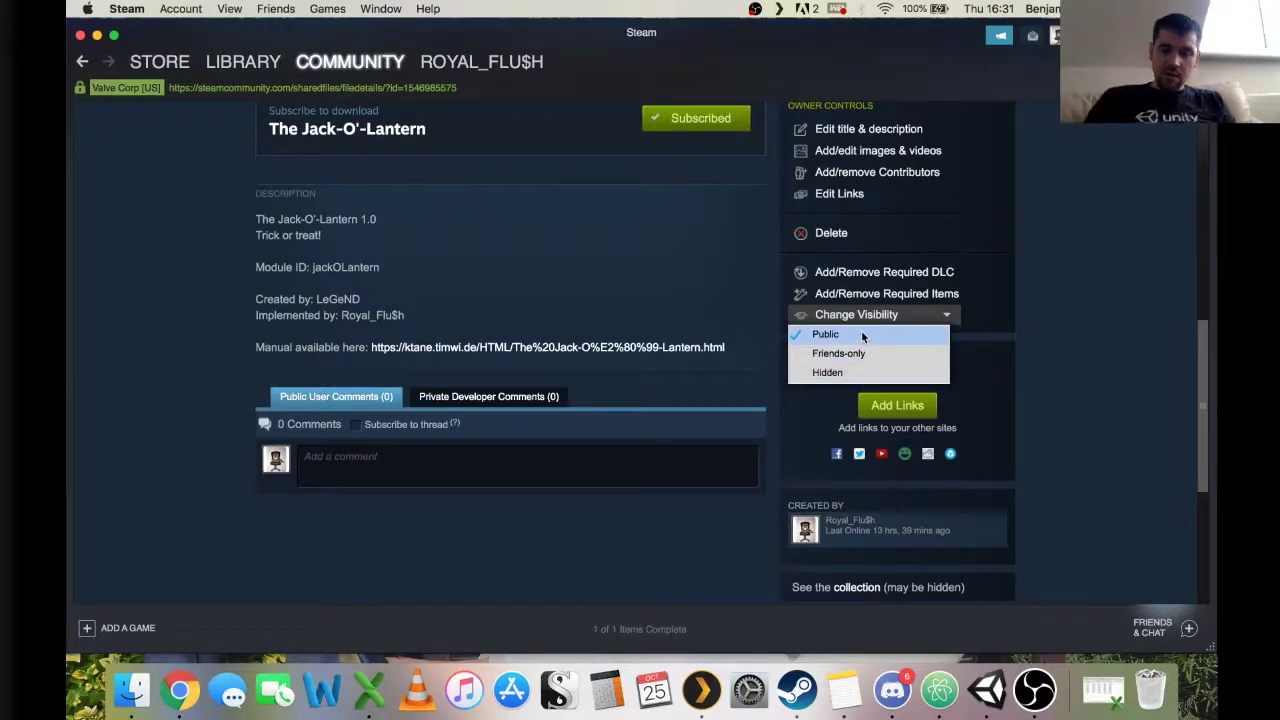
{"action": "left_click", "coordinate": [923, 318]}
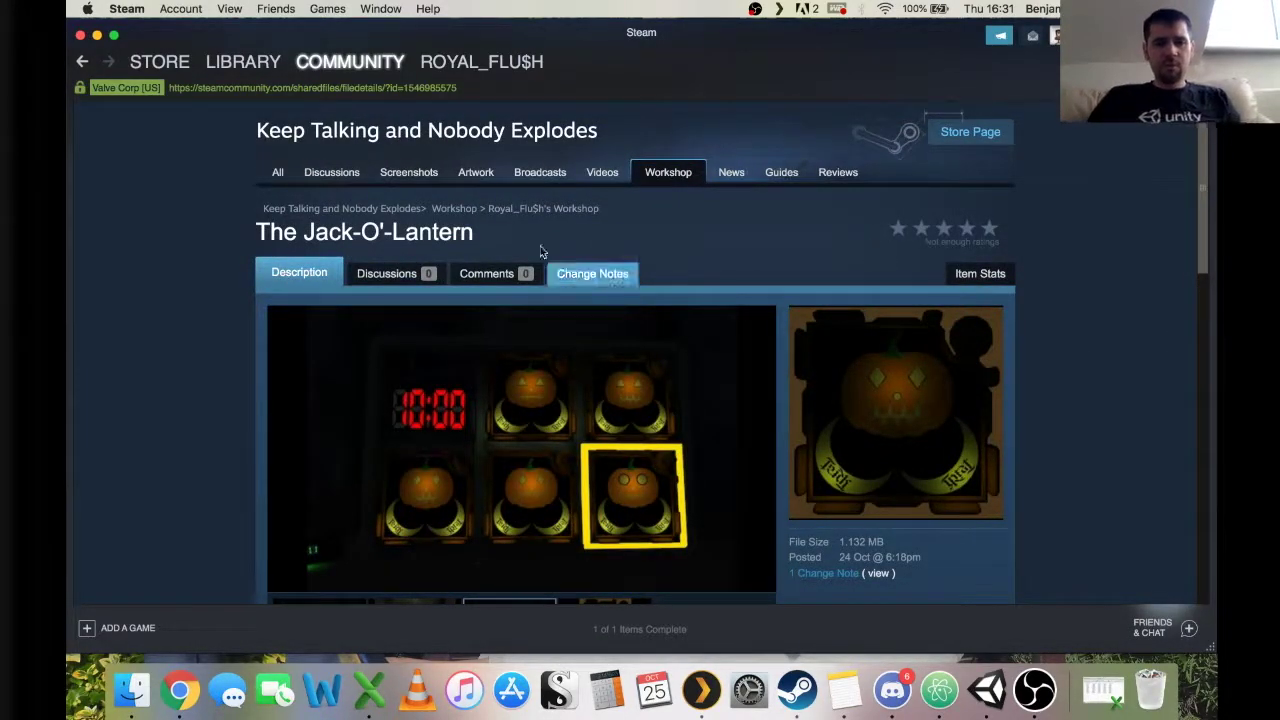
Step: Return to the workshop item list, then minimise Steam
{"action": "key", "text": "super+["}
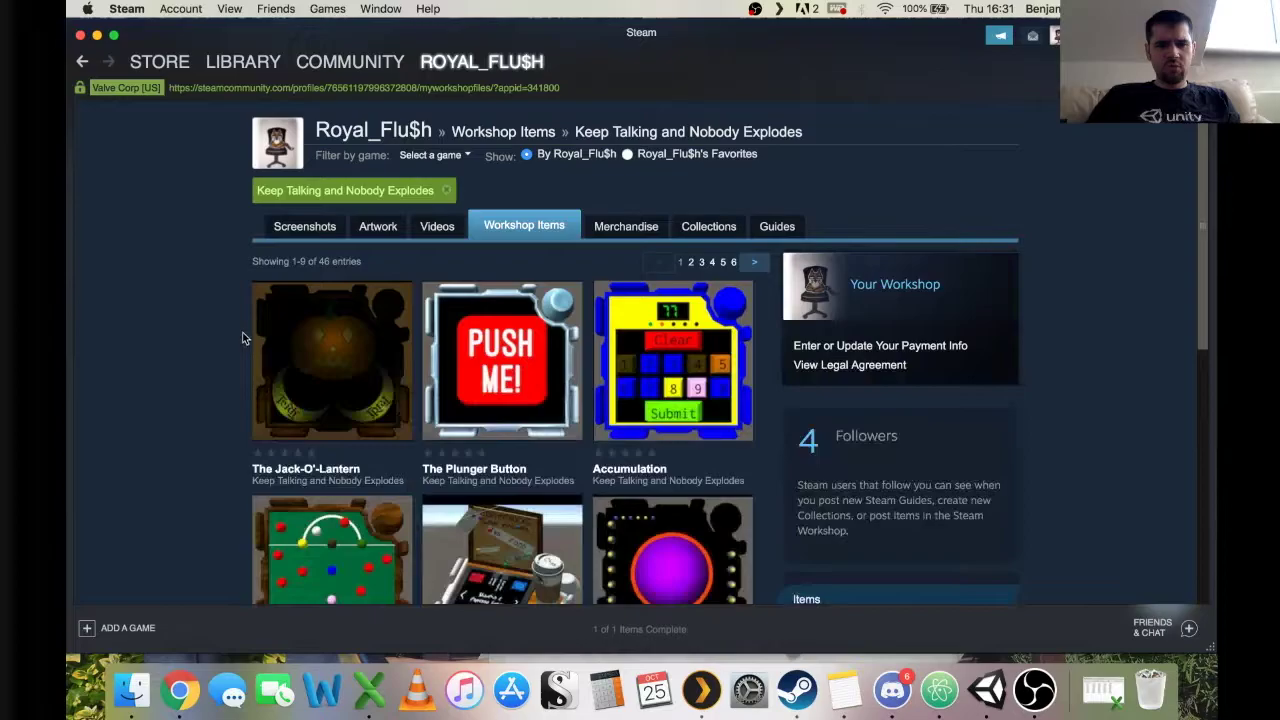
{"action": "scroll", "coordinate": [246, 334], "scroll_direction": "down", "scroll_amount": 10}
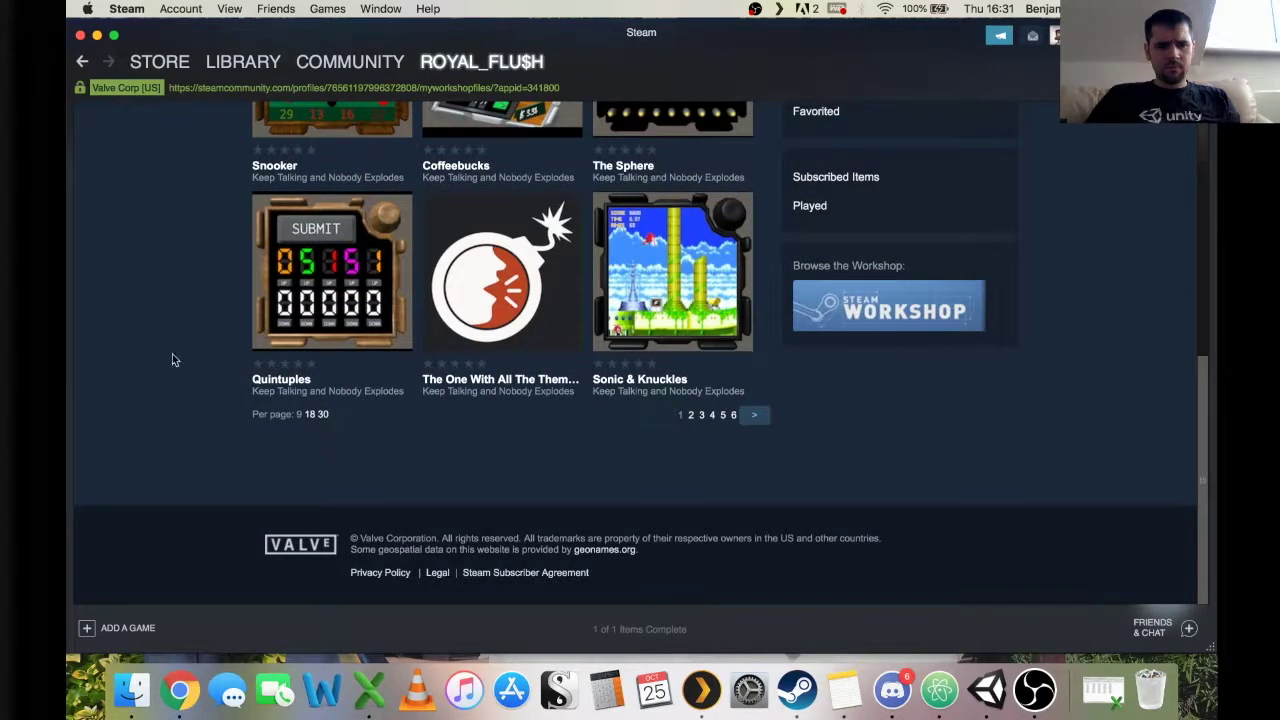
{"action": "scroll", "coordinate": [175, 349], "scroll_direction": "down", "scroll_amount": 10}
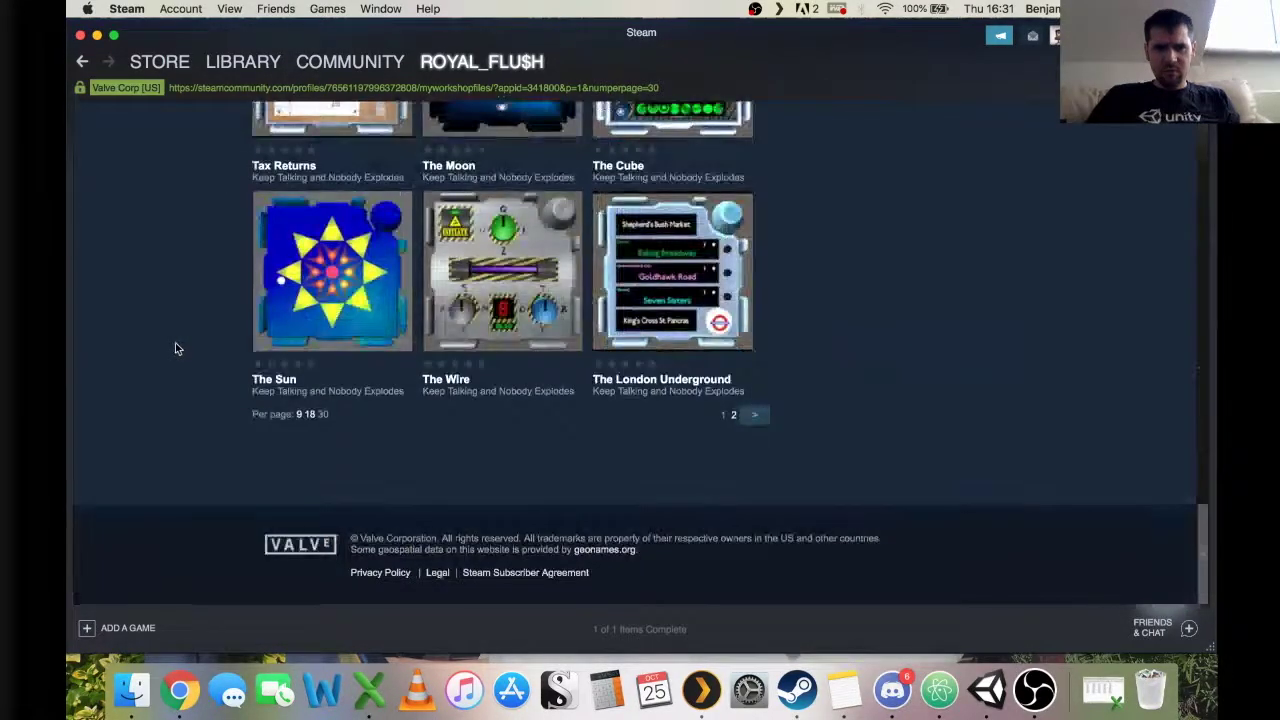
{"action": "scroll", "coordinate": [177, 251], "scroll_direction": "up", "scroll_amount": 15}
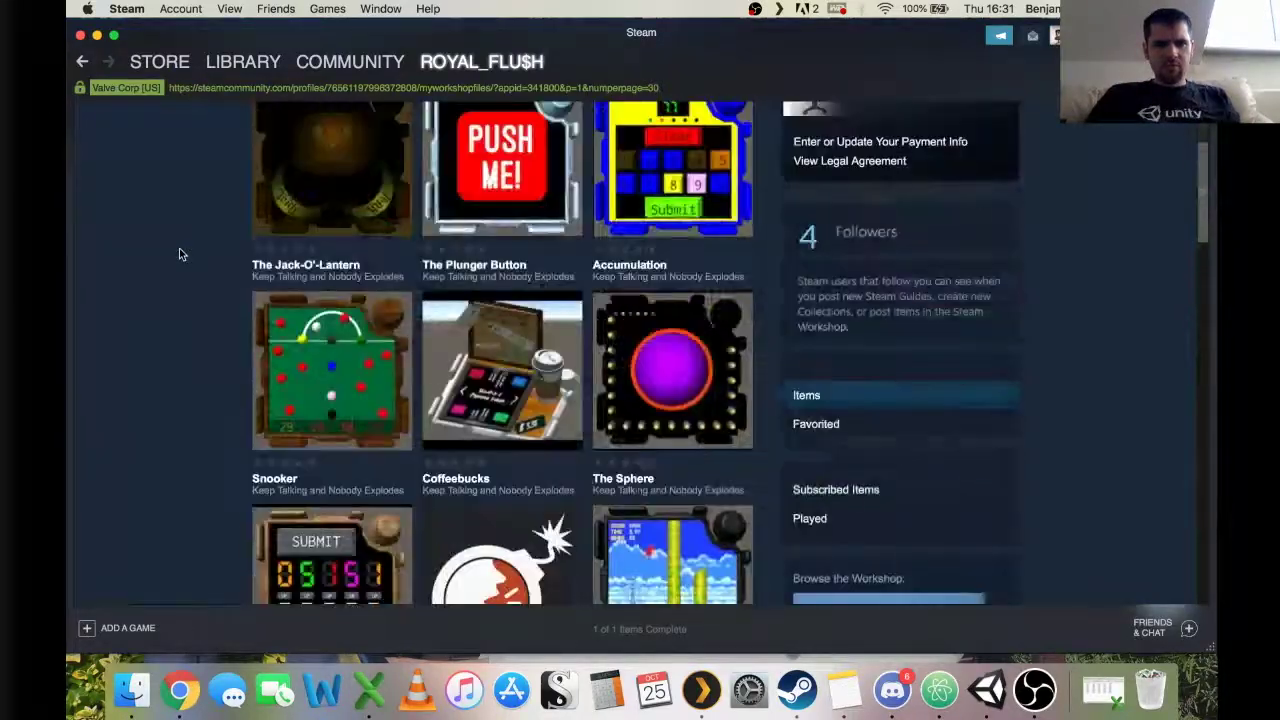
{"action": "scroll", "coordinate": [178, 254], "scroll_direction": "up", "scroll_amount": 1}
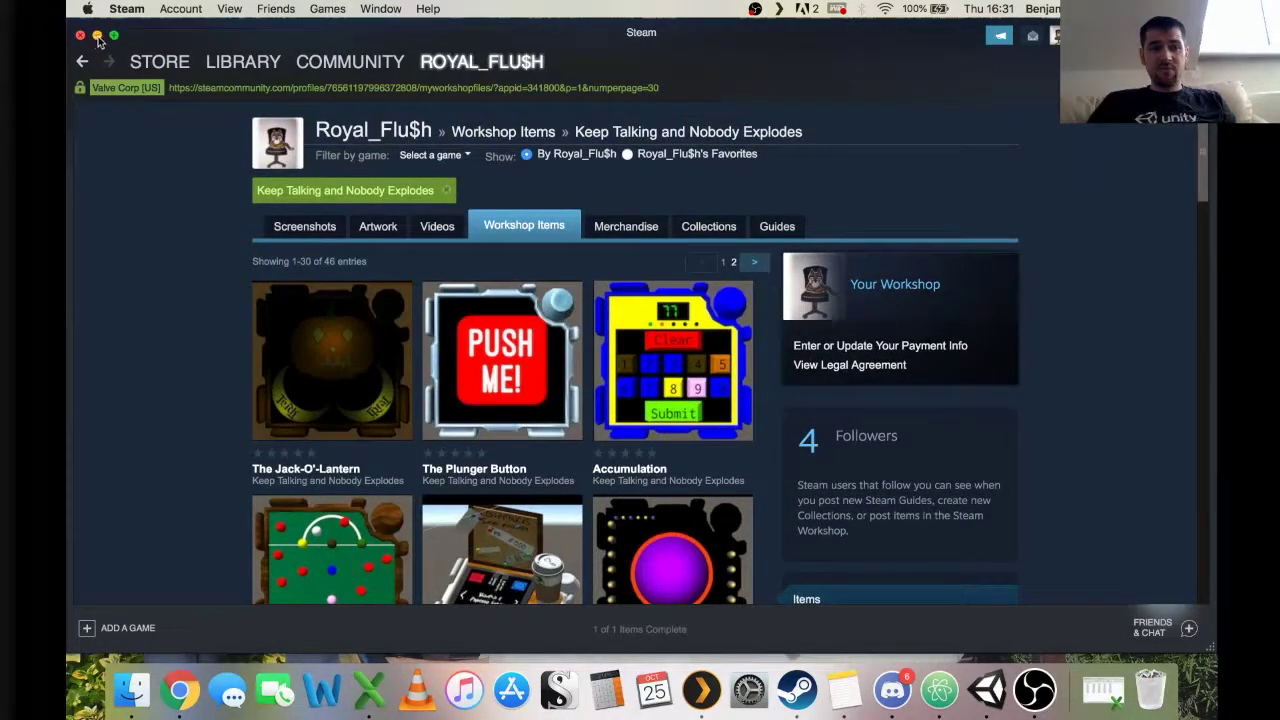
{"action": "left_click", "coordinate": [97, 36]}
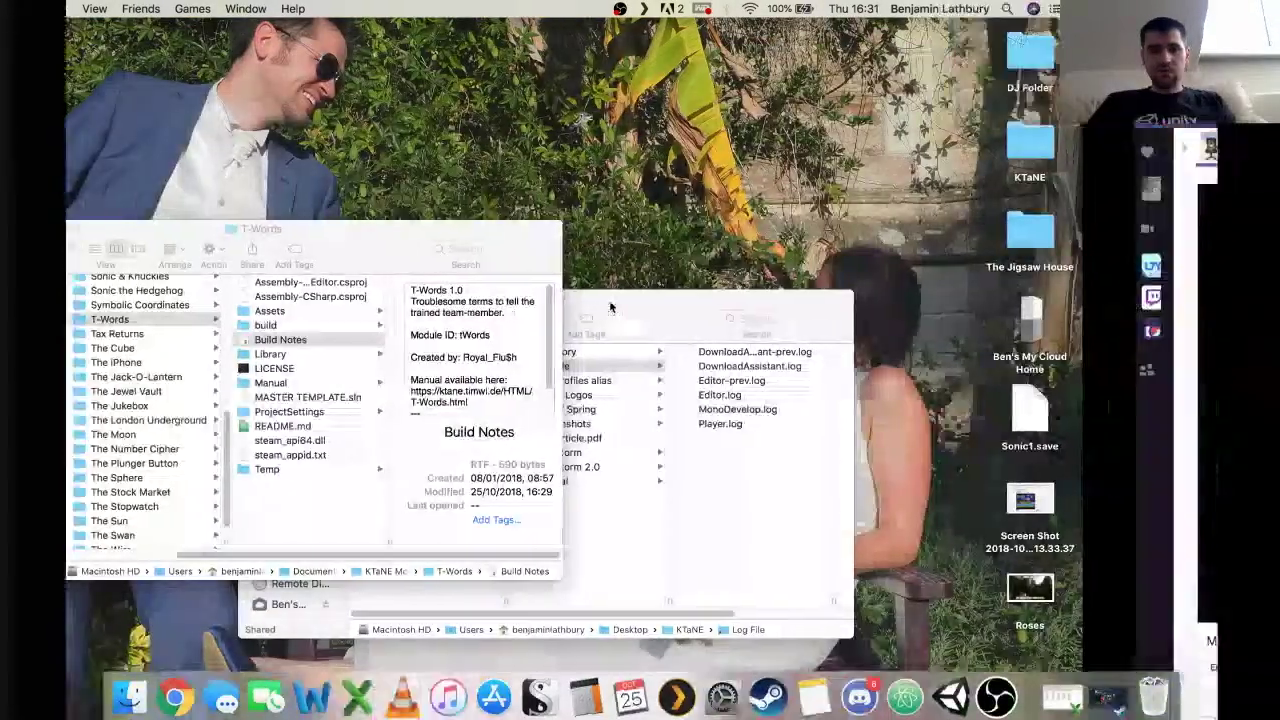
Step: In the Steam Workshop Tool, delete 'On the Subject of ' so the title reads T-Words
{"action": "key", "text": "ctrl+Right"}
{"action": "key", "text": "ctrl+Right"}
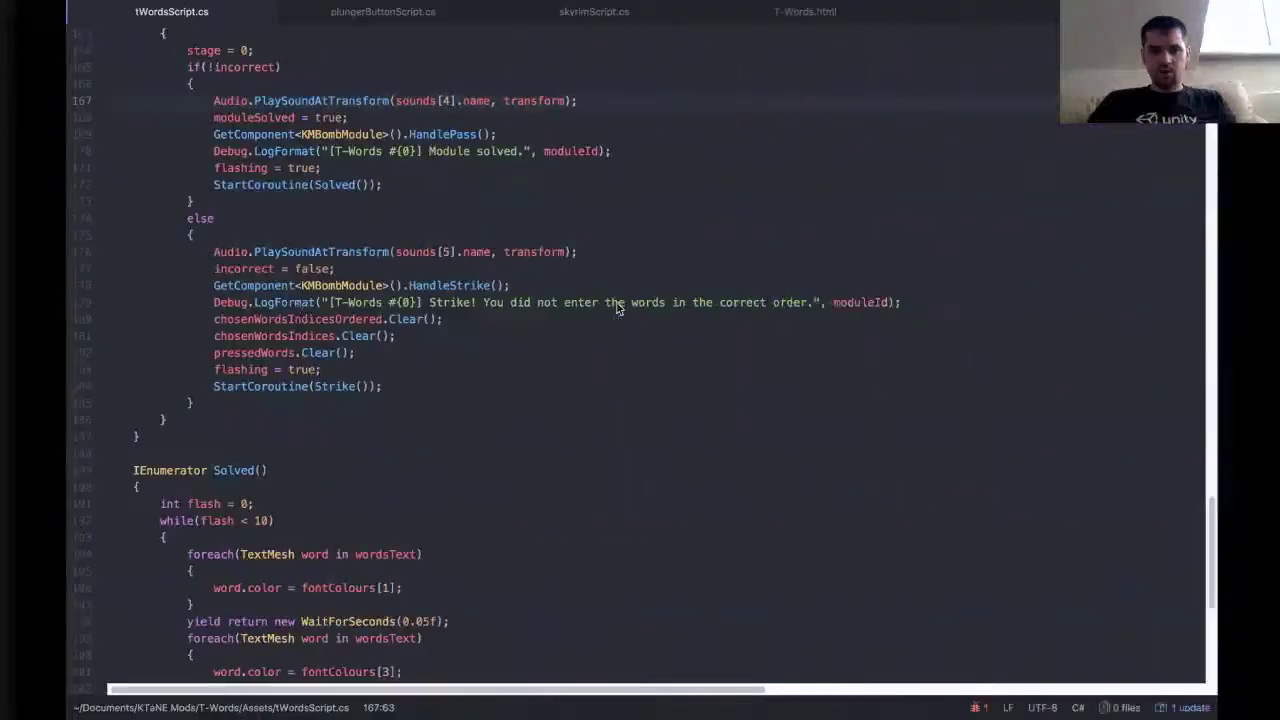
{"action": "key", "text": "ctrl+Right"}
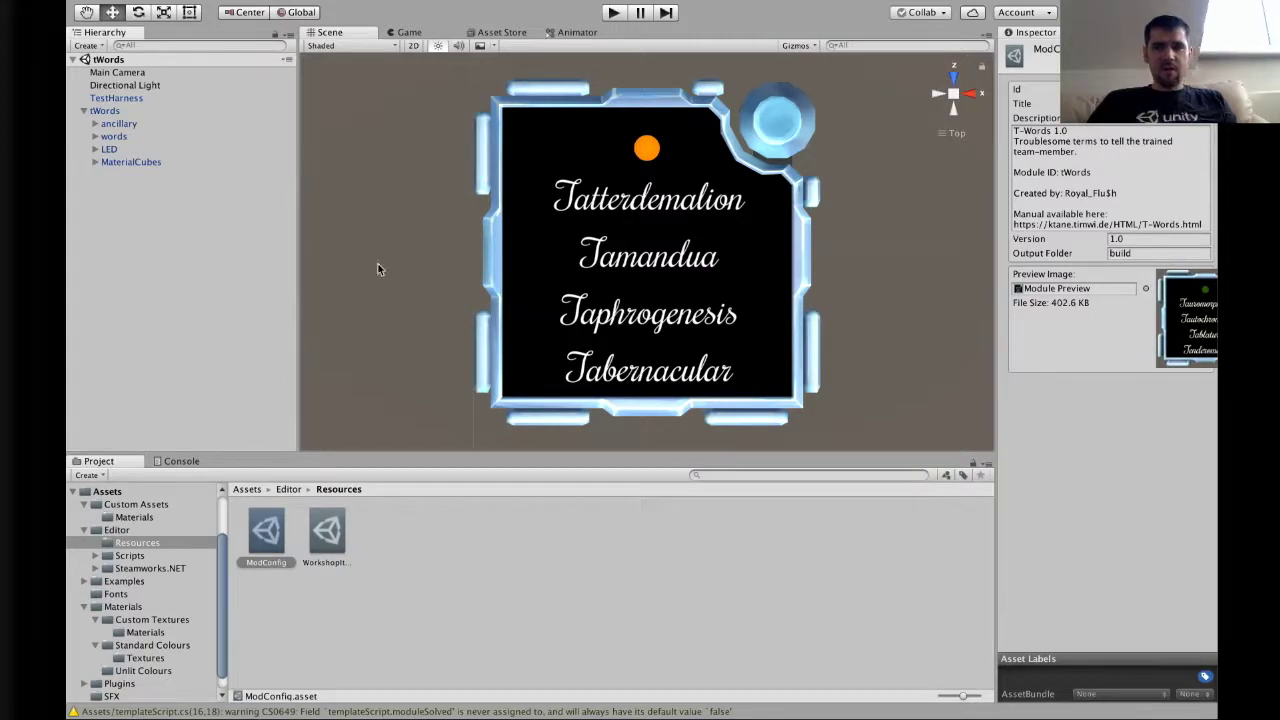
{"action": "mouse_move", "coordinate": [525, 6]}
{"action": "left_click", "coordinate": [462, 8]}
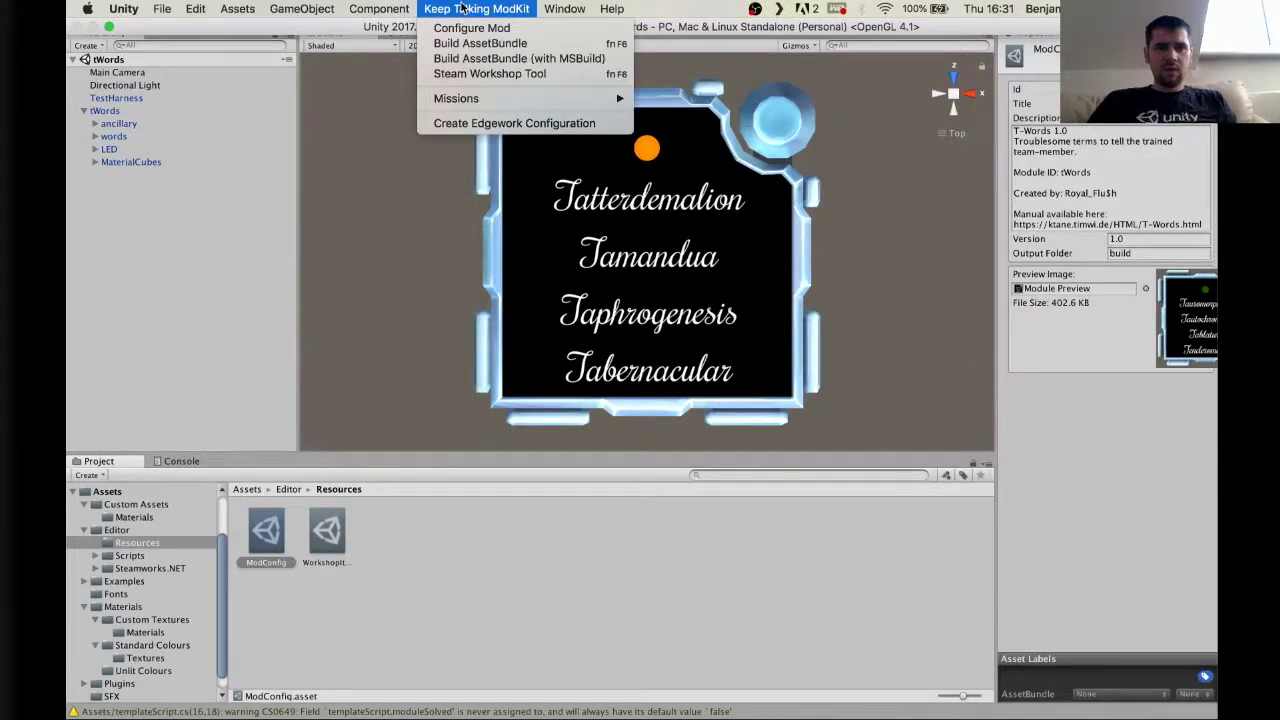
{"action": "left_click", "coordinate": [466, 73]}
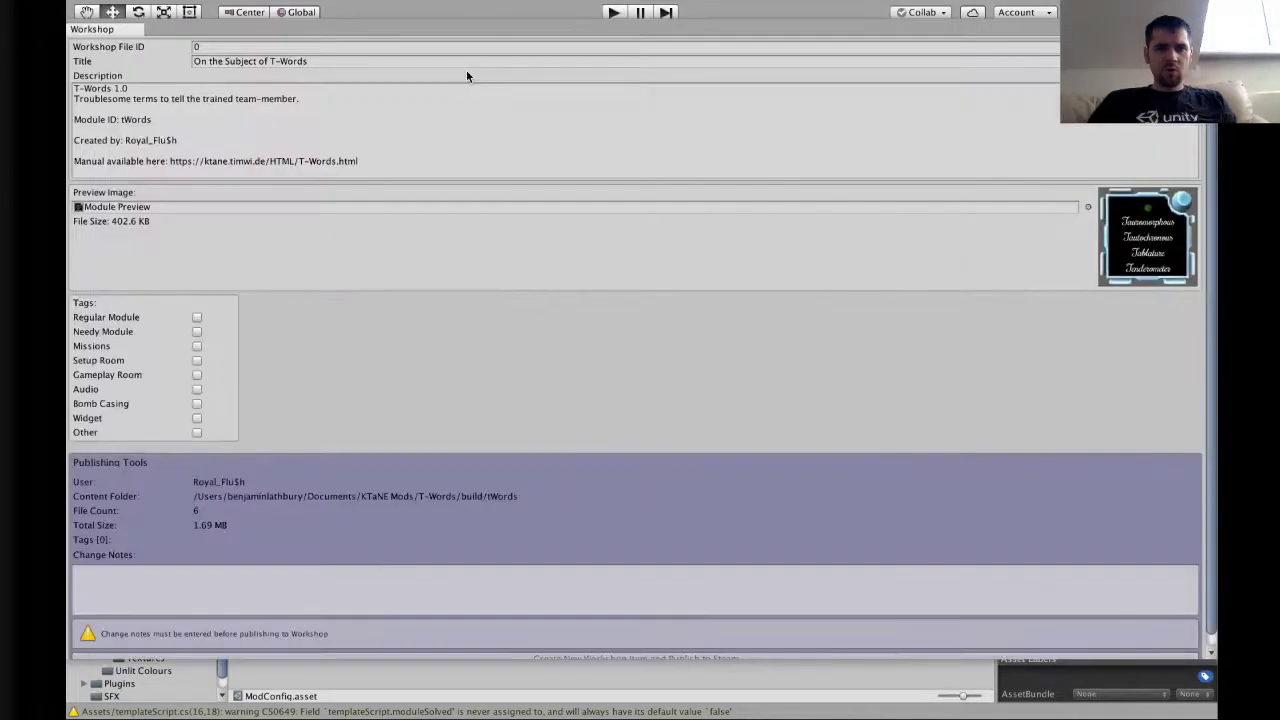
{"action": "left_click", "coordinate": [272, 62]}
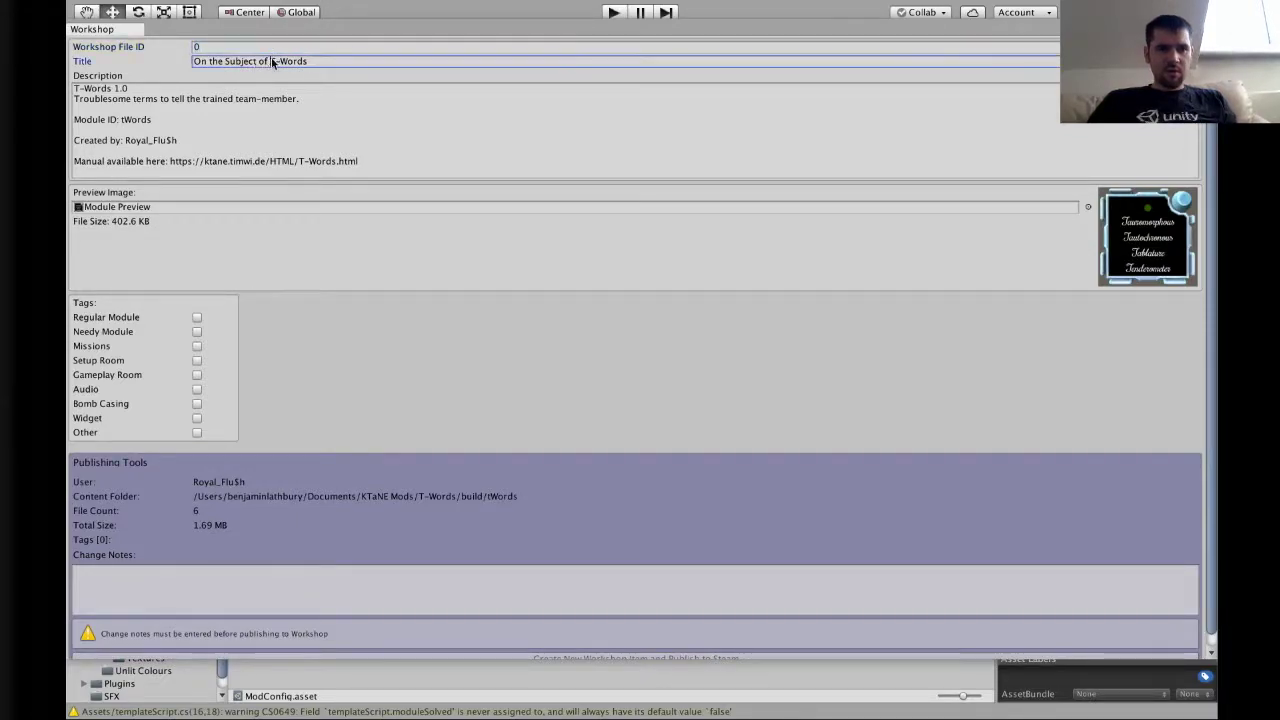
{"action": "left_click_drag", "start_coordinate": [272, 62], "coordinate": [131, 62]}
{"action": "key", "text": "BackSpace"}
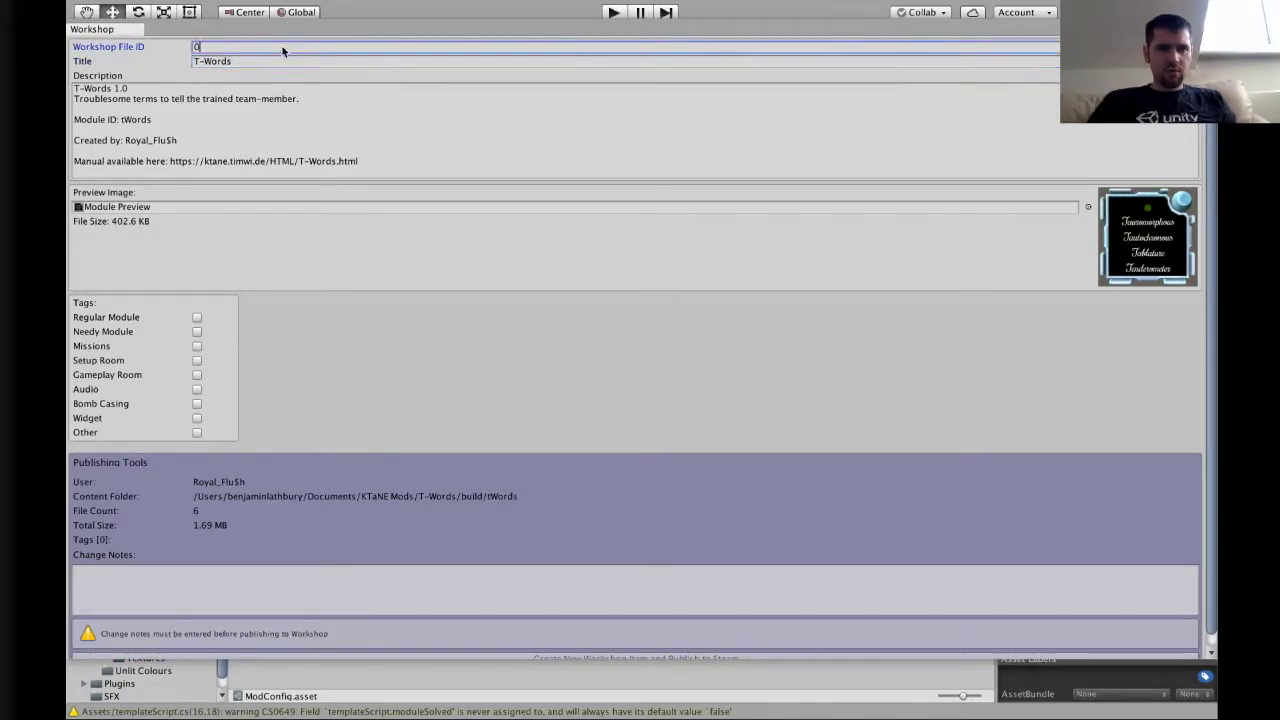
Step: Check the file ID, title and description, then paste the Build 1.0 change notes
{"action": "left_click", "coordinate": [282, 60]}
{"action": "left_click", "coordinate": [282, 47]}
{"action": "left_click", "coordinate": [158, 93]}
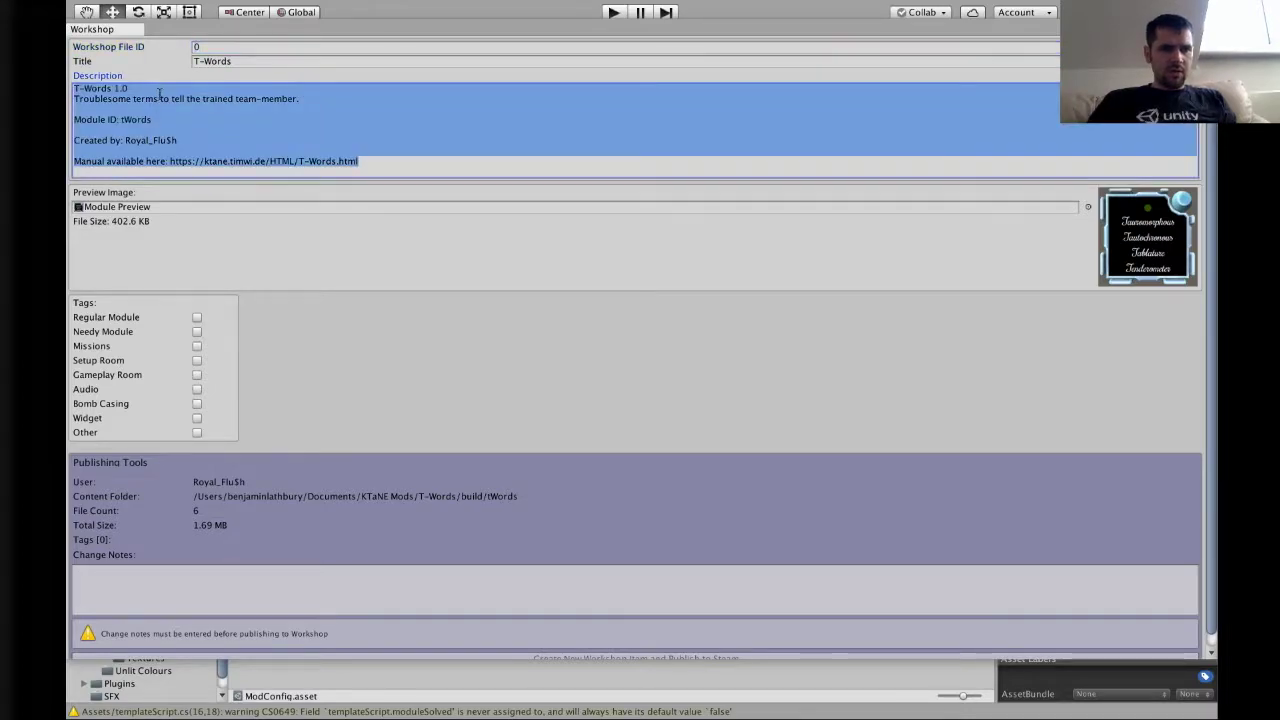
{"action": "left_click", "coordinate": [453, 591]}
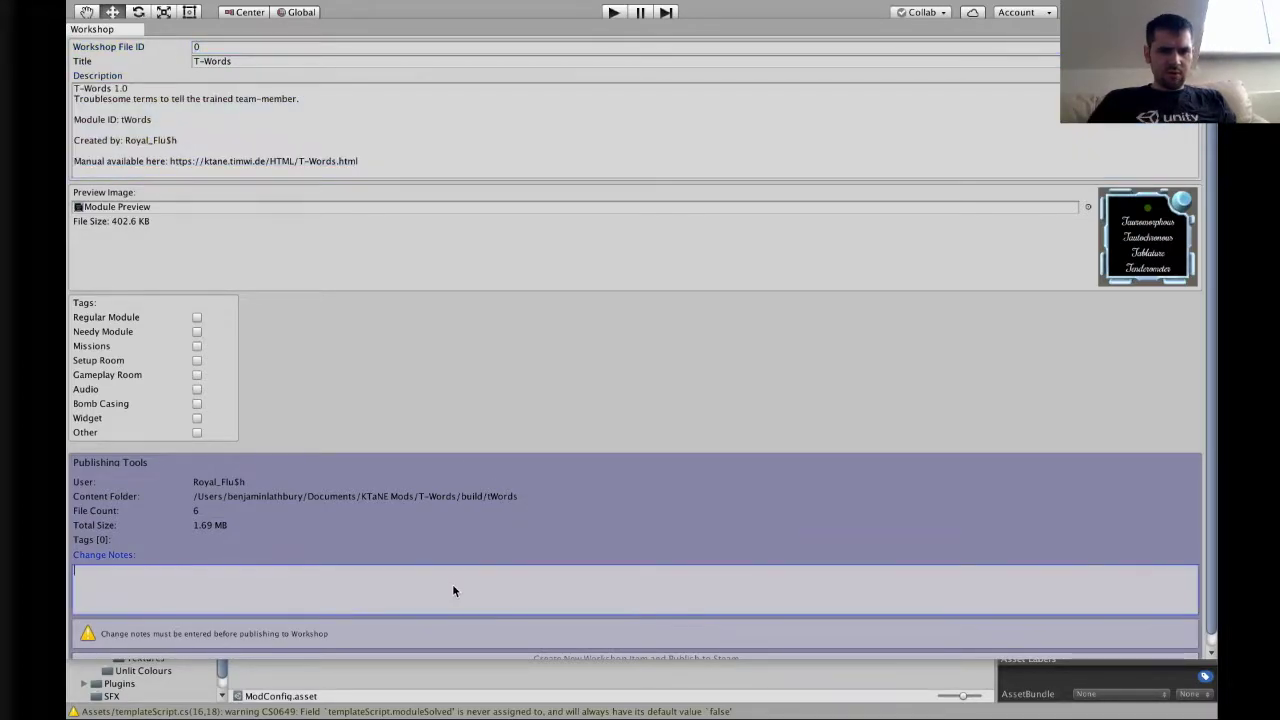
{"action": "type", "text": "Build 1.0 notes: - Initial release"}
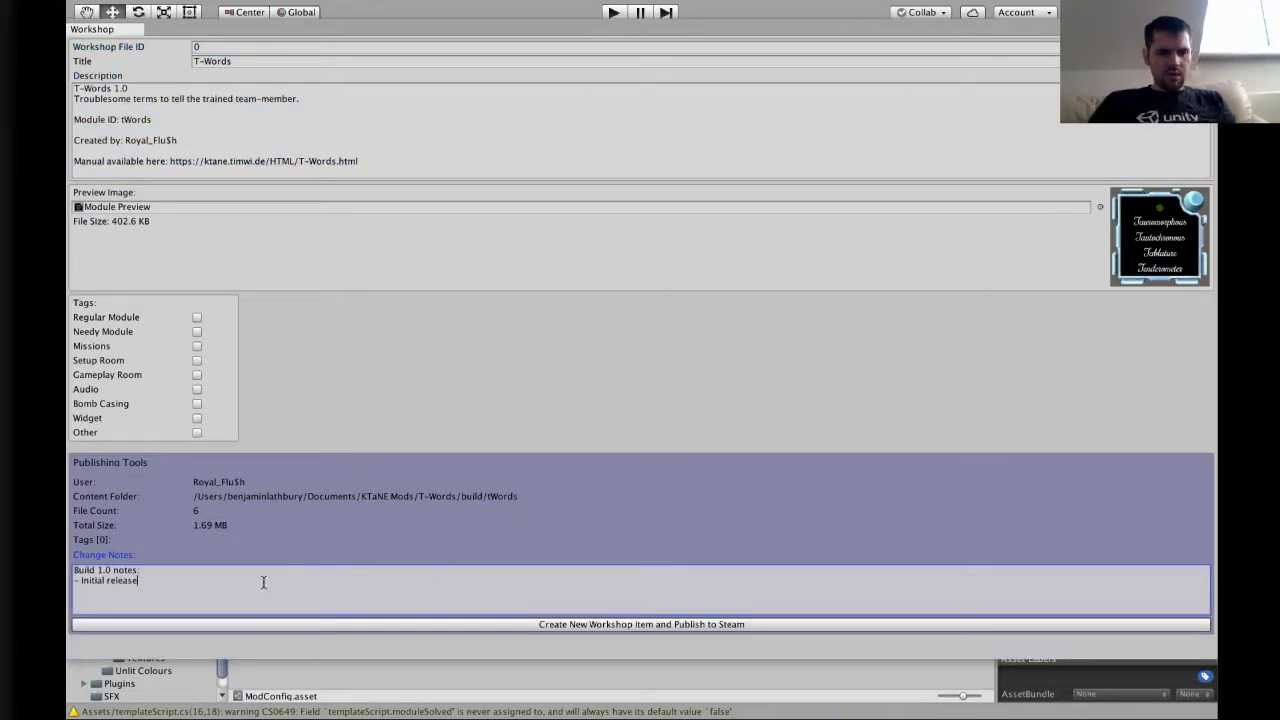